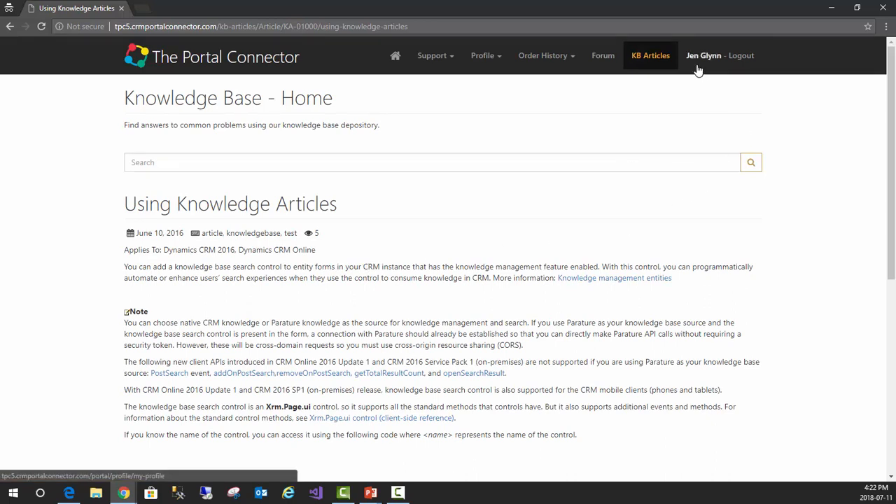
View the support ticket dashboard and the personal profile page of the customer portal
{"action": "left_click", "coordinate": [442, 64]}
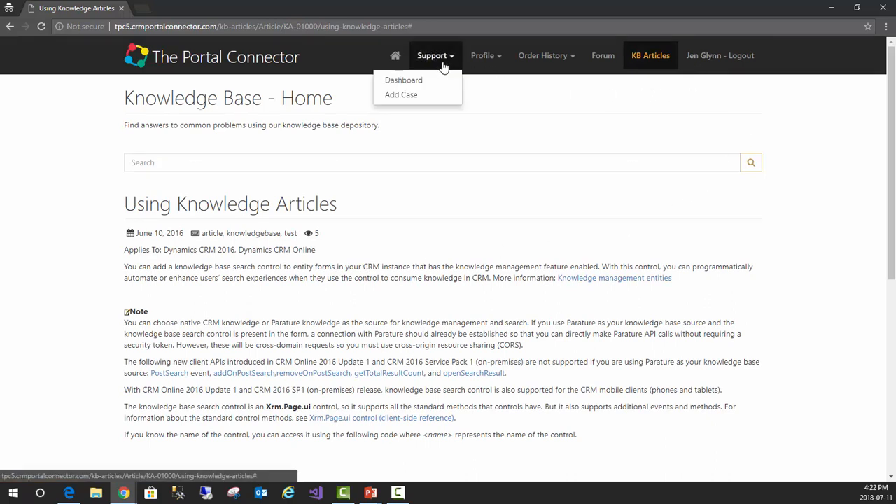
{"action": "left_click", "coordinate": [421, 81]}
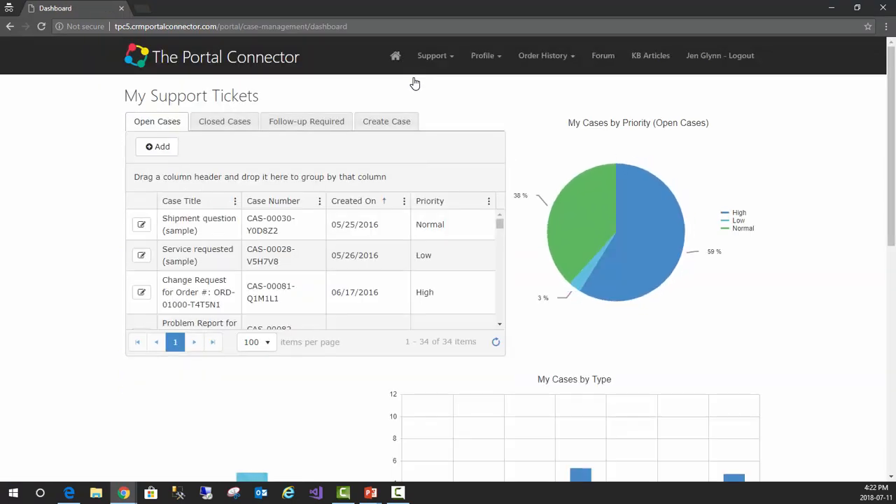
{"action": "mouse_move", "coordinate": [484, 57]}
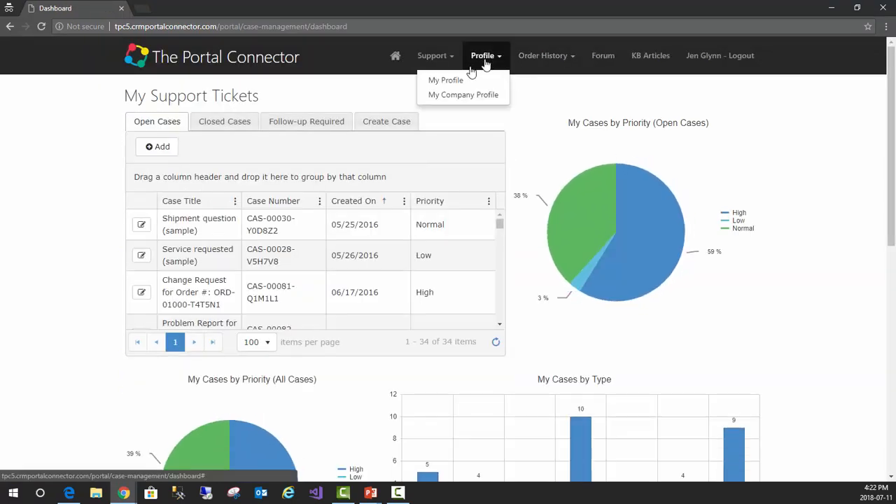
{"action": "left_click", "coordinate": [448, 81]}
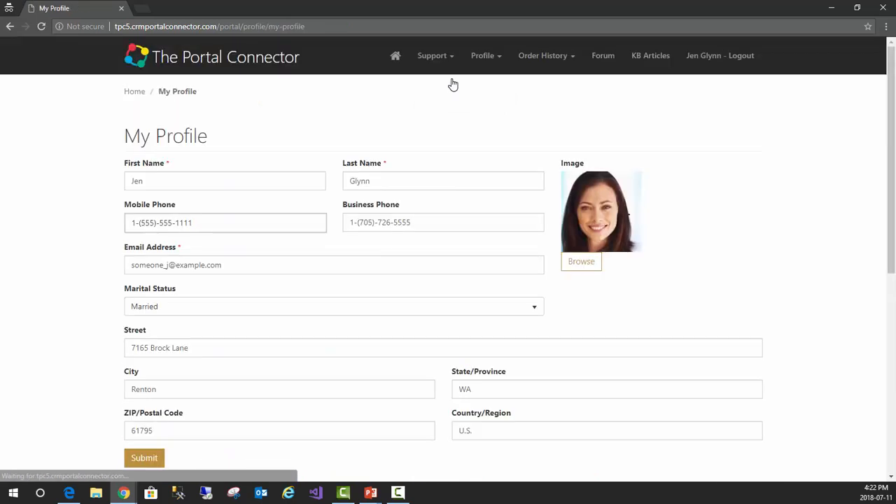
Look over the portal's Forum page from its discussion list down to the footer
{"action": "left_click", "coordinate": [601, 58]}
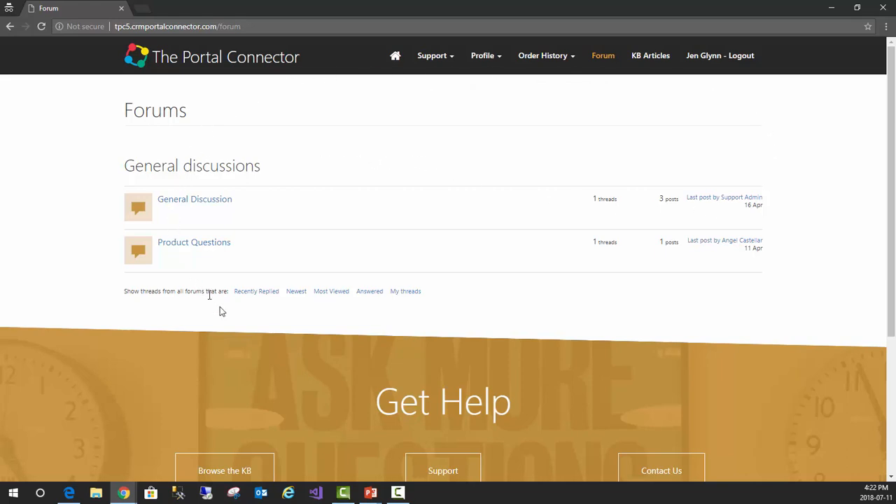
{"action": "scroll", "coordinate": [246, 332], "scroll_direction": "down", "scroll_amount": 3}
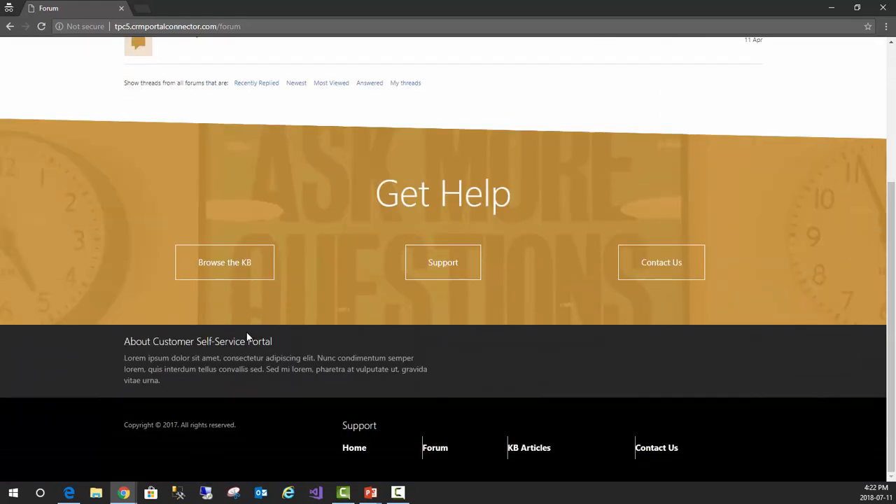
{"action": "scroll", "coordinate": [249, 335], "scroll_direction": "up", "scroll_amount": 2}
{"action": "scroll", "coordinate": [249, 336], "scroll_direction": "up", "scroll_amount": 1}
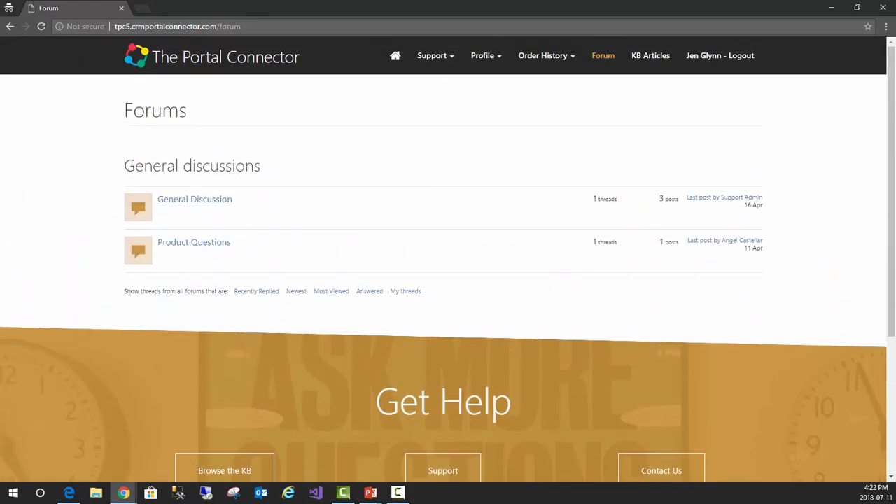
View the tpcmigrate.crmportalconnector.com front page and the backend dashboard of the tpc5 site
{"action": "key", "text": "alt+Tab"}
{"action": "left_click", "coordinate": [123, 493]}
{"action": "left_click", "coordinate": [70, 467]}
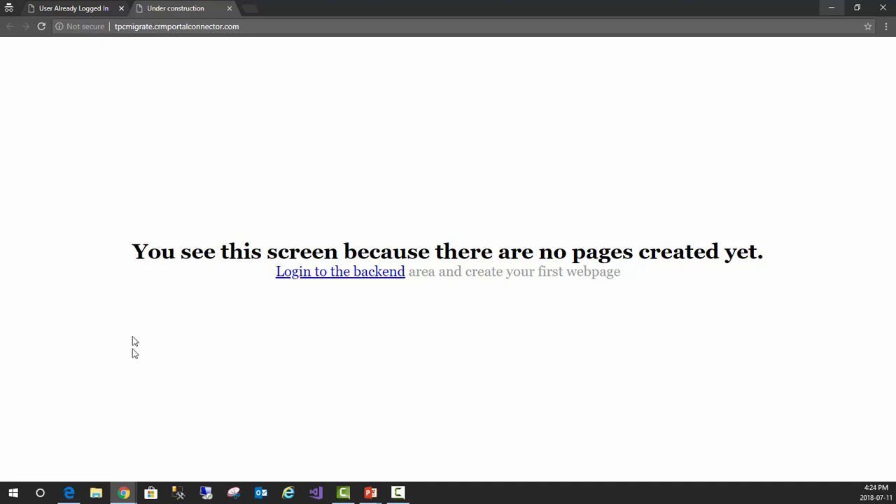
{"action": "mouse_move", "coordinate": [122, 486]}
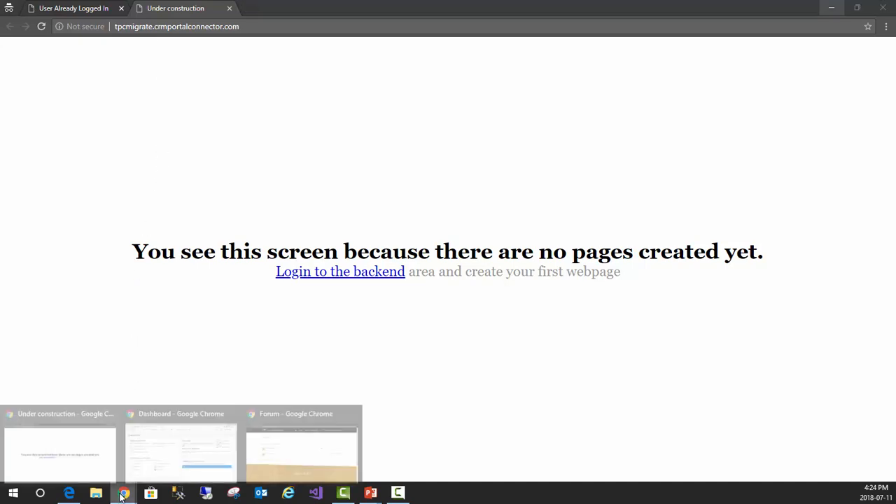
{"action": "left_click", "coordinate": [171, 459]}
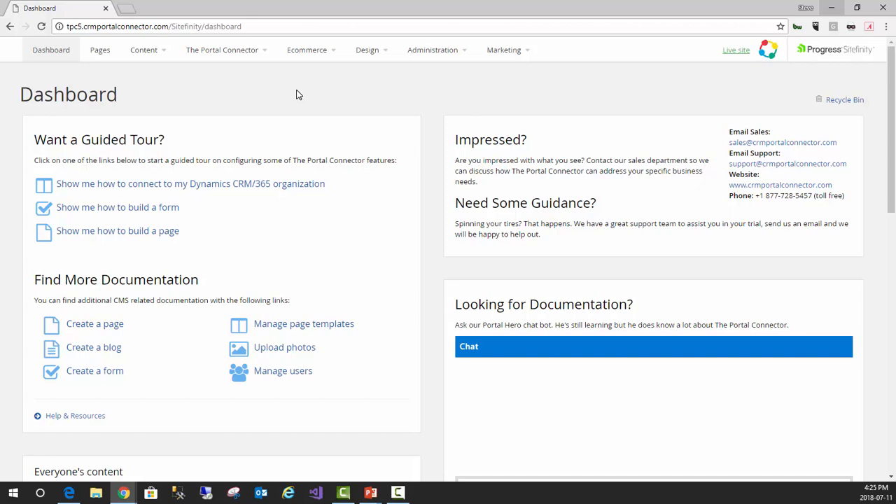
Go to the tpcmigrate site's backend and open its Users administration page
{"action": "left_click", "coordinate": [123, 494]}
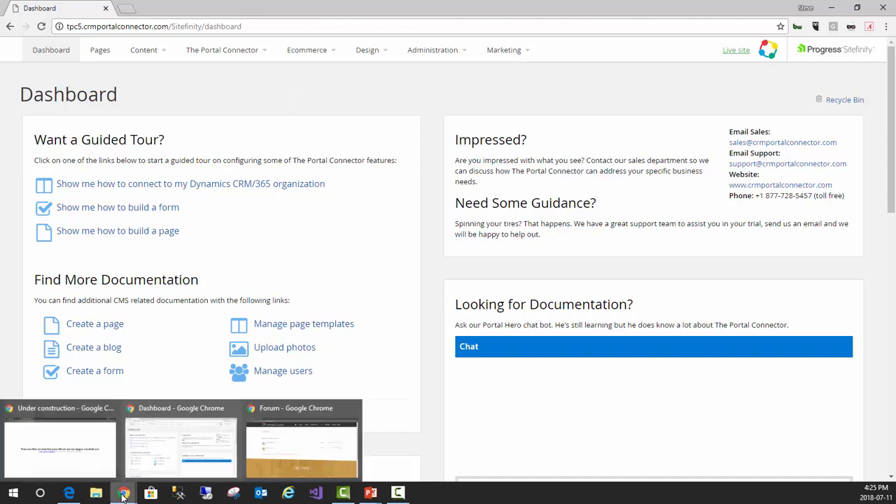
{"action": "left_click", "coordinate": [71, 458]}
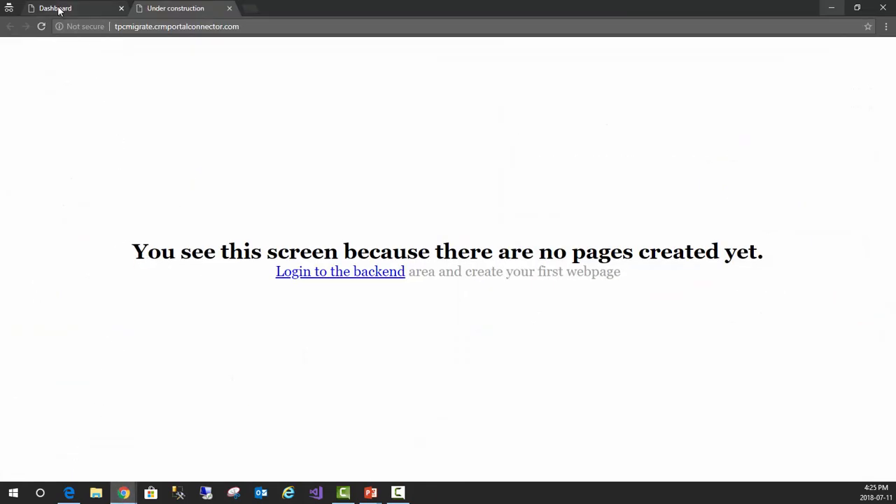
{"action": "left_click", "coordinate": [60, 9]}
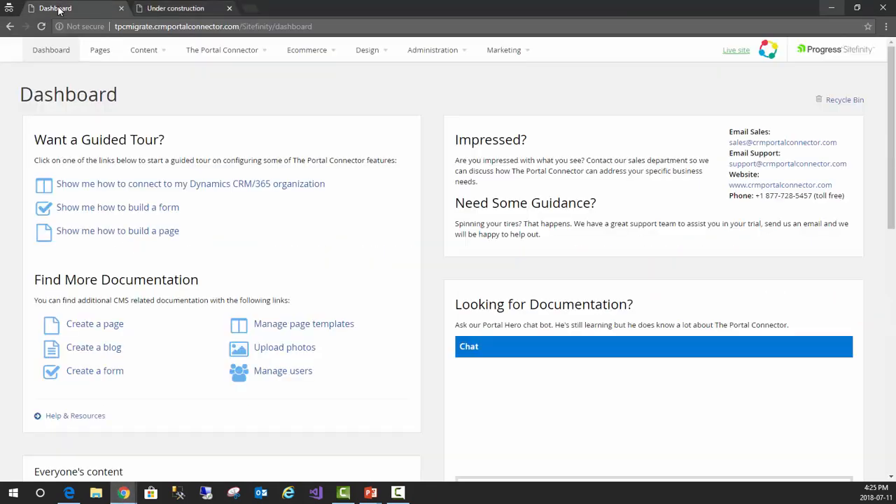
{"action": "left_click", "coordinate": [449, 58]}
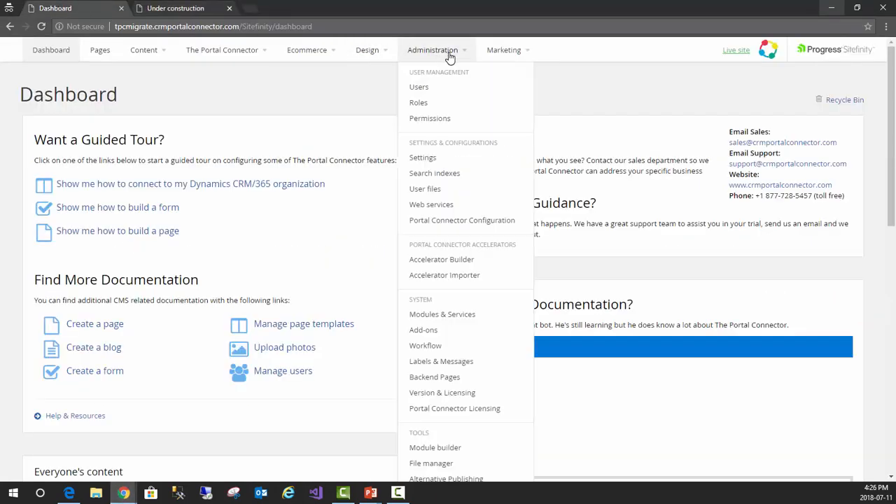
{"action": "left_click", "coordinate": [420, 89]}
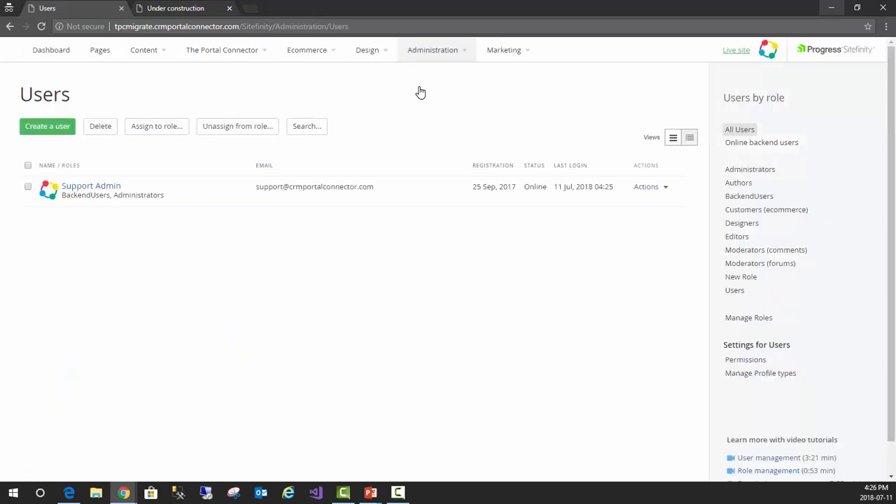
Start a new user with first name "sync" and last name "user", and fill in the account's e-mail address
{"action": "left_click", "coordinate": [46, 129]}
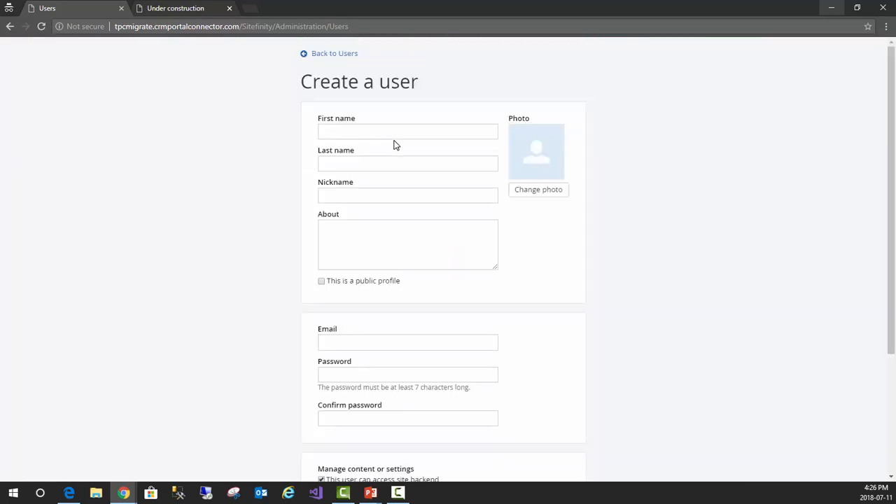
{"action": "left_click", "coordinate": [373, 131]}
{"action": "type", "text": "sync"}
{"action": "key", "text": "Tab"}
{"action": "type", "text": "user"}
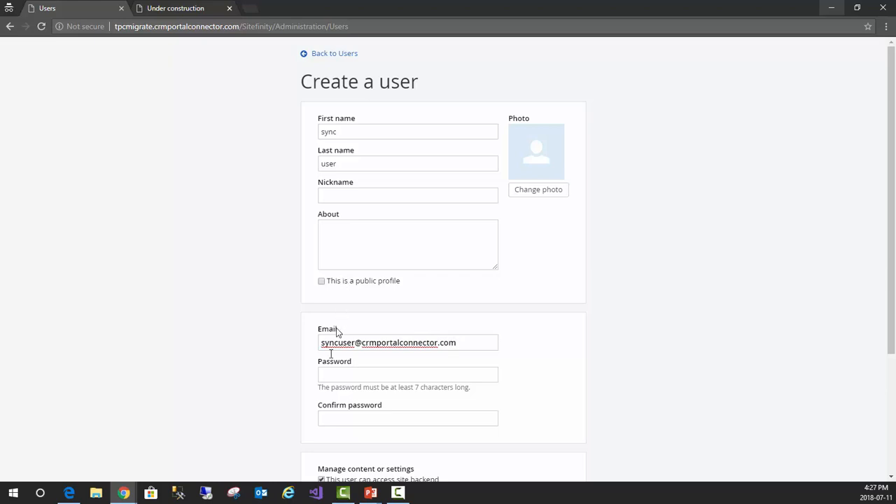
Enter and confirm the account password for the new sync user
{"action": "left_click", "coordinate": [337, 378]}
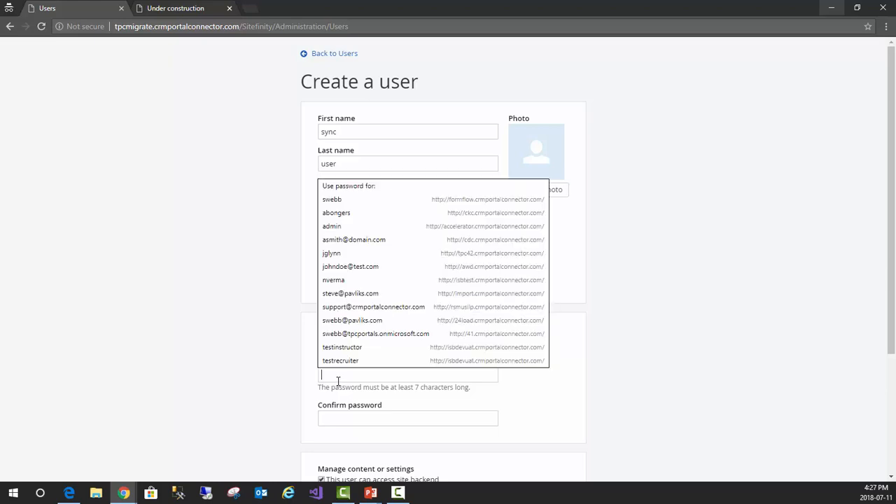
{"action": "type", "text": "passwor"}
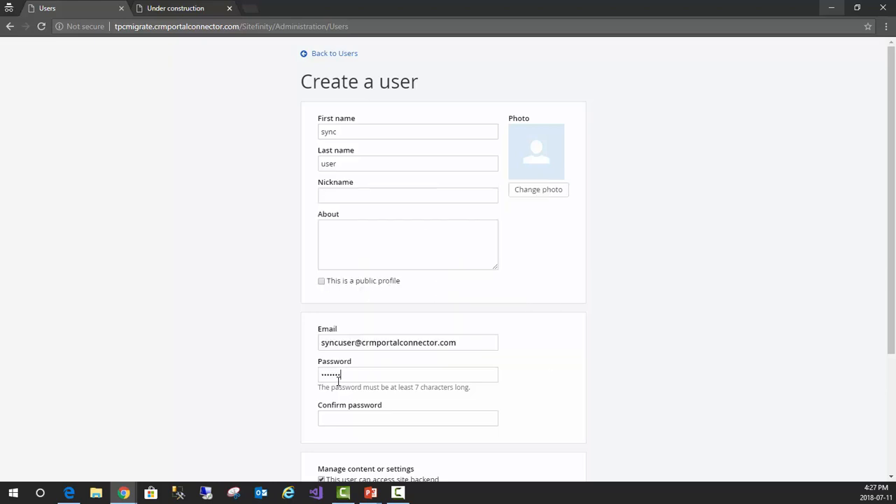
{"action": "left_click", "coordinate": [343, 416]}
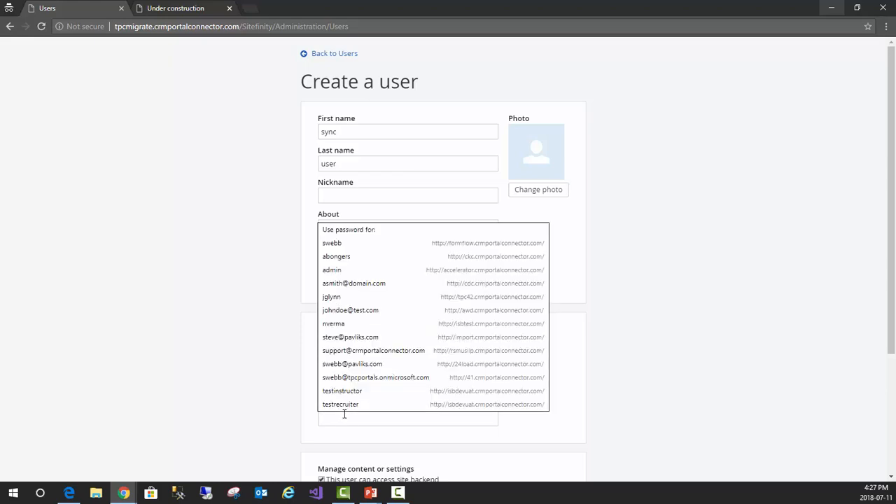
{"action": "type", "text": "password"}
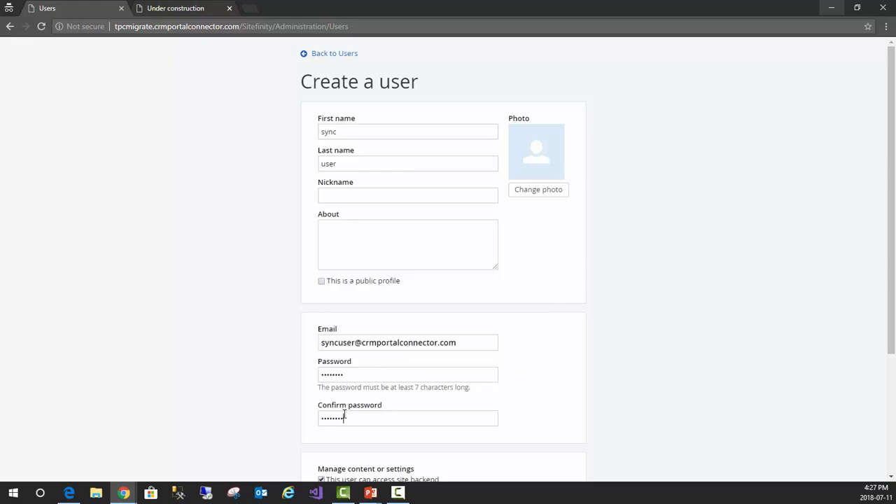
Give the sync user the Administrators role and create the account
{"action": "scroll", "coordinate": [255, 429], "scroll_direction": "down", "scroll_amount": 3}
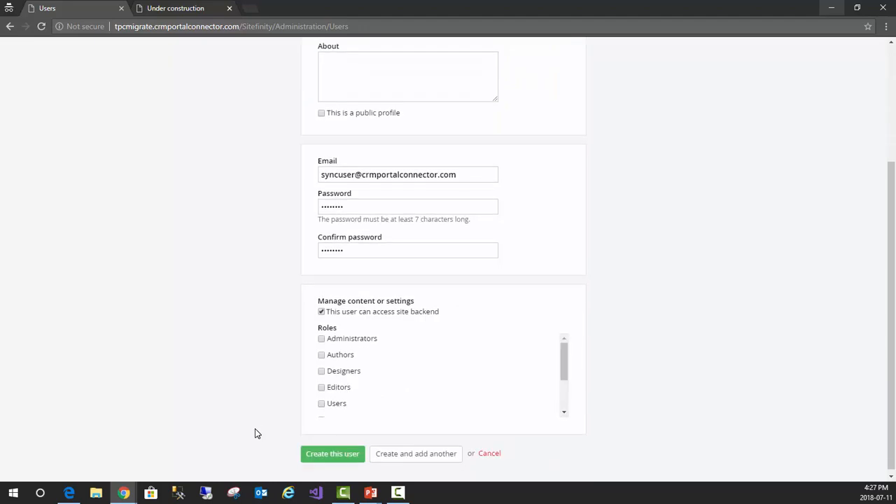
{"action": "left_click", "coordinate": [322, 341]}
{"action": "left_click", "coordinate": [332, 454]}
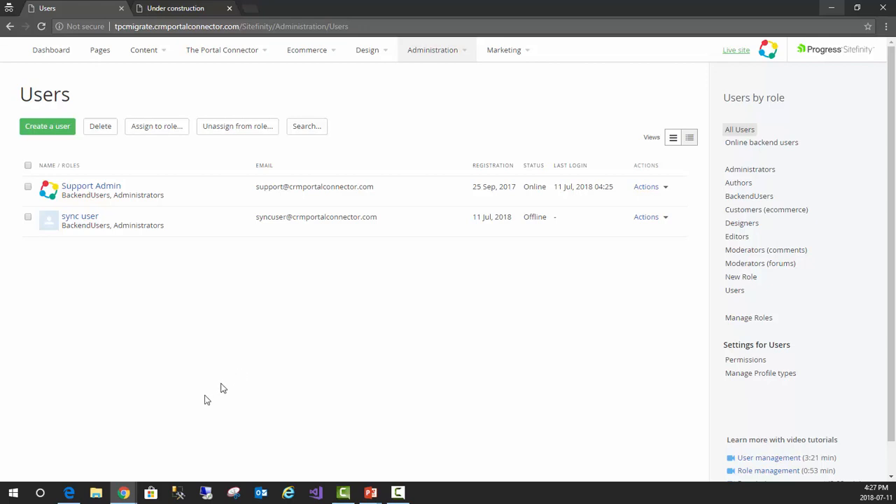
Switch to the tpc5 site's backend and open the Migrations administration tool
{"action": "left_click", "coordinate": [127, 493]}
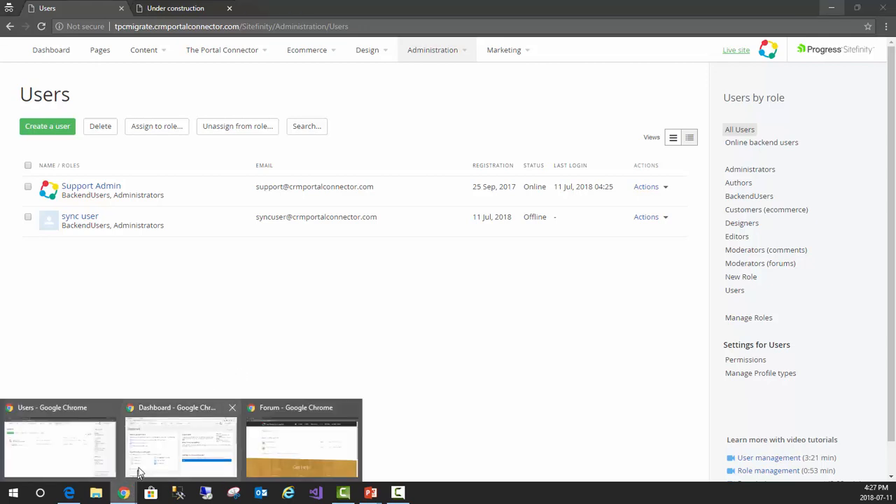
{"action": "left_click", "coordinate": [159, 459]}
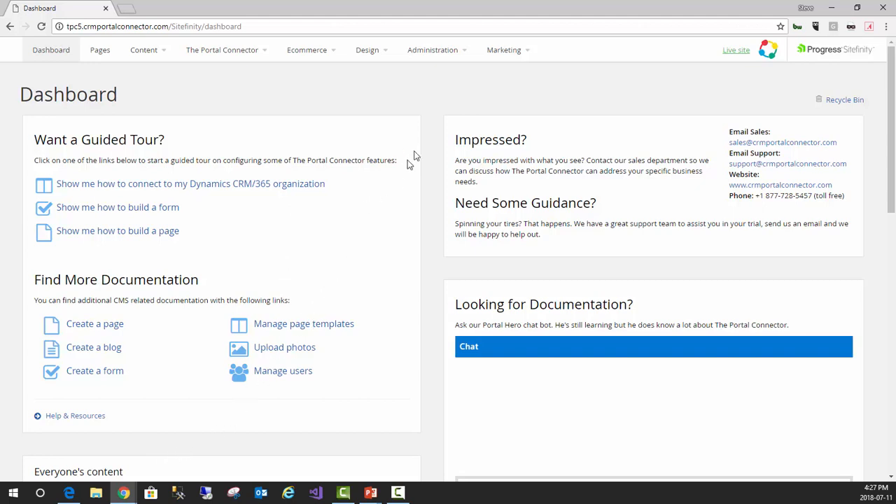
{"action": "left_click", "coordinate": [465, 55]}
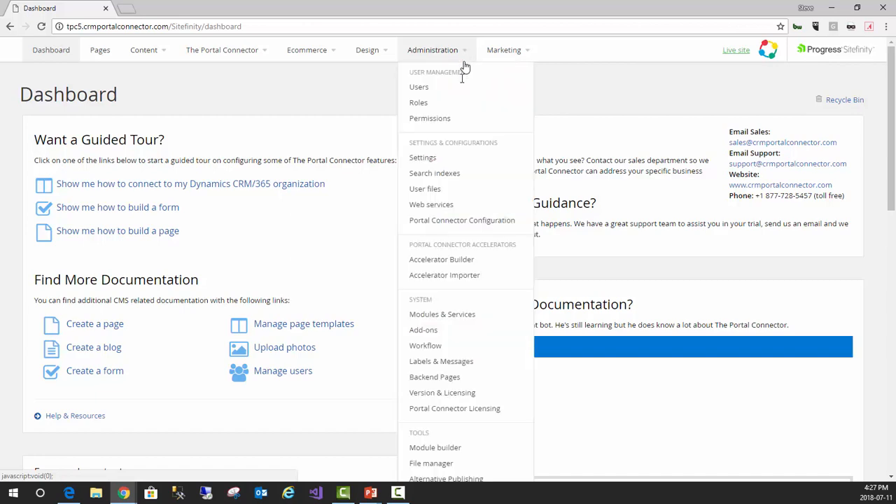
{"action": "scroll", "coordinate": [454, 266], "scroll_direction": "down", "scroll_amount": 4}
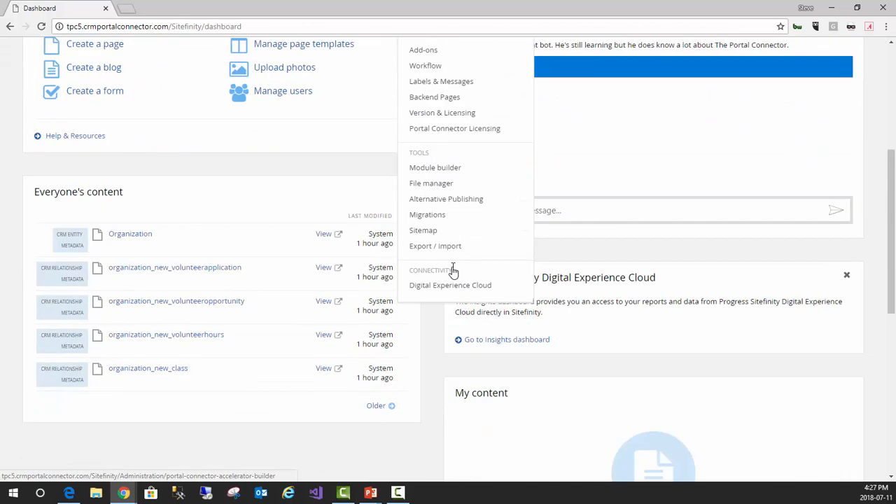
{"action": "left_click", "coordinate": [432, 222]}
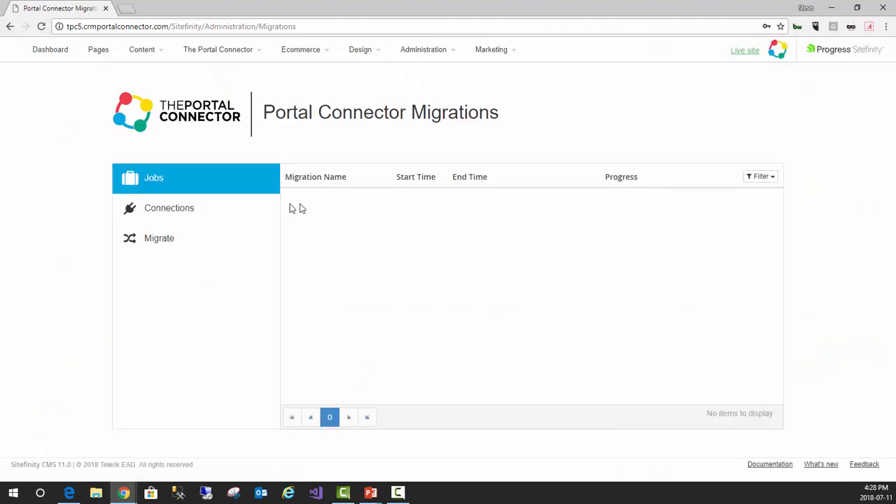
Start a new migration connection and set its Migration Target Name to Production
{"action": "left_click", "coordinate": [168, 217]}
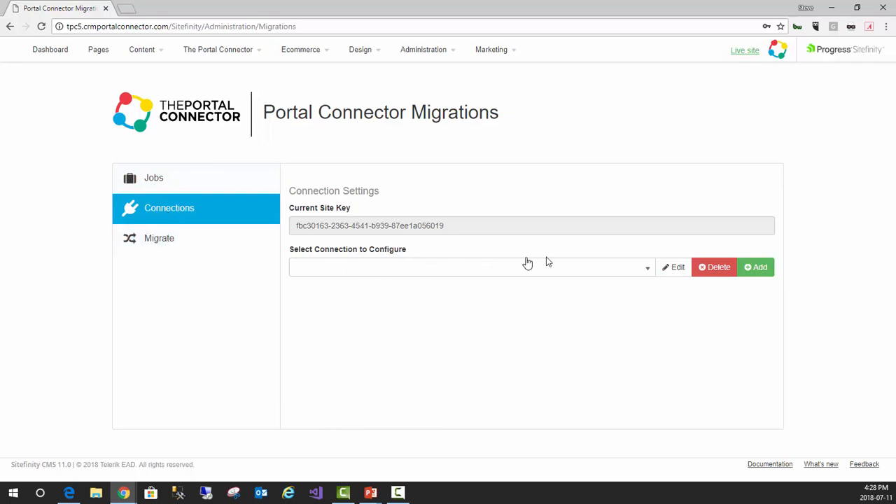
{"action": "left_click", "coordinate": [755, 267]}
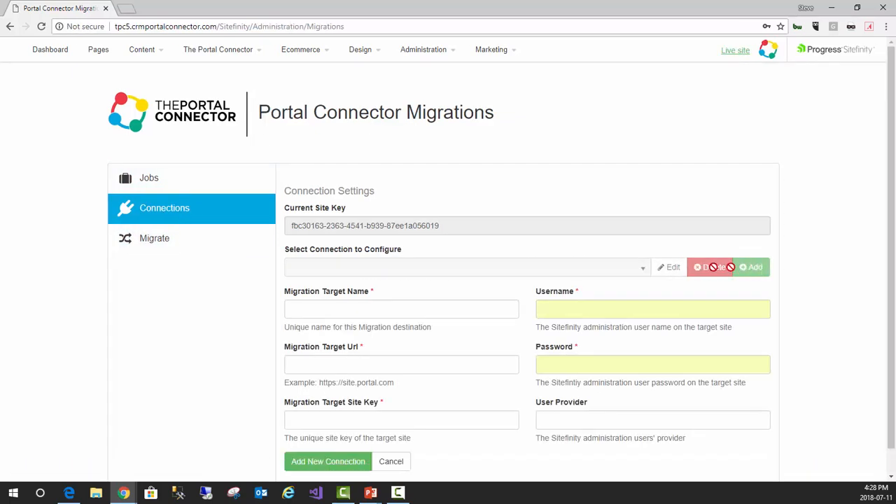
{"action": "scroll", "coordinate": [532, 265], "scroll_direction": "down", "scroll_amount": 1}
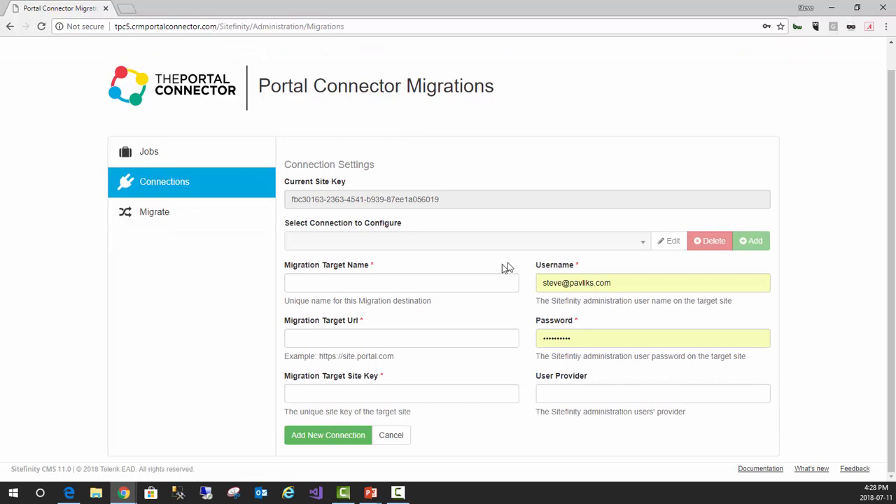
{"action": "left_click", "coordinate": [457, 283]}
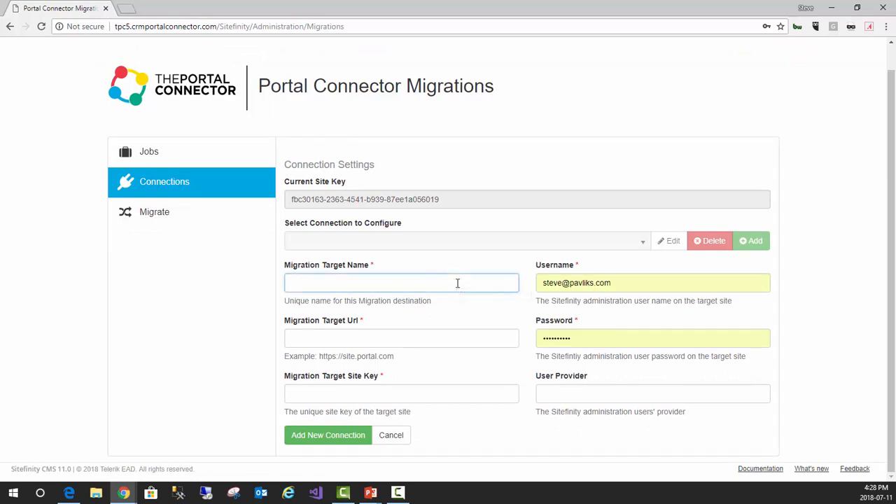
{"action": "type", "text": "Production"}
{"action": "left_click", "coordinate": [409, 338]}
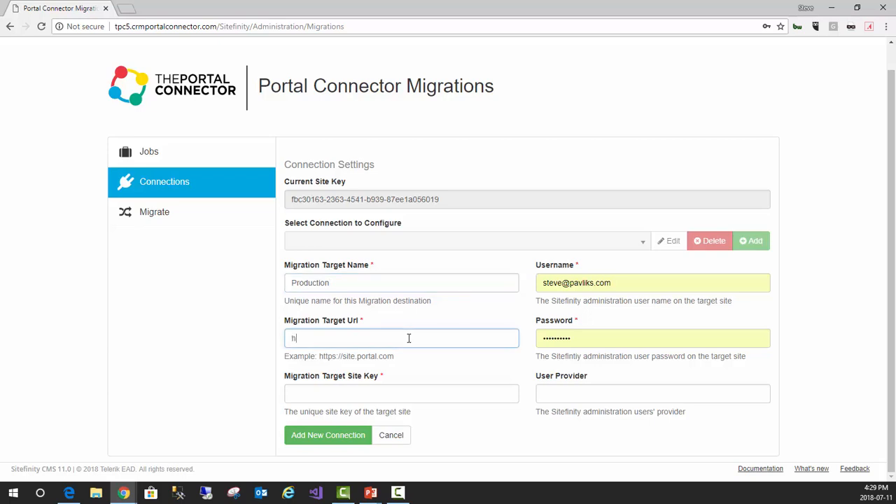
{"action": "type", "text": "http://tpcmigrate.c"}
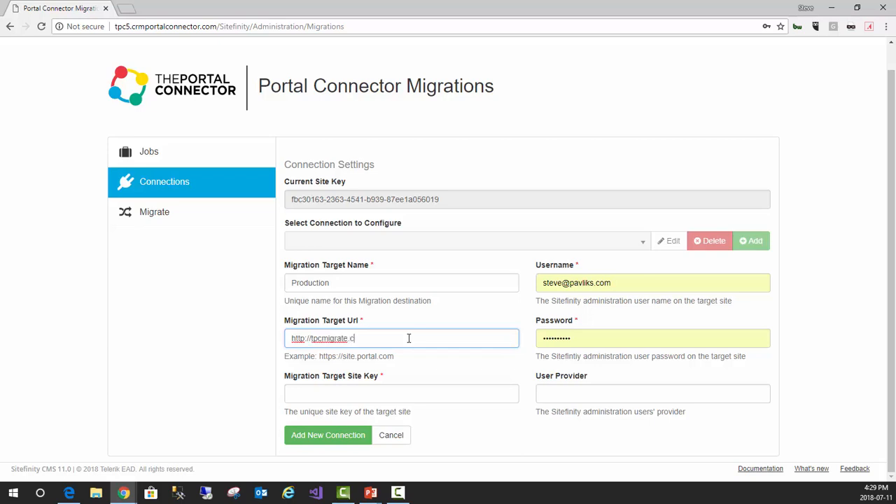
{"action": "type", "text": "rmportalconnector.com"}
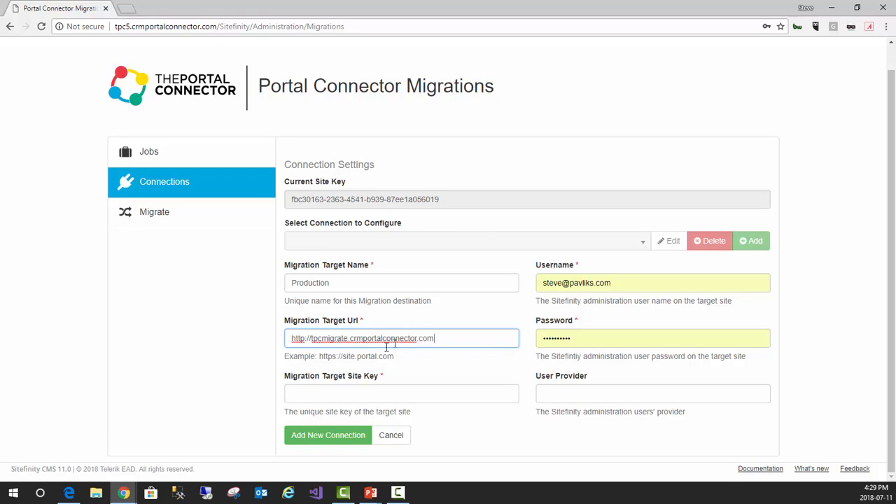
Switch to the tpcmigrate site's backend and open the connection settings of its Migrations tool
{"action": "left_click", "coordinate": [352, 393]}
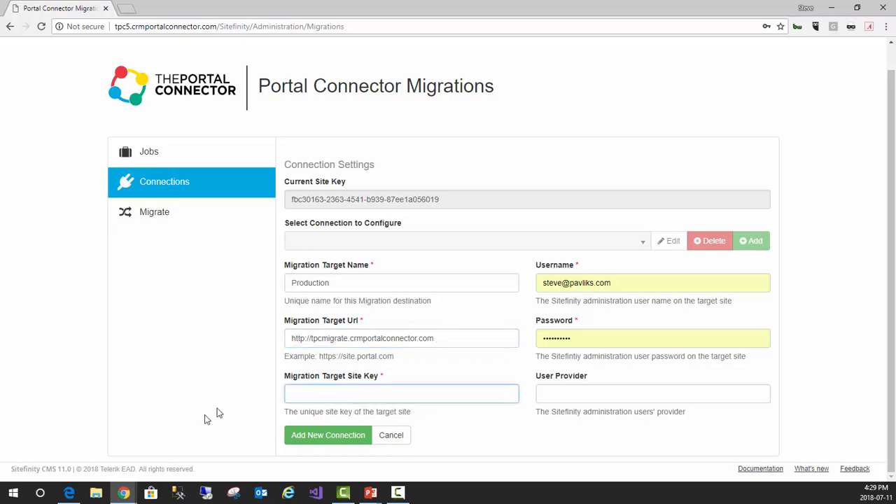
{"action": "left_click", "coordinate": [126, 490]}
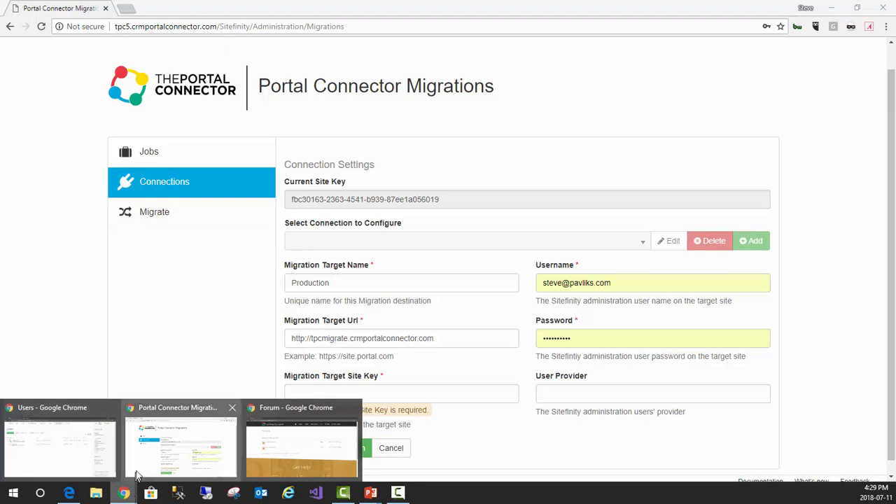
{"action": "left_click", "coordinate": [77, 455]}
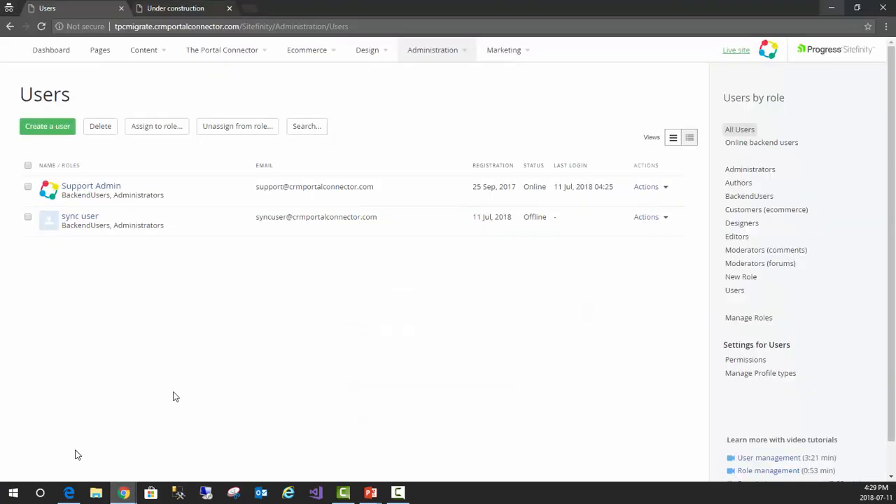
{"action": "left_click", "coordinate": [457, 60]}
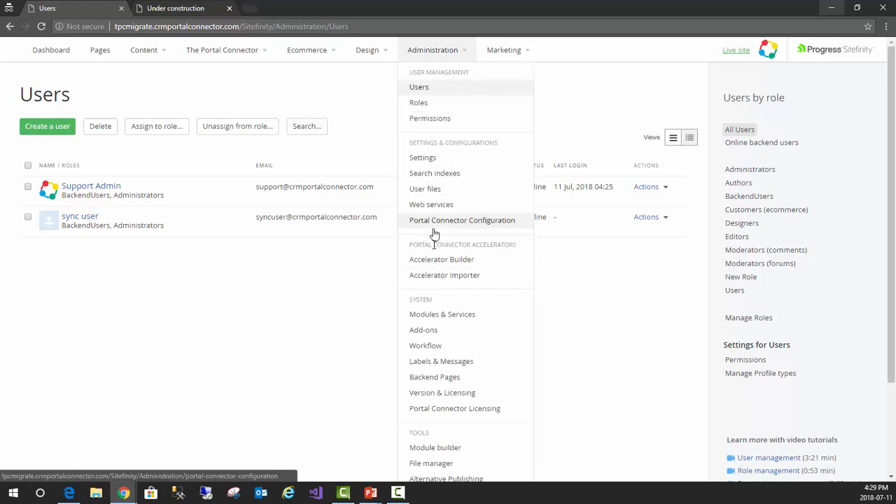
{"action": "scroll", "coordinate": [448, 378], "scroll_direction": "down", "scroll_amount": 1}
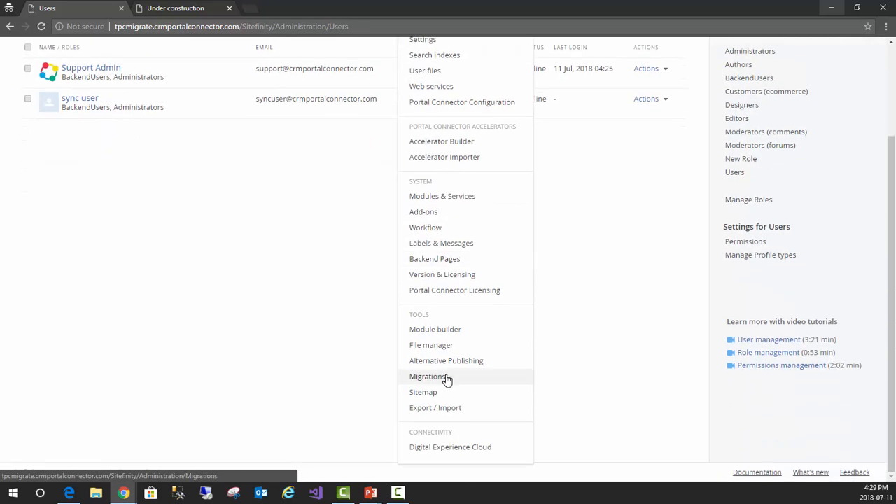
{"action": "left_click", "coordinate": [436, 378]}
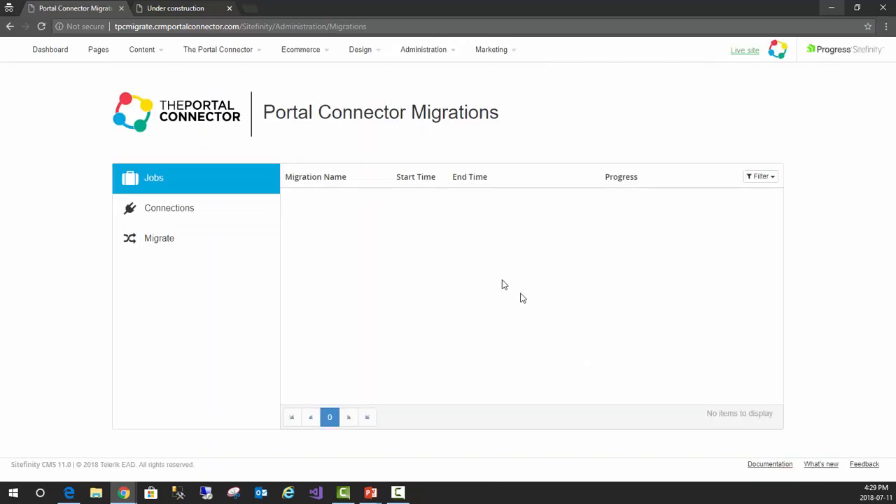
{"action": "left_click", "coordinate": [175, 213]}
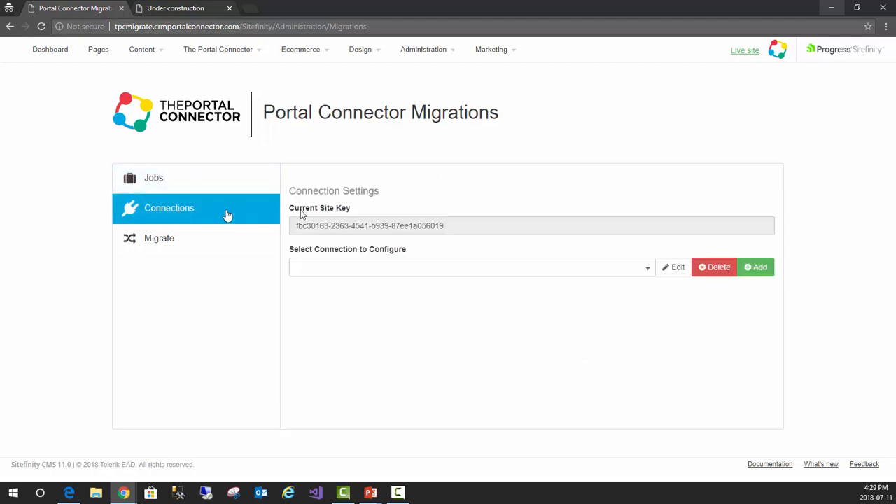
Copy the tpcmigrate site's current site key into the Migration Target Site Key of the new connection on tpc5
{"action": "left_click_drag", "start_coordinate": [462, 226], "coordinate": [273, 227]}
{"action": "key", "text": "ctrl+c"}
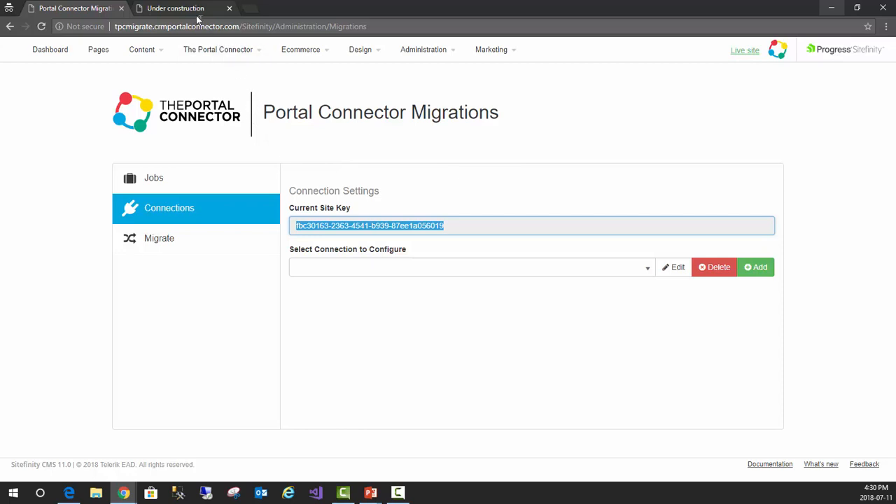
{"action": "left_click", "coordinate": [126, 493]}
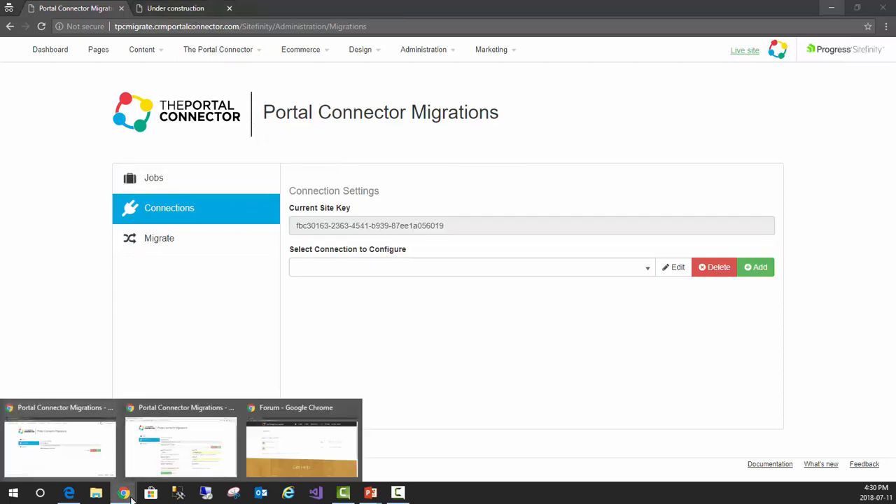
{"action": "left_click", "coordinate": [155, 465]}
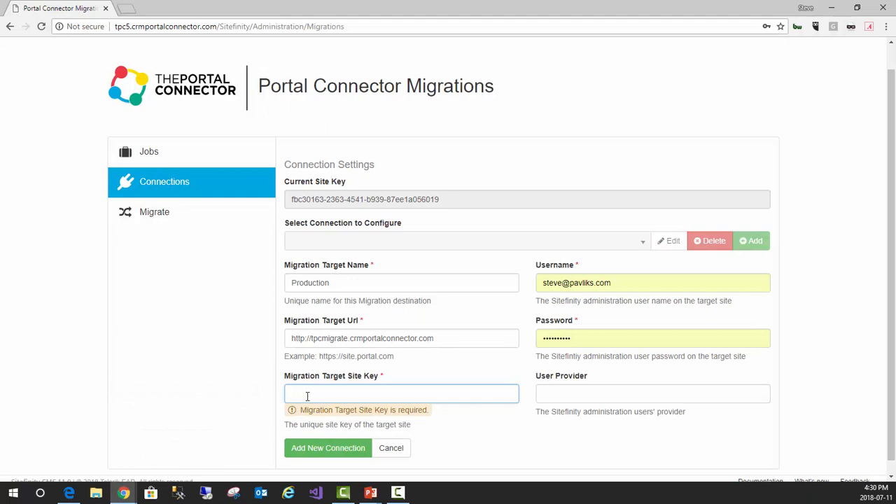
{"action": "key", "text": "ctrl+v"}
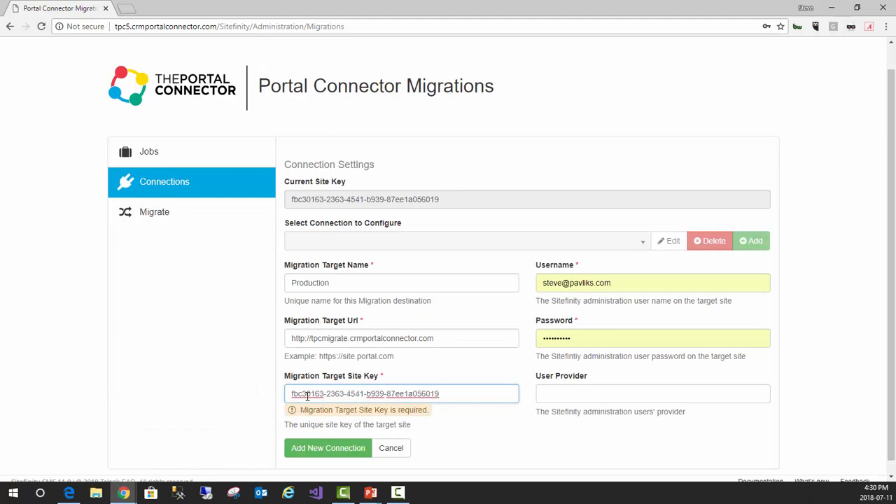
Replace the connection's prefilled username with the sync user's e-mail address
{"action": "left_click", "coordinate": [620, 280]}
{"action": "left_click_drag", "start_coordinate": [615, 280], "coordinate": [484, 280]}
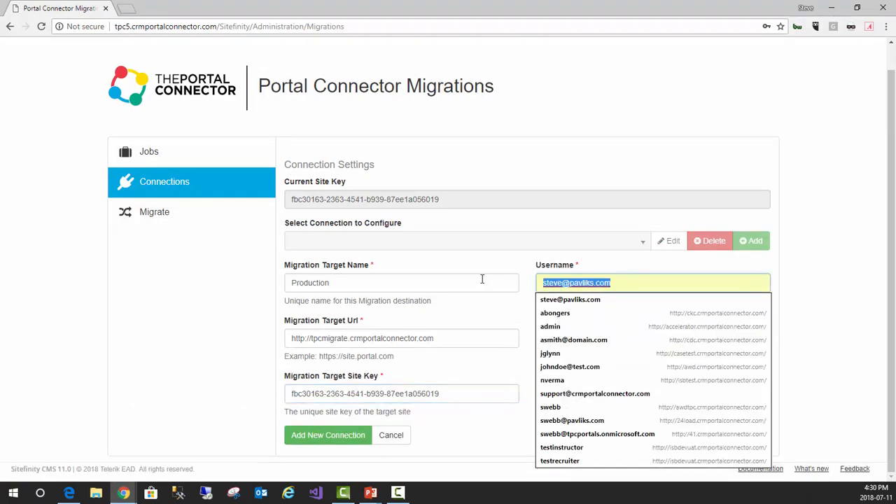
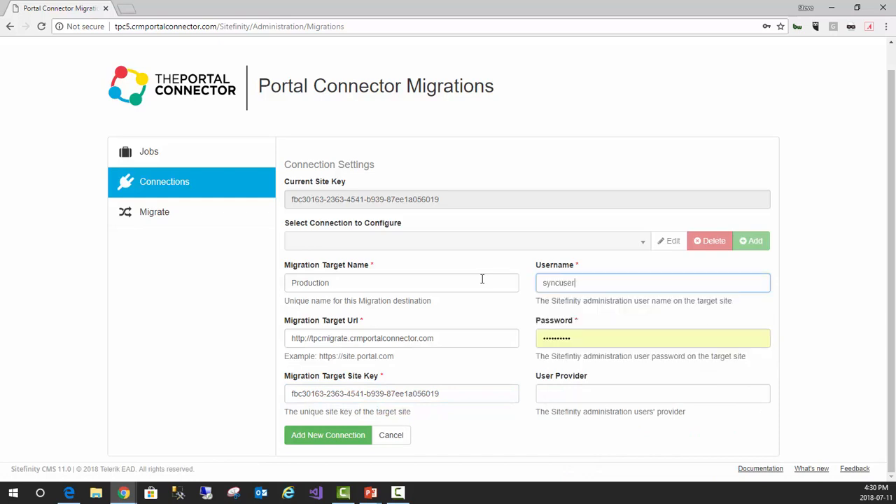
Enter the sync user's account password and add the new Production connection
{"action": "key", "text": "Tab"}
{"action": "type", "text": "***"}
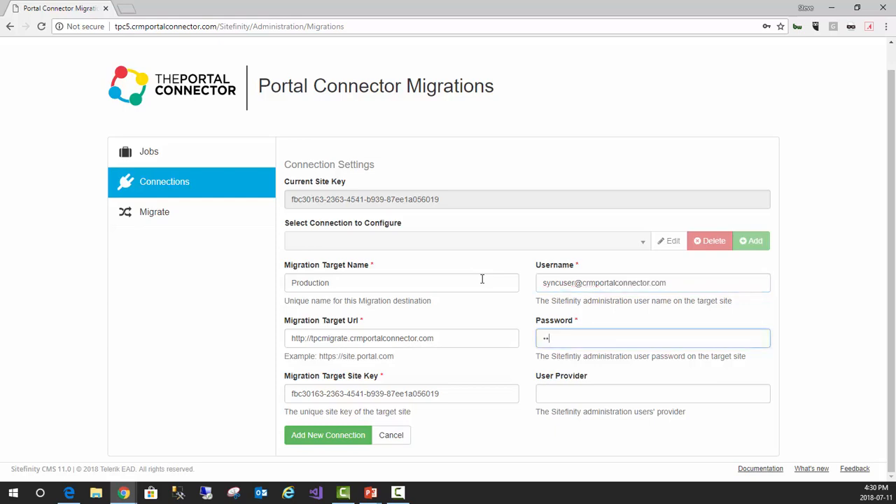
{"action": "type", "text": "*****"}
{"action": "left_click", "coordinate": [325, 436]}
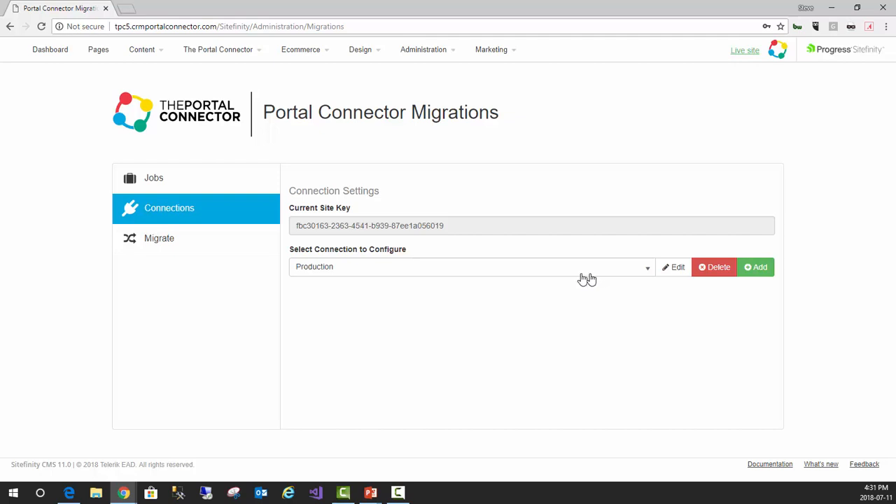
Open the migration setup on tpc5 and test the Production connection
{"action": "left_click", "coordinate": [161, 242]}
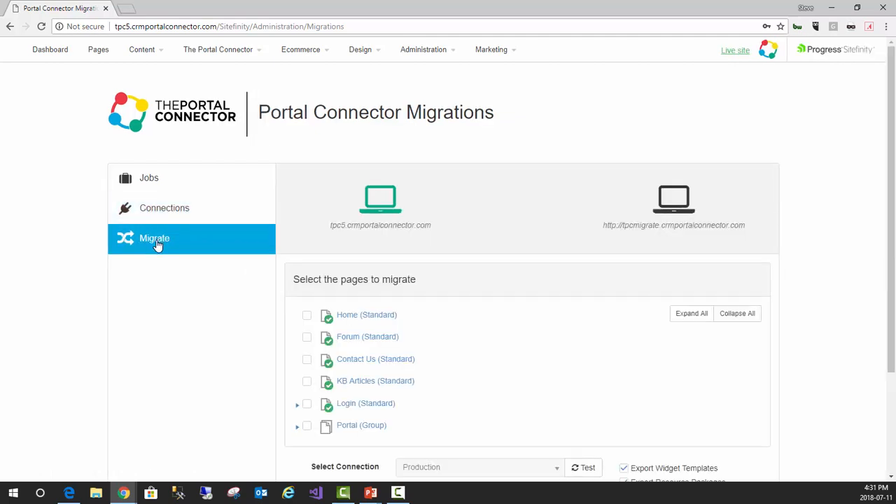
{"action": "scroll", "coordinate": [210, 313], "scroll_direction": "down", "scroll_amount": 2}
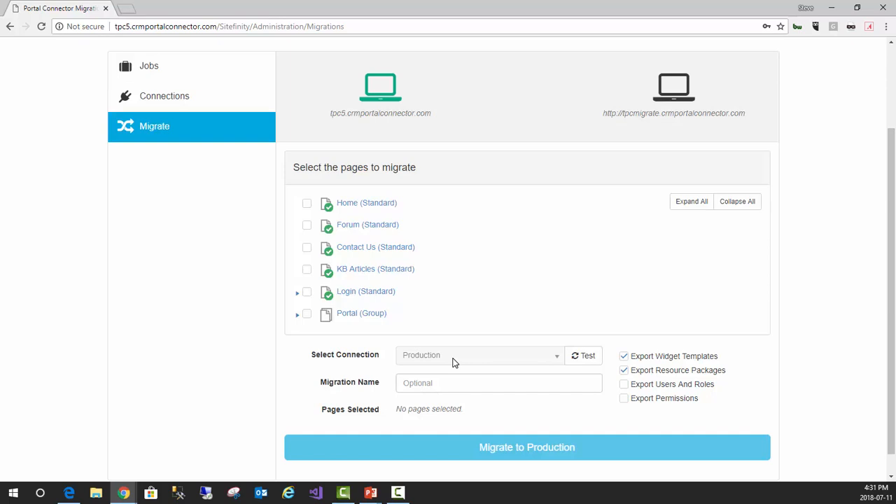
{"action": "left_click", "coordinate": [585, 358]}
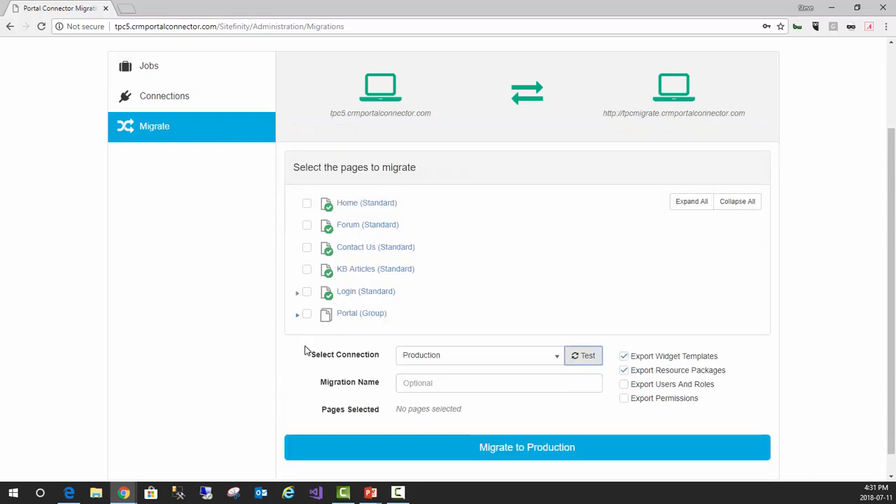
Select the Home, Forum, Contact Us, KB Articles, Login and Portal pages with all their subpages for migration
{"action": "left_click", "coordinate": [306, 204]}
{"action": "left_click", "coordinate": [307, 225]}
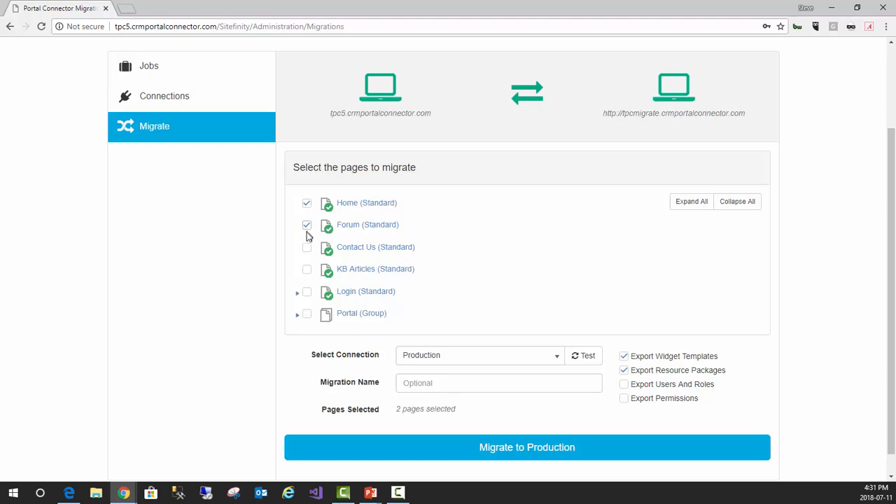
{"action": "left_click", "coordinate": [308, 253]}
{"action": "left_click", "coordinate": [307, 271]}
{"action": "left_click", "coordinate": [307, 293]}
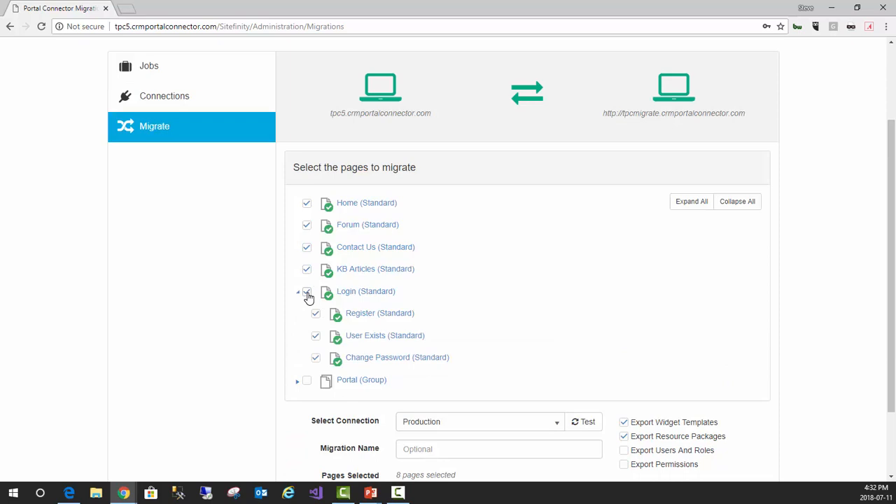
{"action": "left_click", "coordinate": [307, 382]}
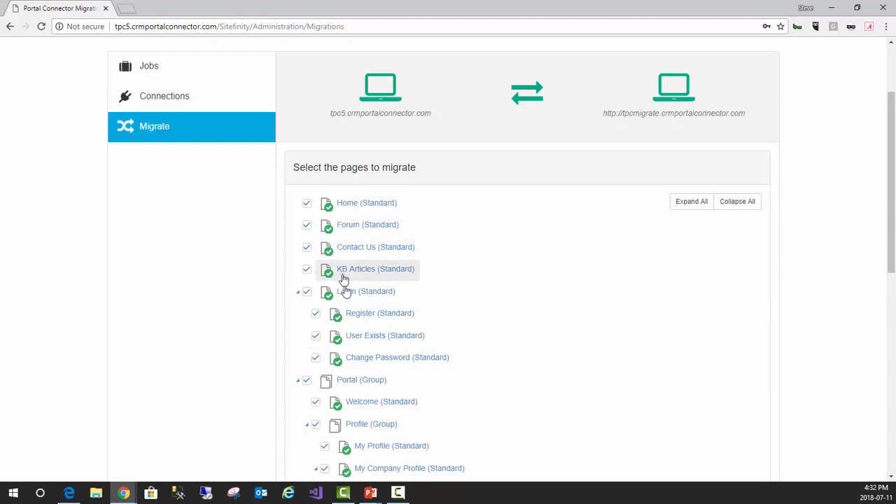
Check through the selected pages and name the migration "Migrate to Production"
{"action": "scroll", "coordinate": [475, 363], "scroll_direction": "down", "scroll_amount": 3}
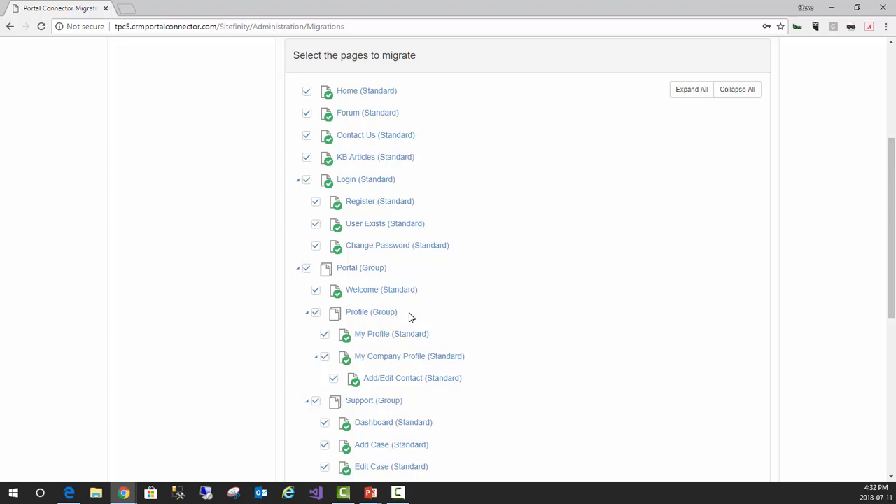
{"action": "scroll", "coordinate": [410, 318], "scroll_direction": "down", "scroll_amount": 1}
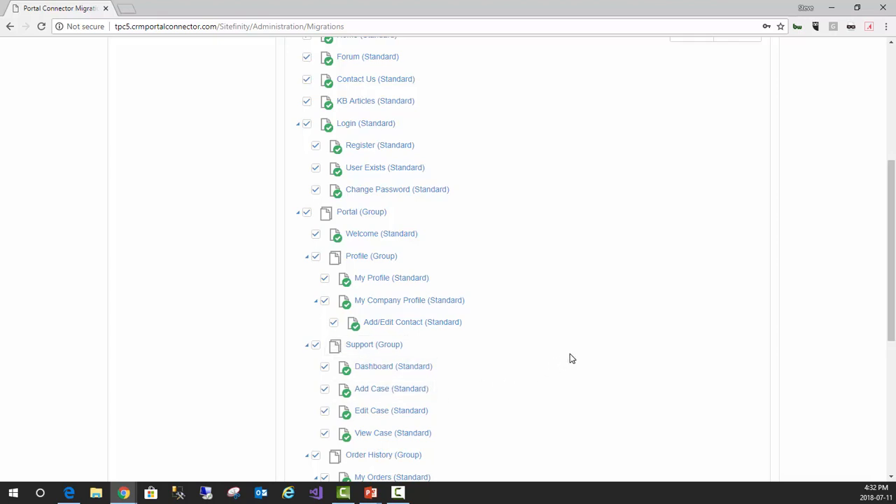
{"action": "scroll", "coordinate": [570, 355], "scroll_direction": "up", "scroll_amount": 3}
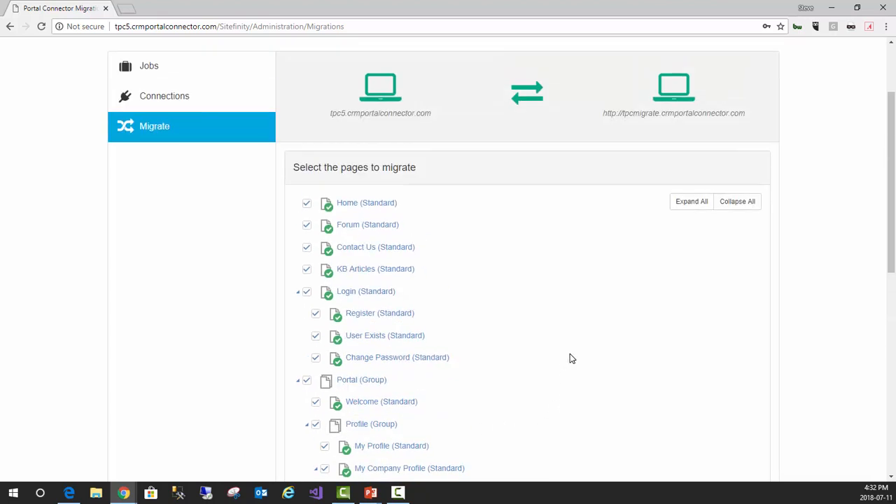
{"action": "scroll", "coordinate": [570, 355], "scroll_direction": "down", "scroll_amount": 2}
{"action": "scroll", "coordinate": [570, 357], "scroll_direction": "down", "scroll_amount": 5}
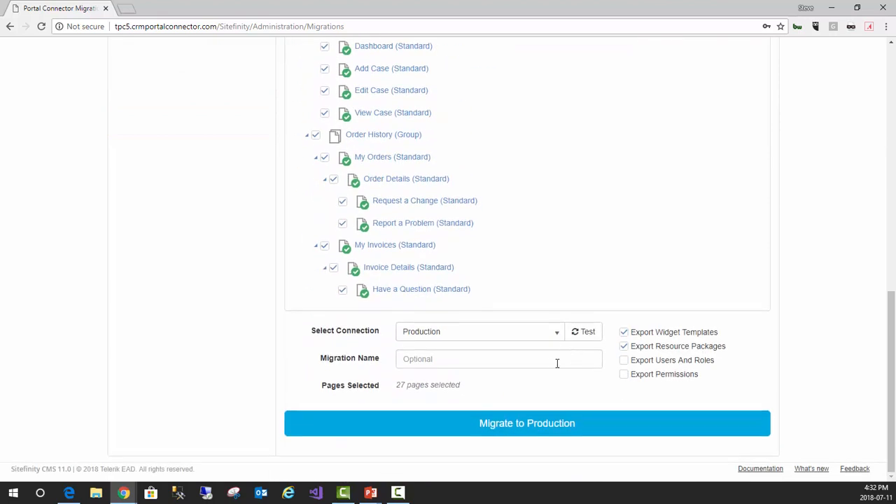
{"action": "left_click", "coordinate": [548, 361]}
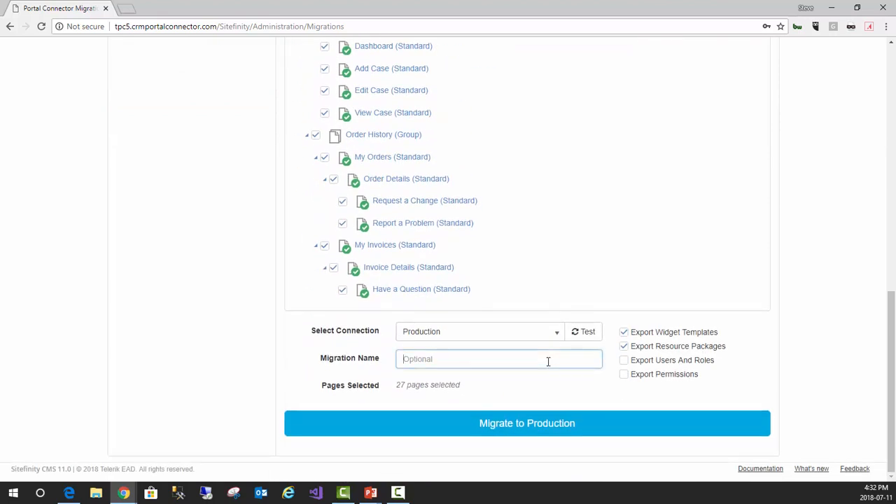
{"action": "type", "text": "Migrate t"}
{"action": "type", "text": "o Prod"}
{"action": "type", "text": "u"}
{"action": "type", "text": "uct"}
{"action": "type", "text": "io"}
{"action": "key", "text": "BackSpace"}
{"action": "type", "text": "non"}
{"action": "left_click", "coordinate": [464, 360]}
{"action": "key", "text": "BackSpace"}
{"action": "key", "text": "BackSpace"}
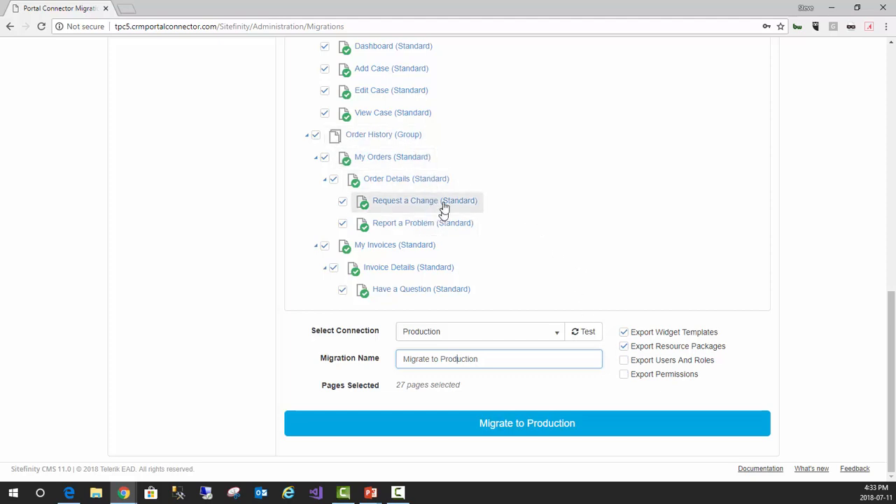
Include users and roles and permissions in the export, then start and confirm the migration to Production
{"action": "left_click", "coordinate": [625, 361]}
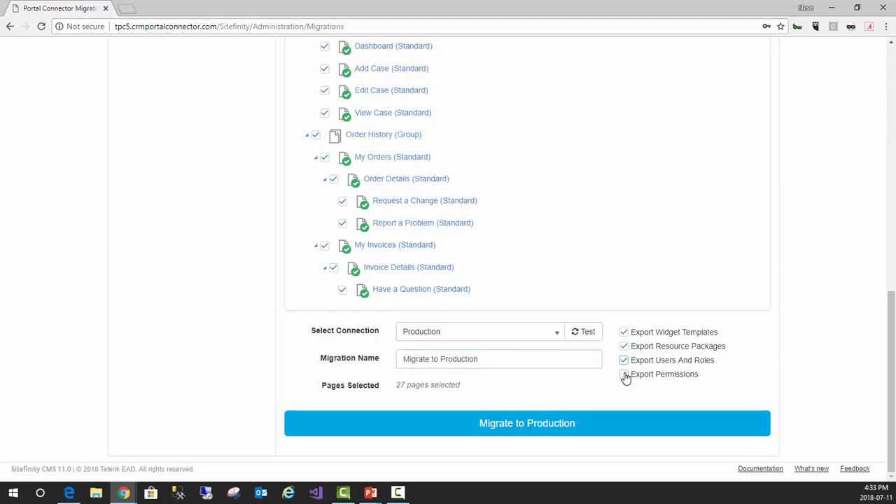
{"action": "left_click", "coordinate": [624, 376]}
{"action": "left_click", "coordinate": [493, 425]}
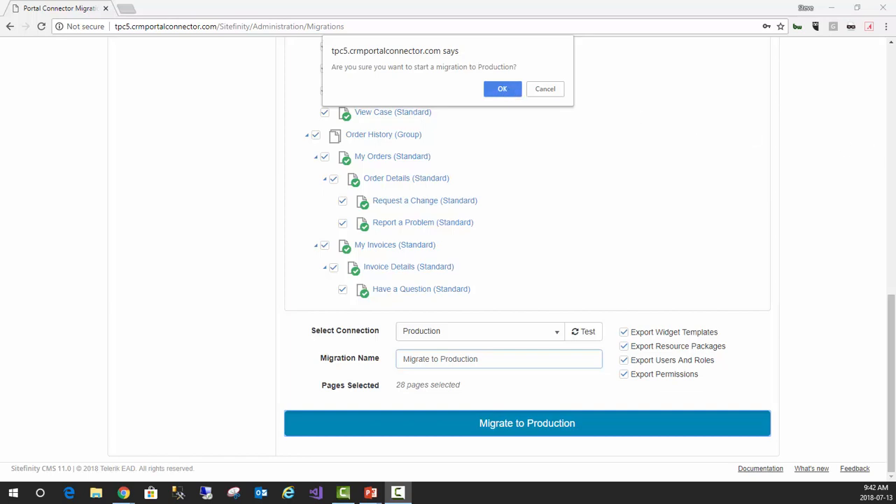
{"action": "key", "text": "Return"}
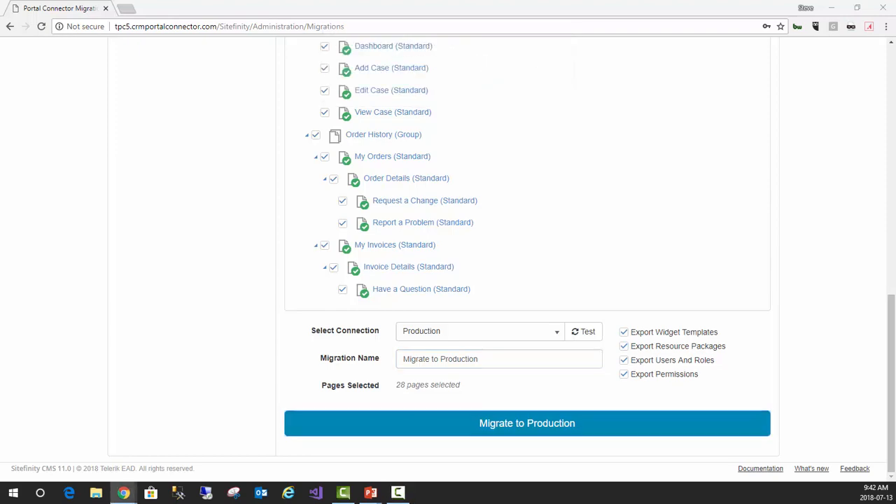
Switch to the tpcmigrate site and check its Pages and Forms lists for existing content before migrating
{"action": "left_click_drag", "start_coordinate": [895, 114], "coordinate": [460, 102]}
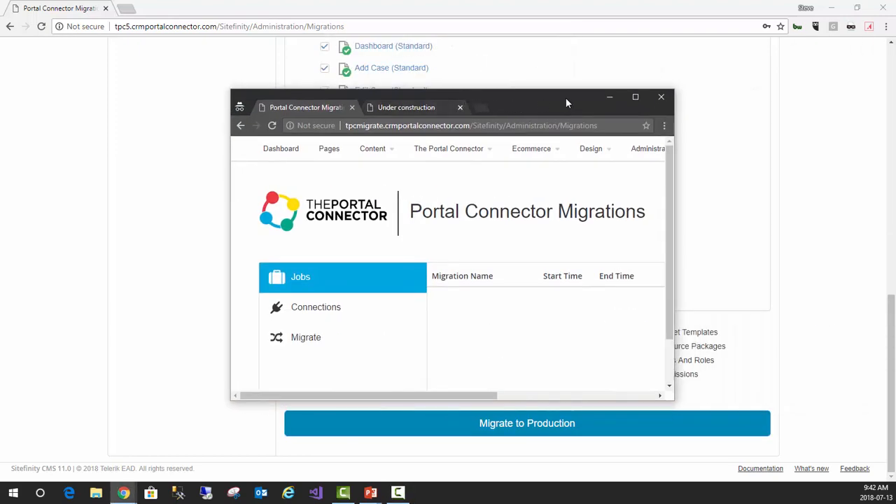
{"action": "double_click", "coordinate": [545, 98]}
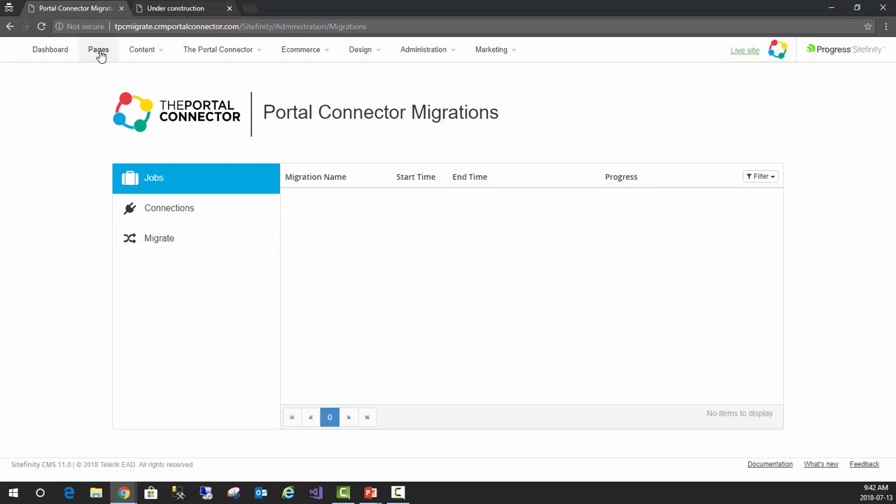
{"action": "left_click", "coordinate": [100, 55]}
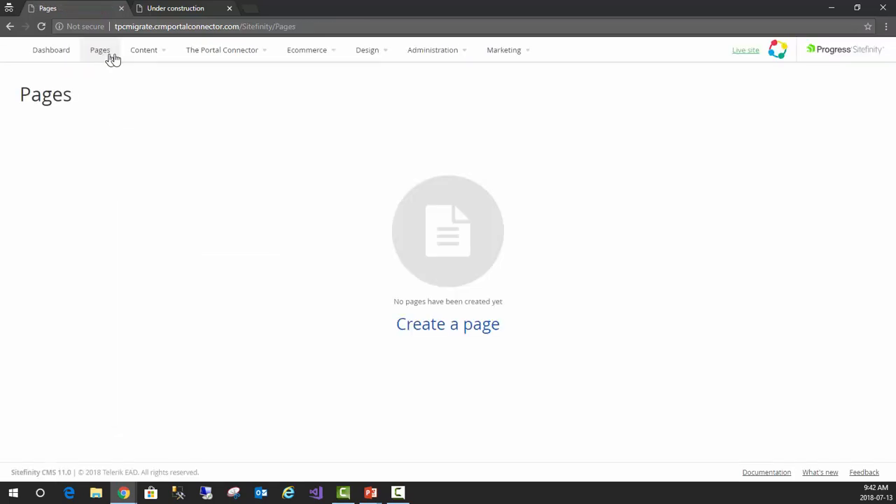
{"action": "mouse_move", "coordinate": [152, 59]}
{"action": "left_click", "coordinate": [147, 185]}
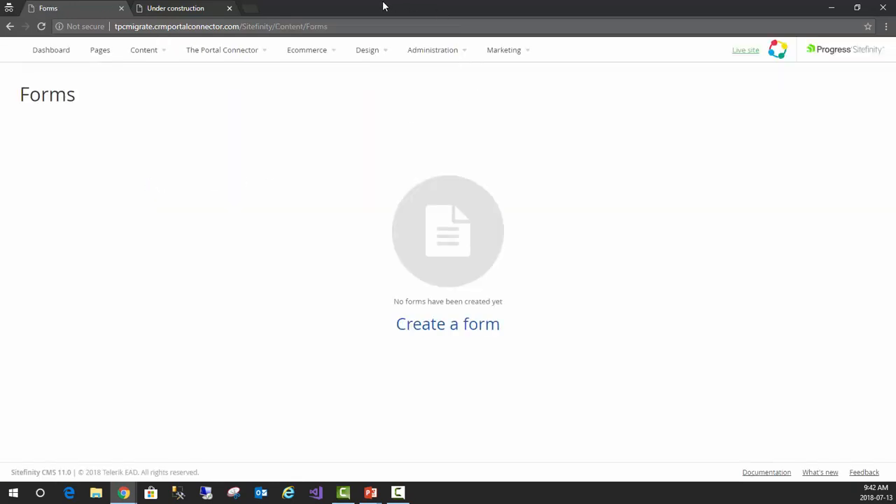
{"action": "left_click_drag", "start_coordinate": [384, 7], "coordinate": [895, 49]}
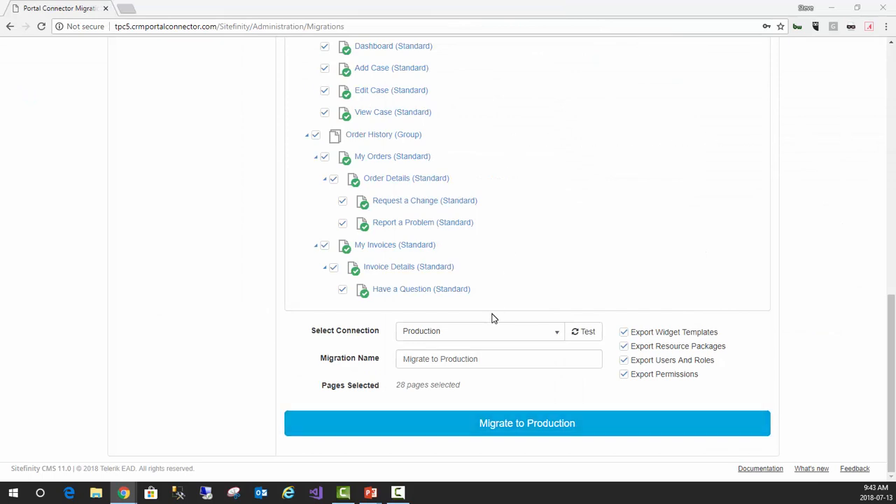
Start and confirm the "Migrate to Production" migration on tpc5, and look over the list of pages to migrate
{"action": "left_click", "coordinate": [536, 433]}
{"action": "left_click", "coordinate": [506, 88]}
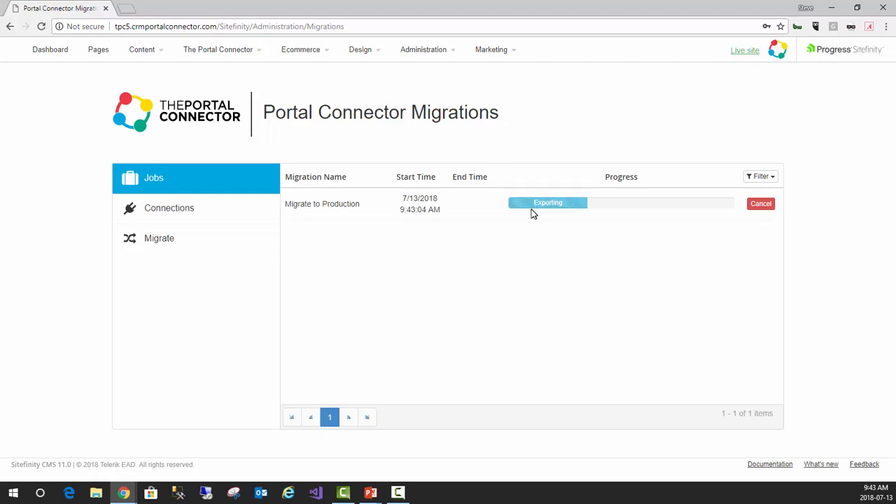
{"action": "left_click", "coordinate": [156, 249]}
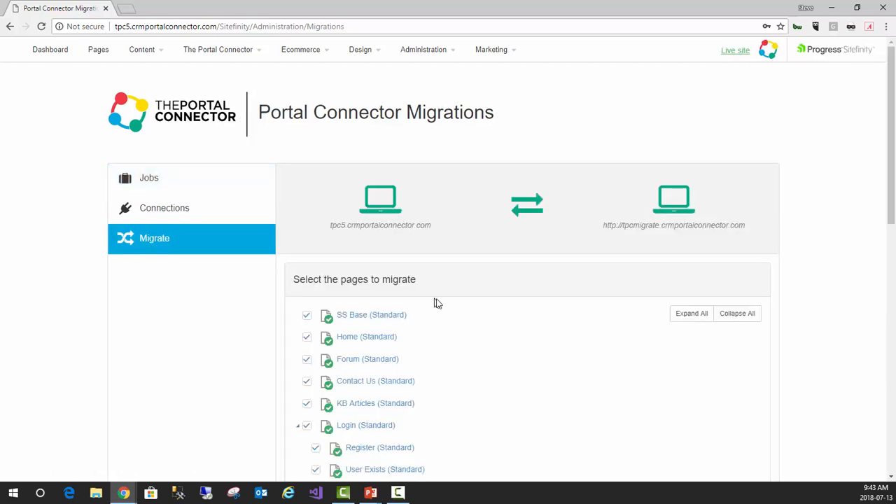
{"action": "left_click_drag", "start_coordinate": [889, 148], "coordinate": [888, 343]}
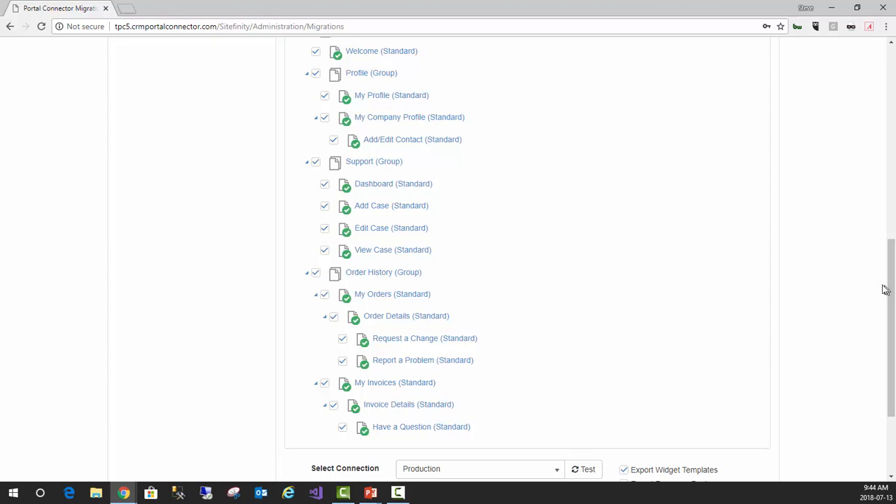
{"action": "left_click_drag", "start_coordinate": [889, 297], "coordinate": [889, 94]}
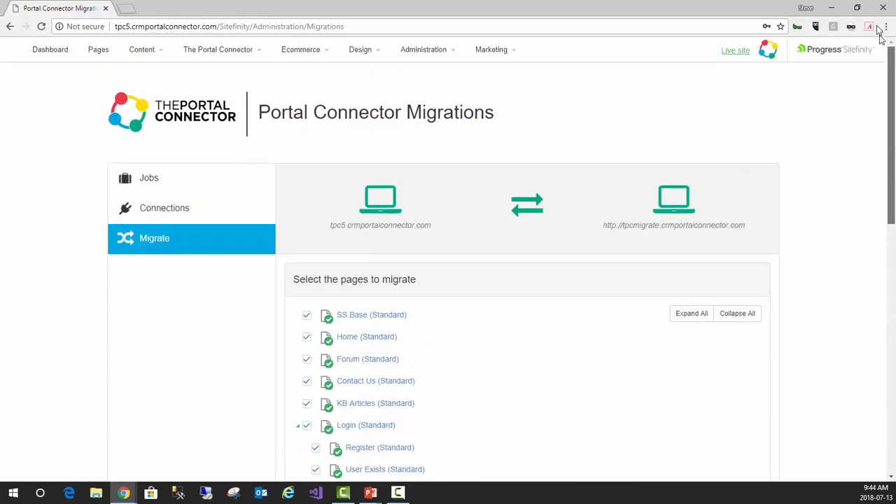
Filter the migration jobs on tpc5 to show the completed ones
{"action": "left_click", "coordinate": [158, 193]}
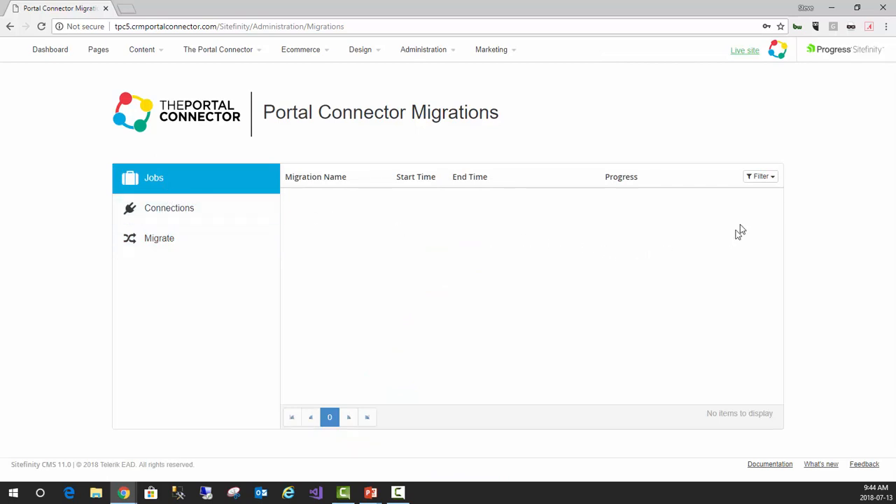
{"action": "left_click", "coordinate": [769, 180]}
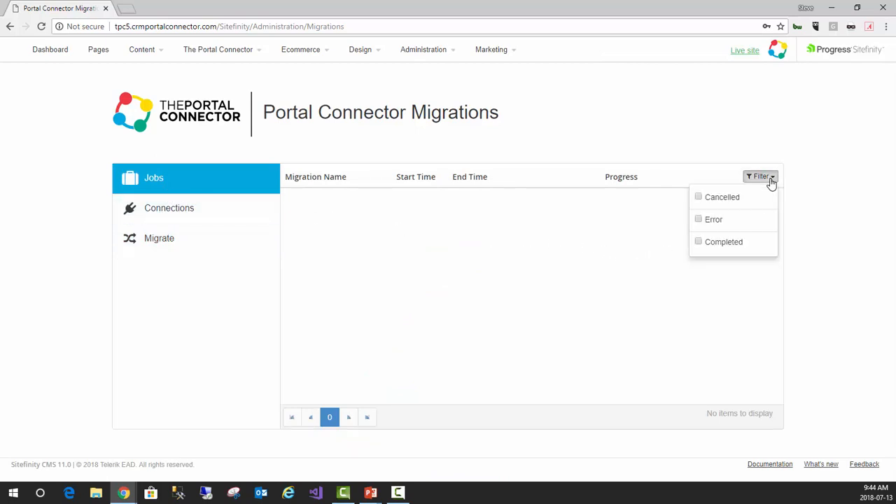
{"action": "left_click", "coordinate": [716, 244]}
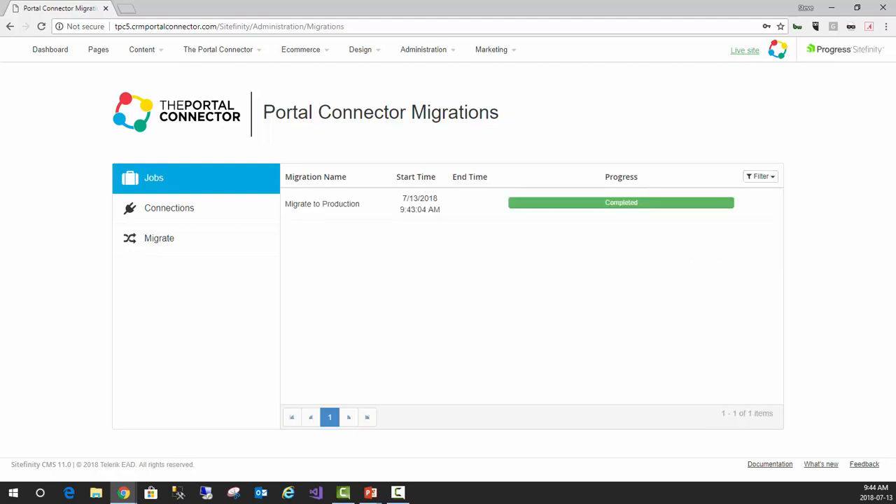
Switch to the tpcmigrate site and check its Pages and Forms lists for the migrated content
{"action": "left_click_drag", "start_coordinate": [895, 99], "coordinate": [459, 99]}
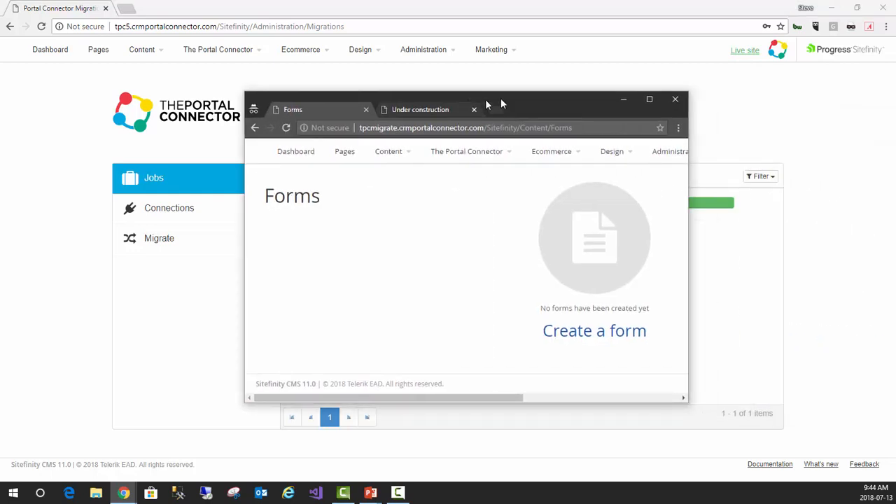
{"action": "double_click", "coordinate": [530, 100]}
{"action": "left_click", "coordinate": [100, 53]}
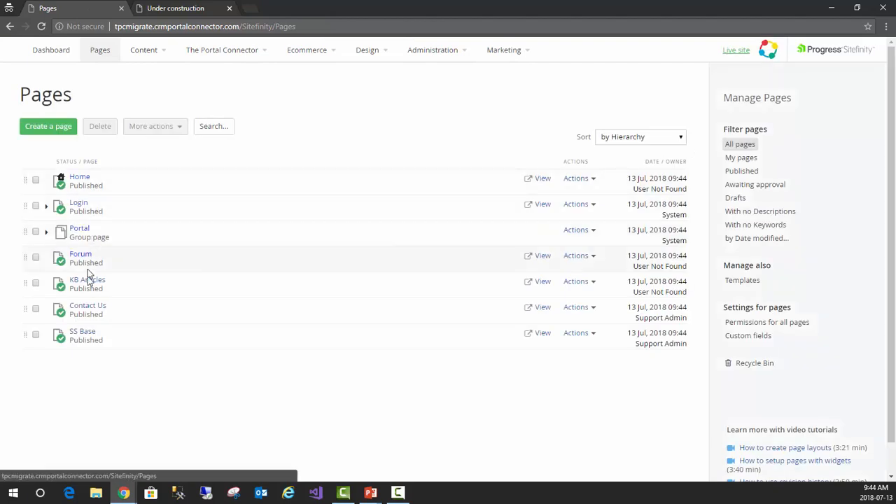
{"action": "mouse_move", "coordinate": [148, 54]}
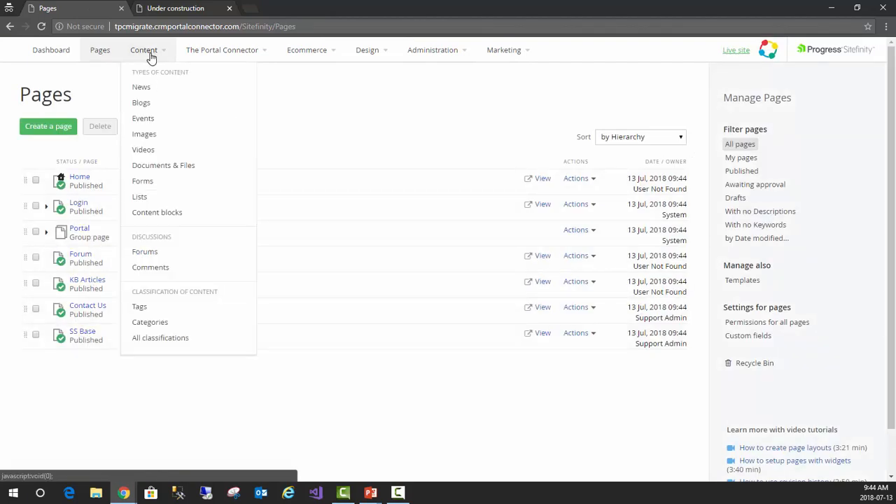
{"action": "left_click", "coordinate": [143, 181]}
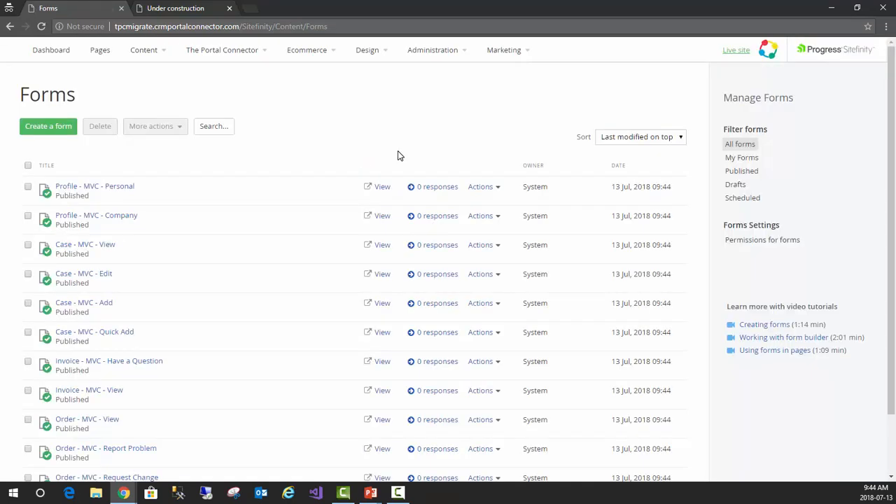
Reload the public tpcmigrate home page, look through it, and return to the tpc5 site
{"action": "left_click", "coordinate": [170, 9]}
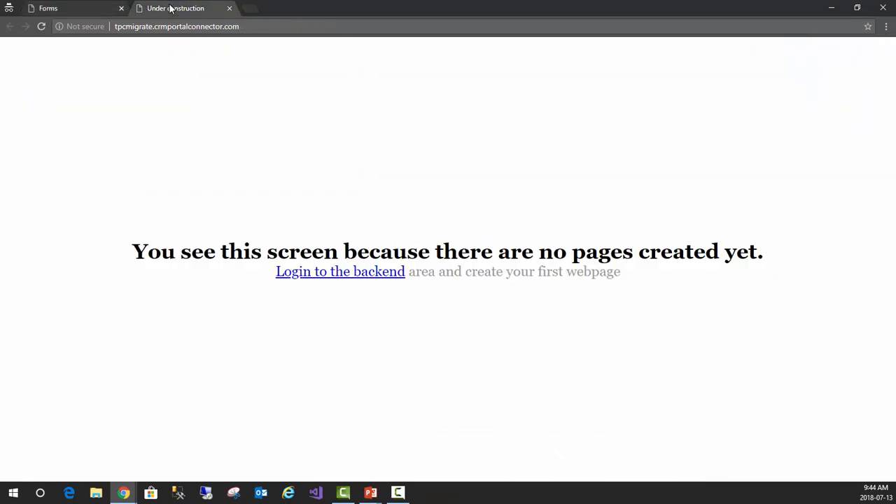
{"action": "left_click", "coordinate": [264, 29]}
{"action": "key", "text": "Return"}
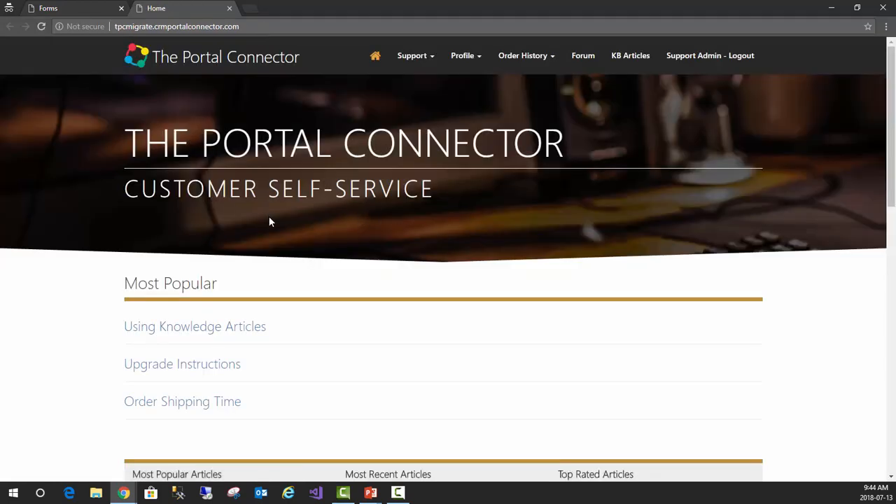
{"action": "scroll", "coordinate": [270, 219], "scroll_direction": "down", "scroll_amount": 3}
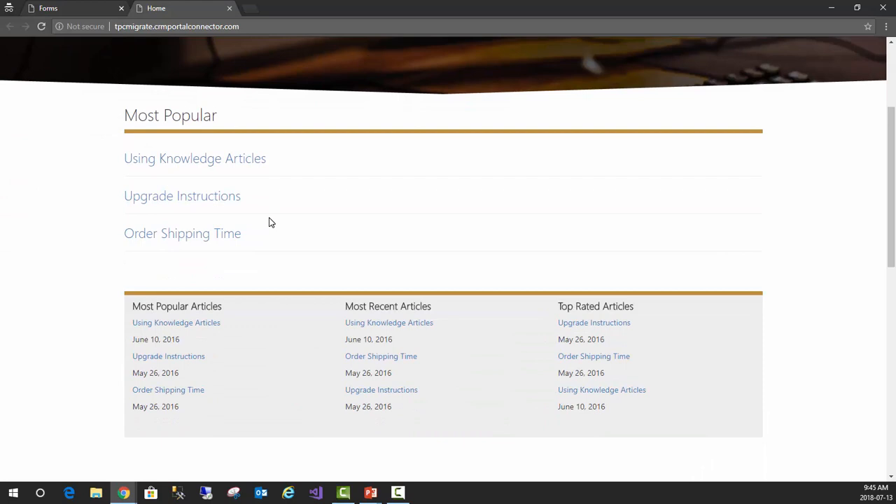
{"action": "scroll", "coordinate": [271, 222], "scroll_direction": "up", "scroll_amount": 3}
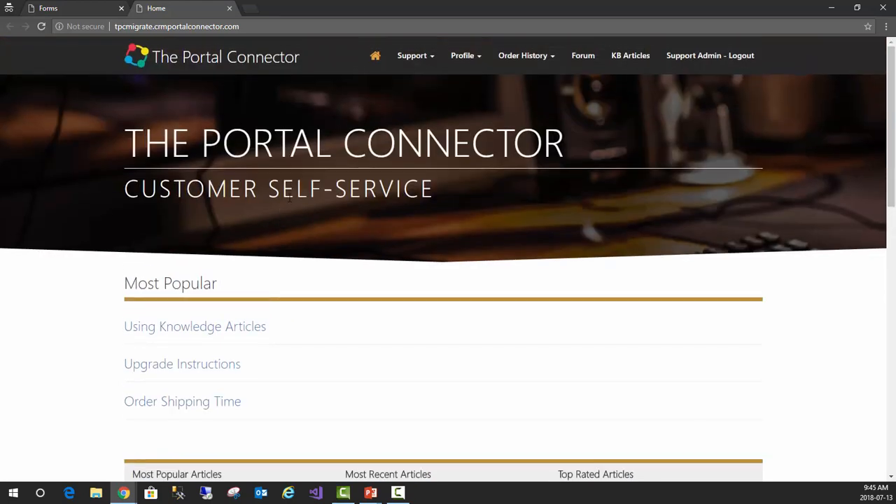
{"action": "left_click_drag", "start_coordinate": [303, 11], "coordinate": [895, 88]}
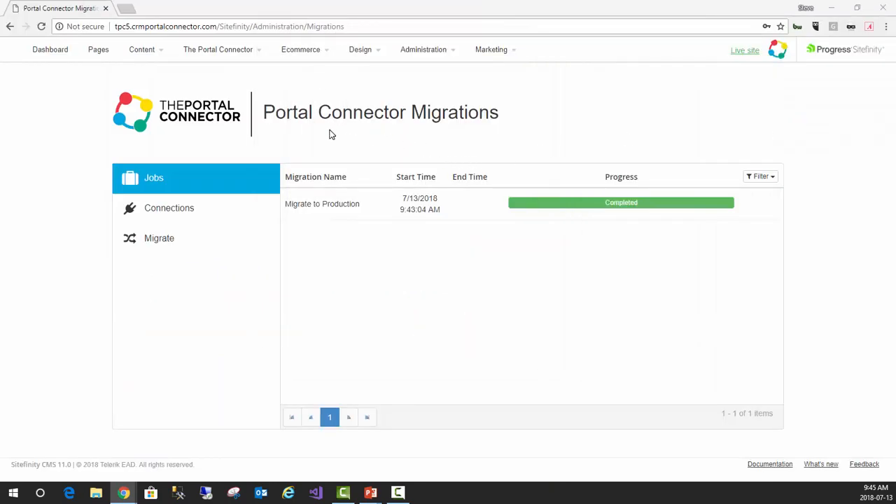
Open the tpc5 Home page for editing and add a TPC Form Manager widget directly below the Most Popular heading
{"action": "left_click", "coordinate": [101, 55]}
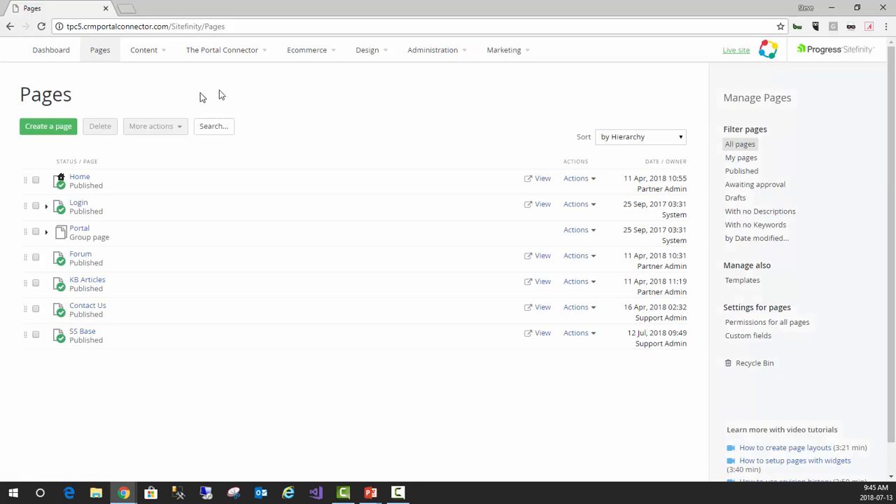
{"action": "left_click", "coordinate": [78, 176]}
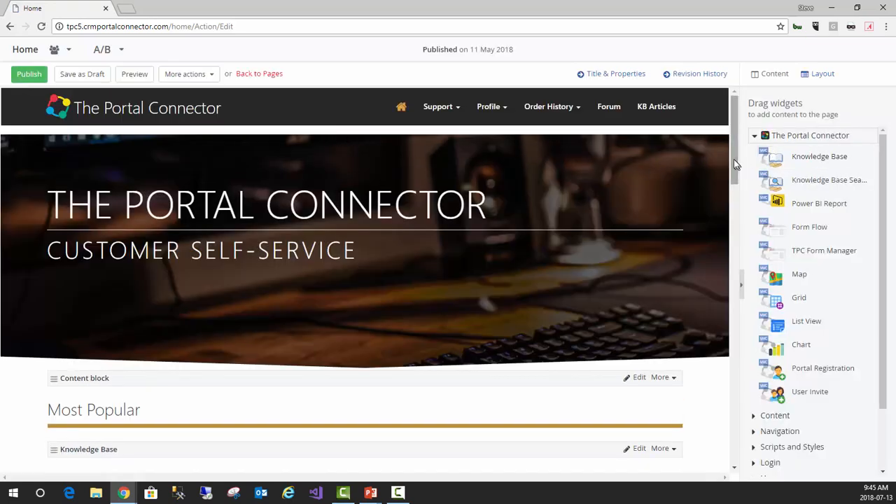
{"action": "left_click_drag", "start_coordinate": [737, 159], "coordinate": [736, 222]}
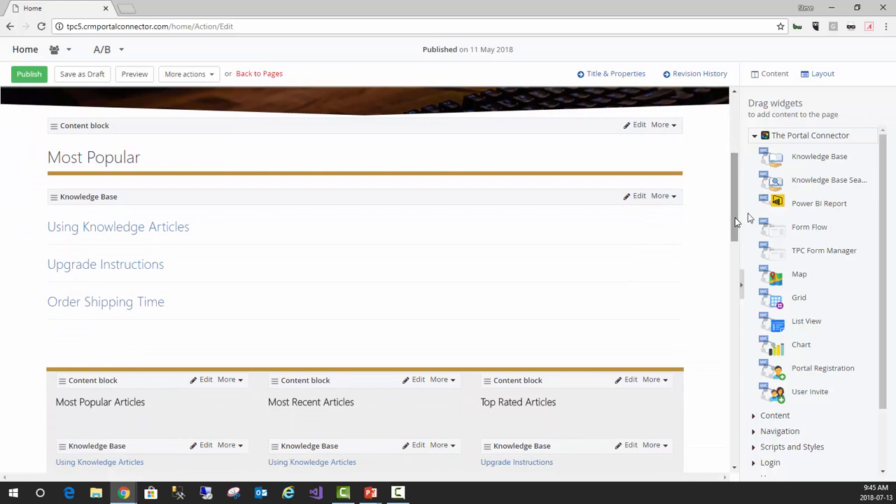
{"action": "left_click_drag", "start_coordinate": [839, 252], "coordinate": [449, 235]}
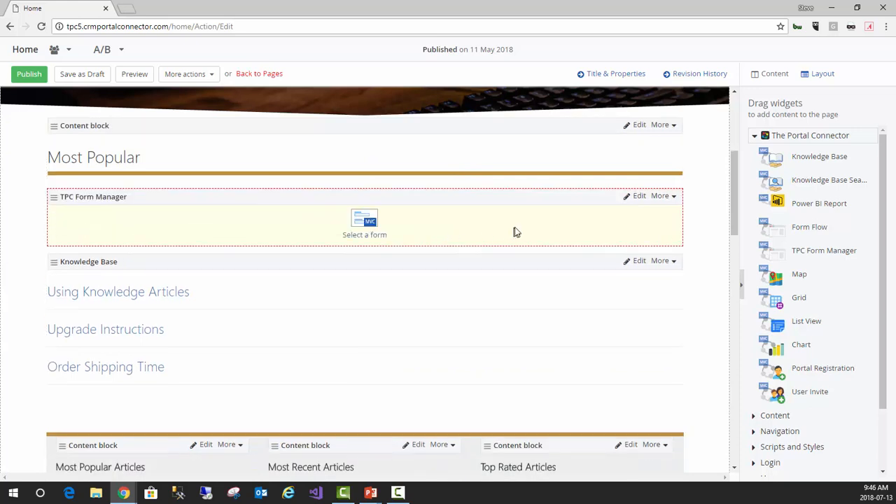
Assign the "Contact - MVC - Quick Add/Edit" form to the TPC Form Manager widget and publish the Home page
{"action": "left_click", "coordinate": [368, 223]}
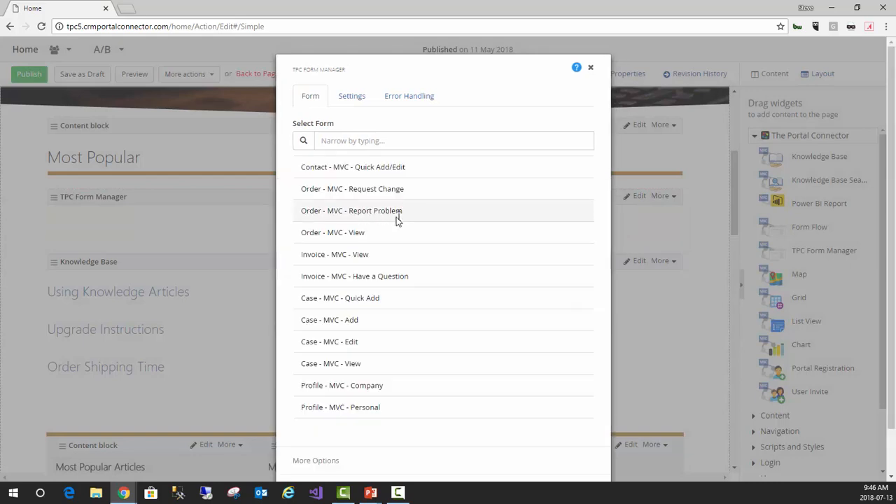
{"action": "scroll", "coordinate": [382, 237], "scroll_direction": "down", "scroll_amount": 1}
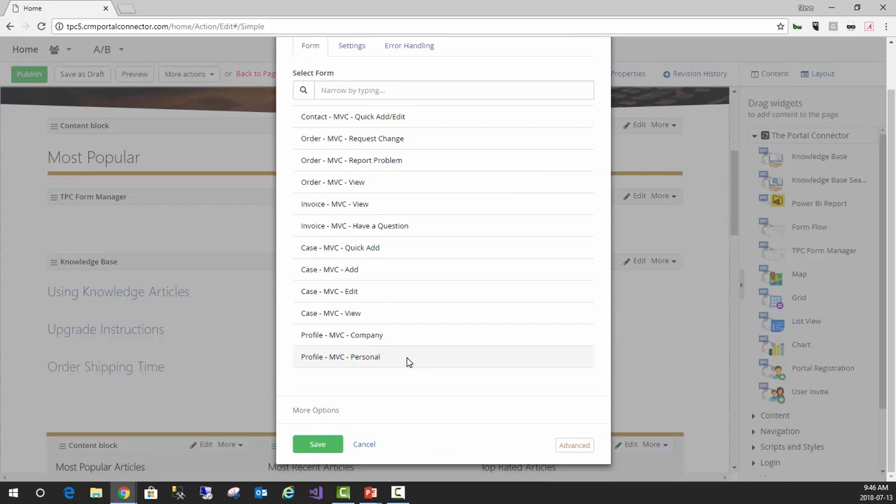
{"action": "scroll", "coordinate": [382, 335], "scroll_direction": "up", "scroll_amount": 1}
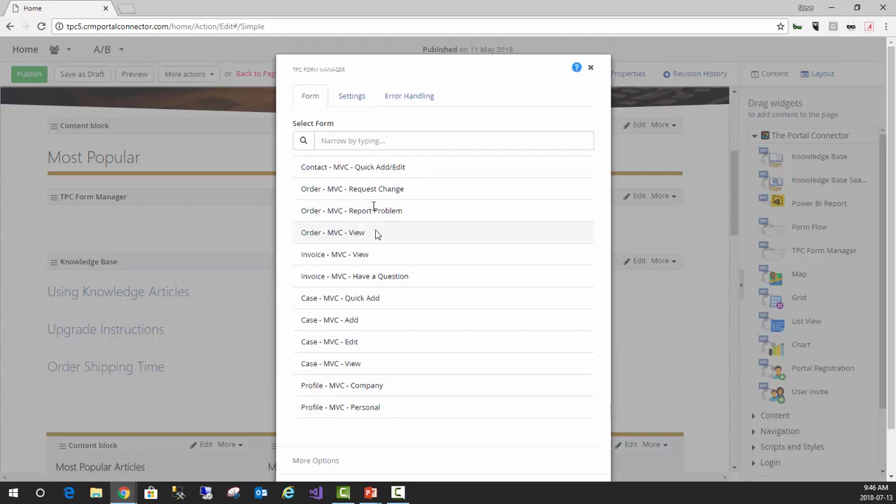
{"action": "left_click", "coordinate": [364, 168]}
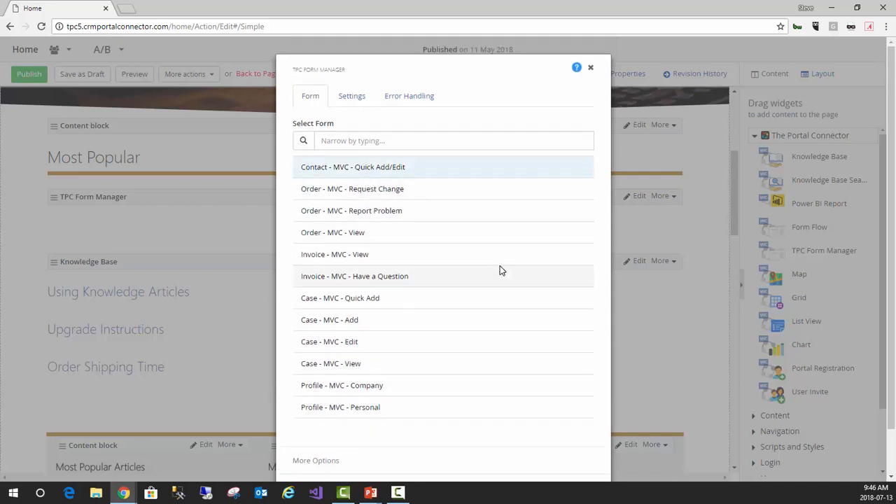
{"action": "scroll", "coordinate": [498, 266], "scroll_direction": "down", "scroll_amount": 1}
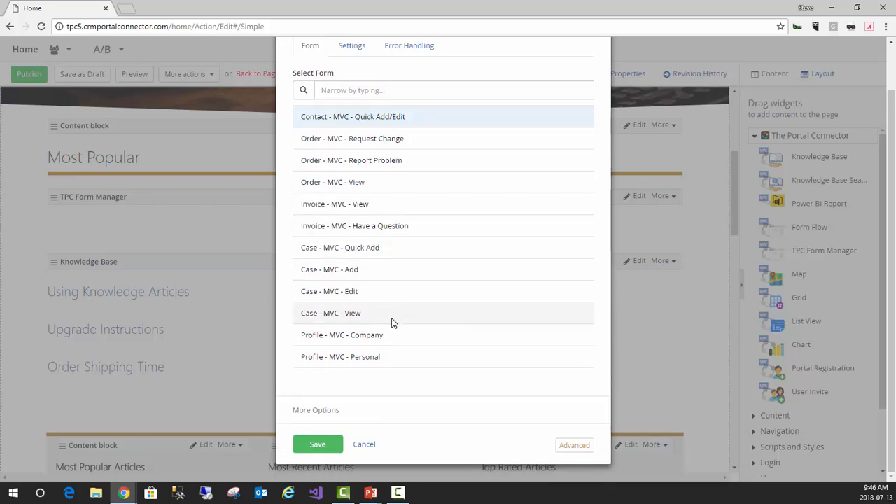
{"action": "left_click", "coordinate": [319, 445]}
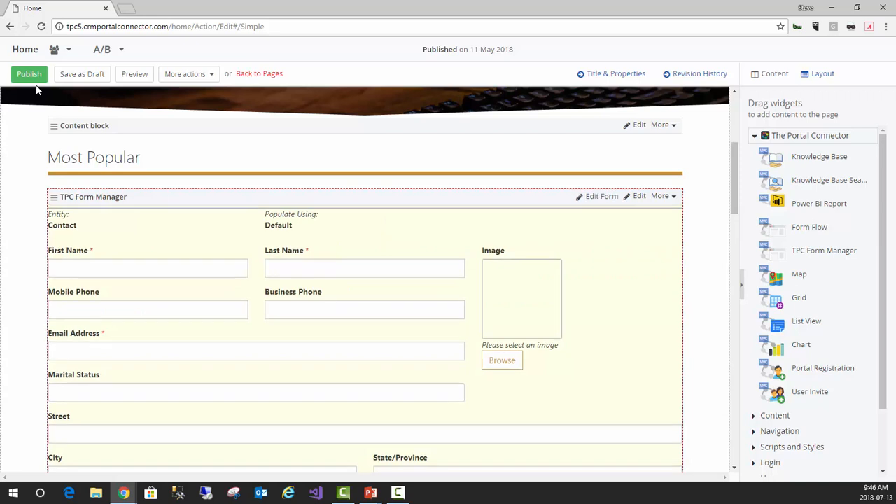
{"action": "left_click", "coordinate": [27, 75]}
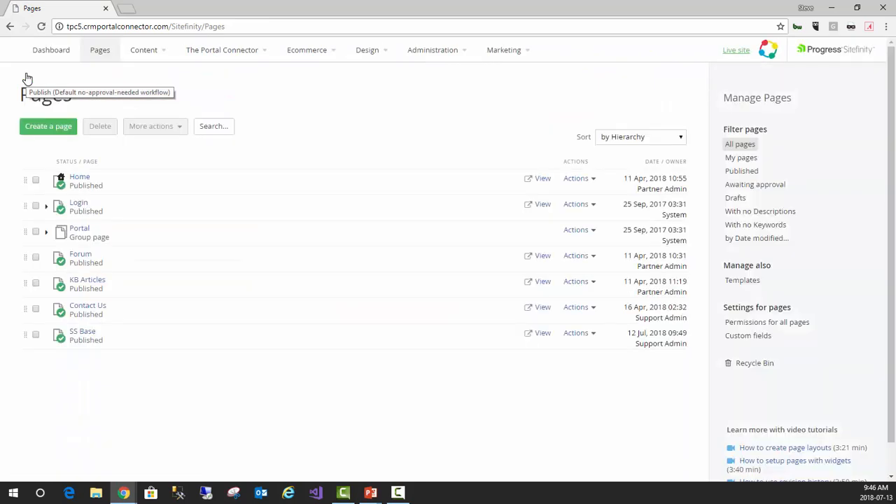
Open the Portal Connector Migrations tool on the tpc5 site and select only the Home page for migration
{"action": "mouse_move", "coordinate": [425, 56]}
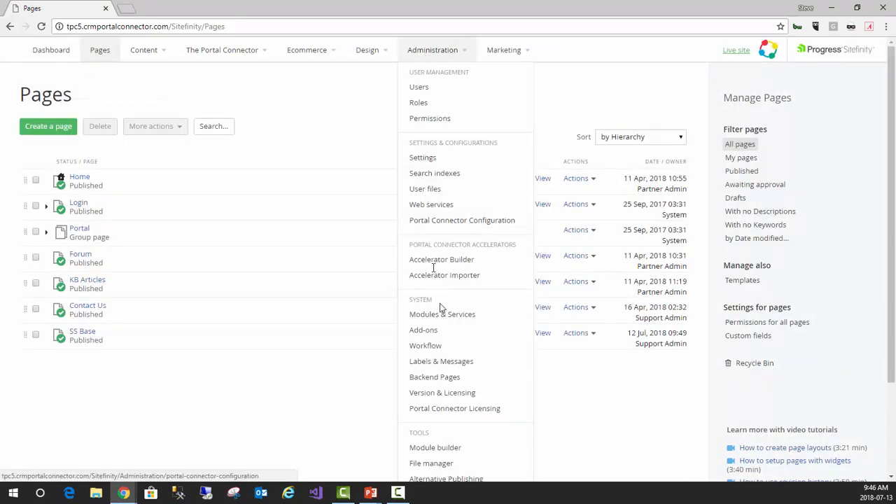
{"action": "scroll", "coordinate": [441, 308], "scroll_direction": "down", "scroll_amount": 2}
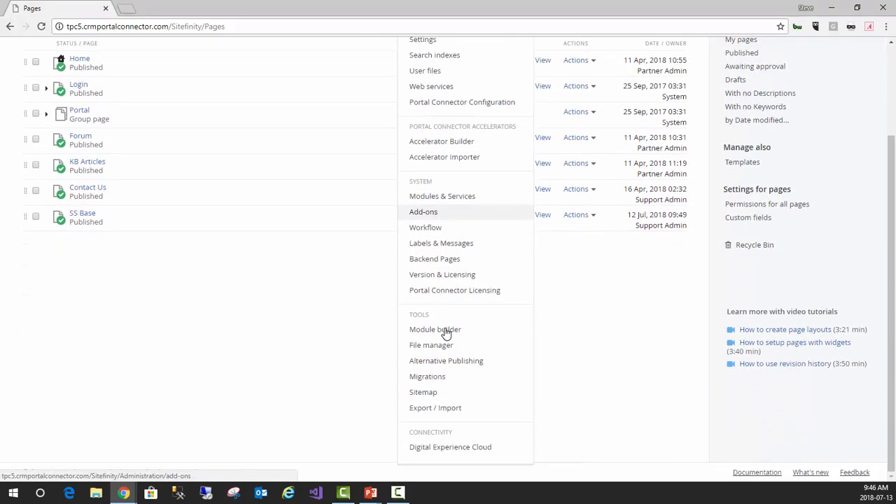
{"action": "left_click", "coordinate": [432, 376]}
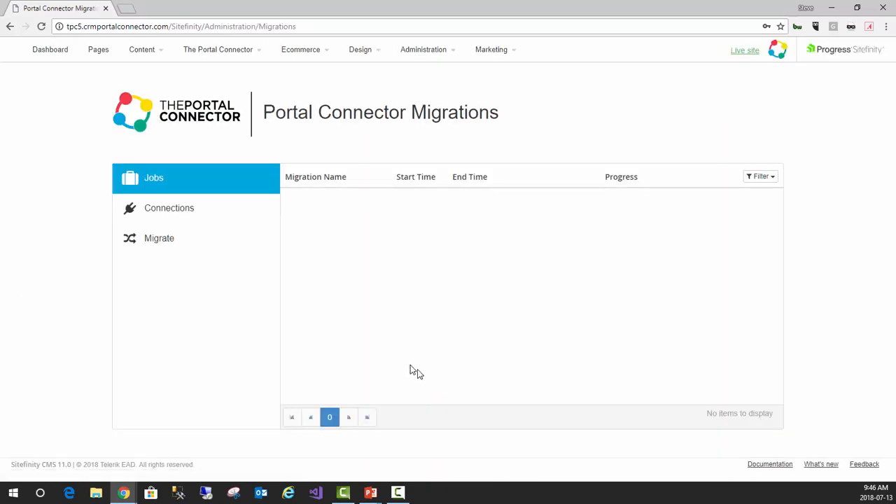
{"action": "left_click", "coordinate": [169, 238]}
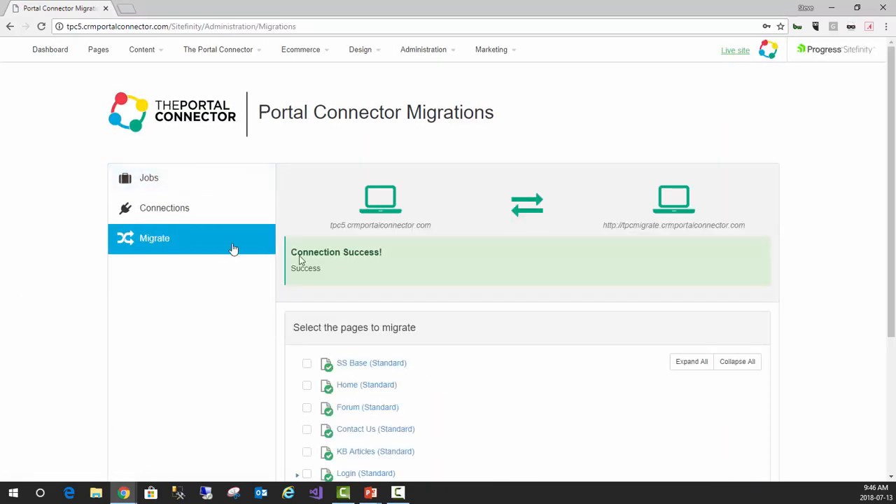
{"action": "scroll", "coordinate": [411, 324], "scroll_direction": "down", "scroll_amount": 2}
{"action": "left_click", "coordinate": [307, 273]}
{"action": "scroll", "coordinate": [621, 357], "scroll_direction": "down", "scroll_amount": 1}
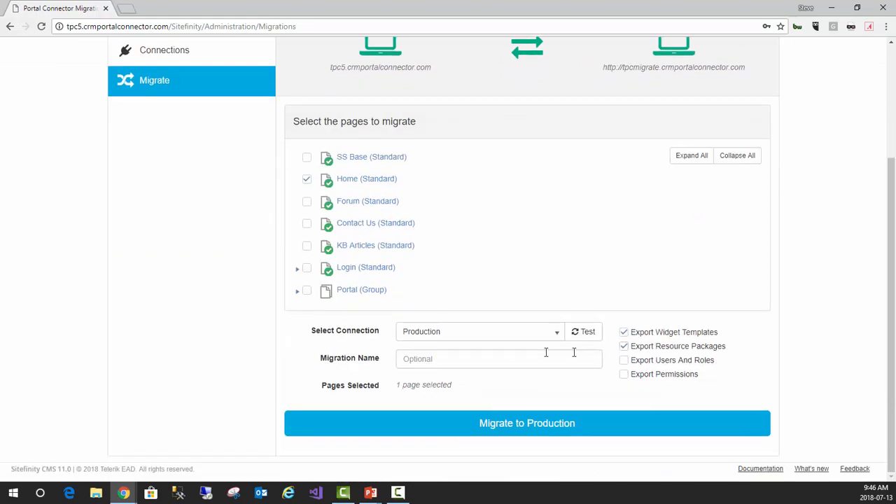
Name the migration "Home Page", start it to Production, and look at the job list's filter options
{"action": "left_click", "coordinate": [513, 355]}
{"action": "type", "text": "Home Page"}
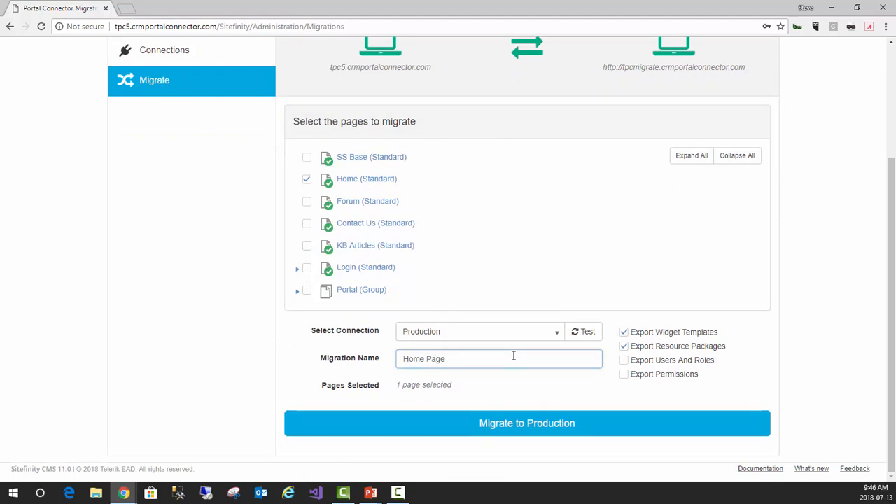
{"action": "left_click", "coordinate": [492, 419]}
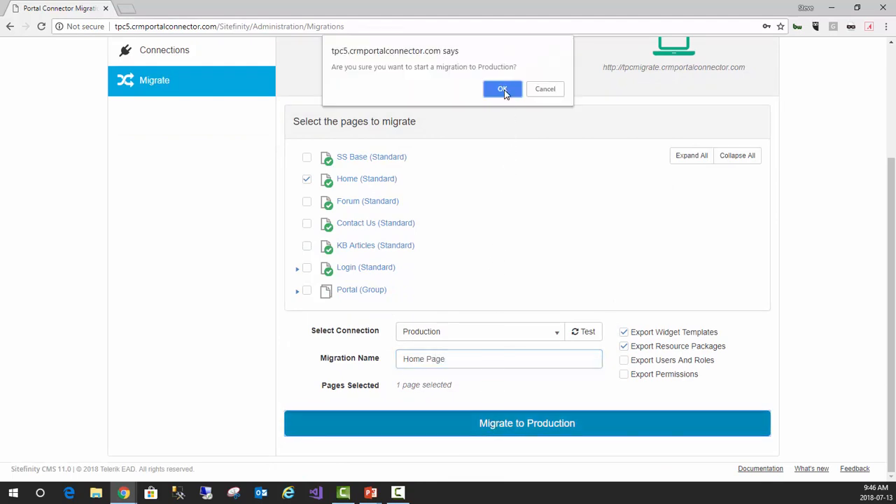
{"action": "left_click", "coordinate": [505, 90]}
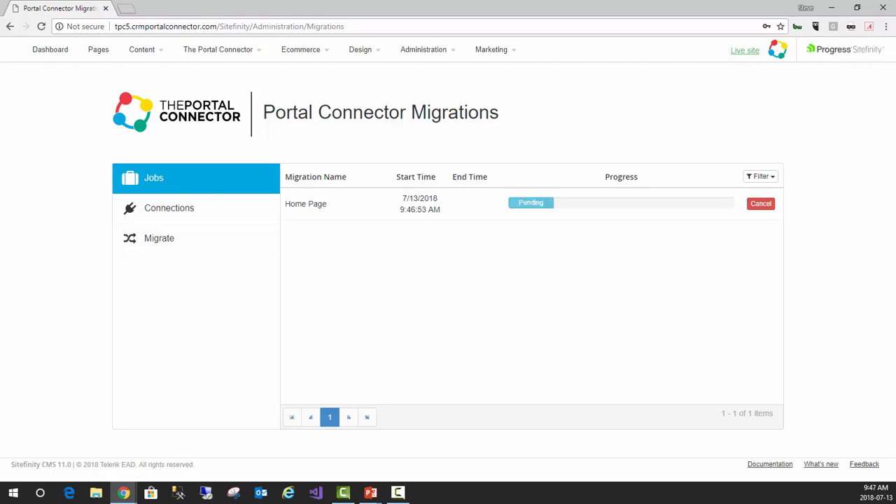
{"action": "left_click", "coordinate": [770, 177]}
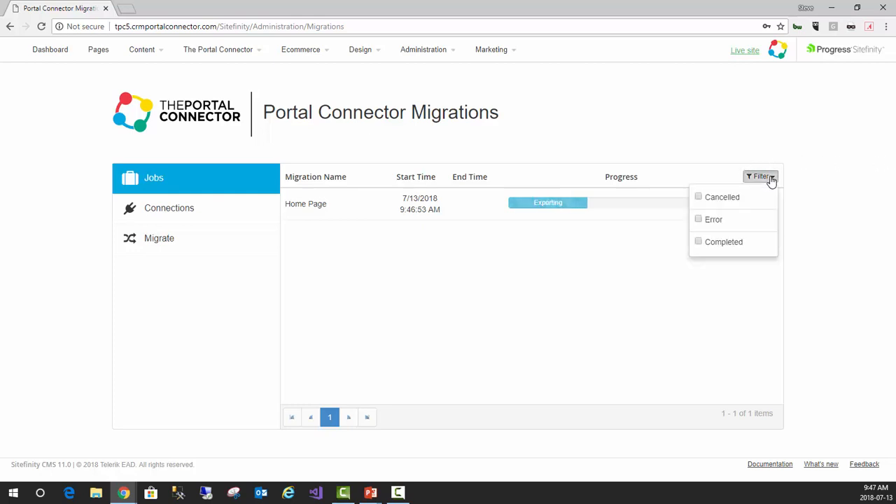
{"action": "left_click", "coordinate": [771, 180]}
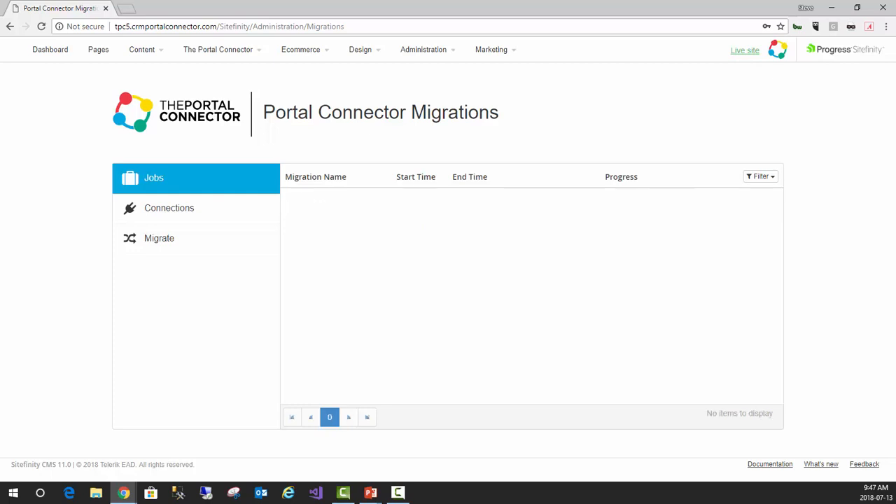
Switch to the public tpcmigrate home page, reload it, and look through it for the newly migrated contact form
{"action": "left_click_drag", "start_coordinate": [895, 118], "coordinate": [424, 115]}
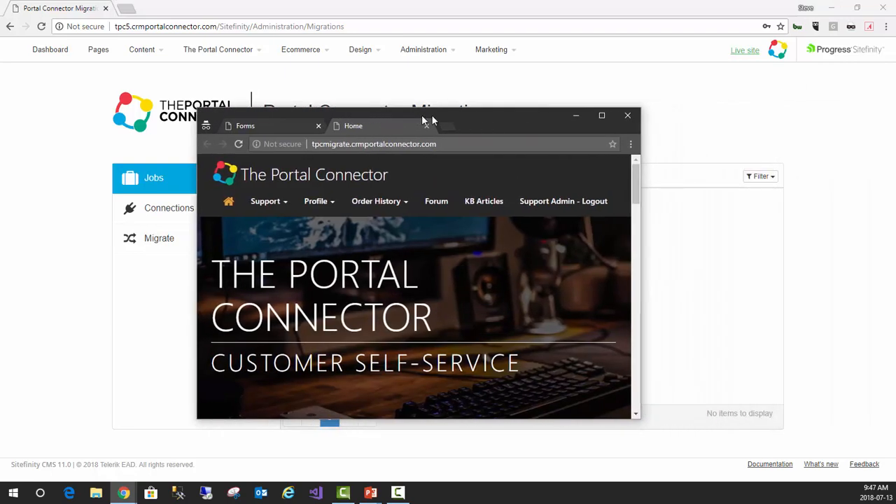
{"action": "double_click", "coordinate": [504, 116]}
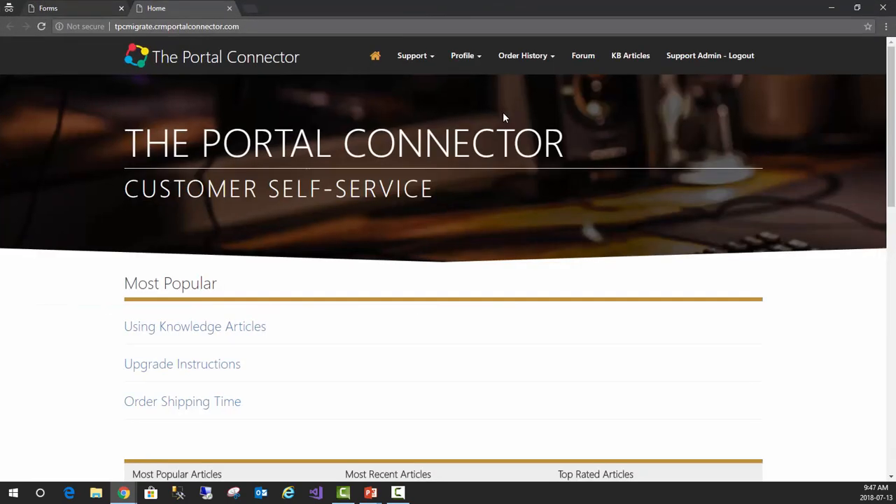
{"action": "left_click", "coordinate": [297, 28]}
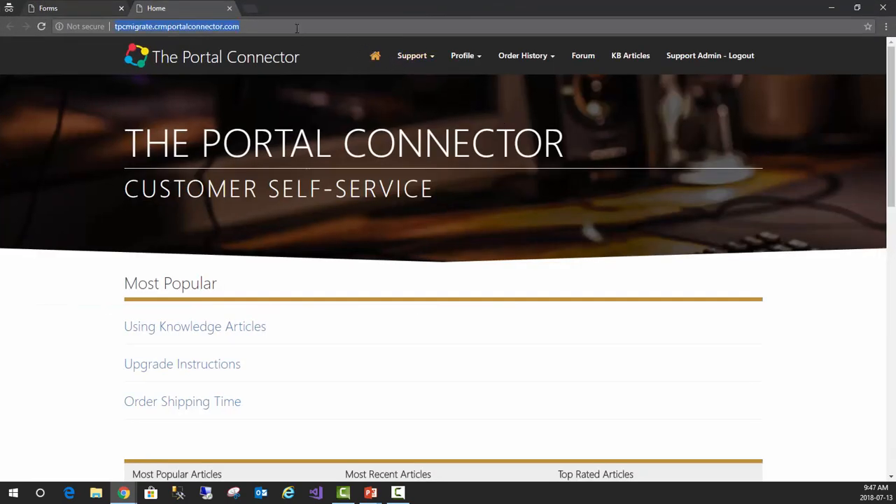
{"action": "key", "text": "Return"}
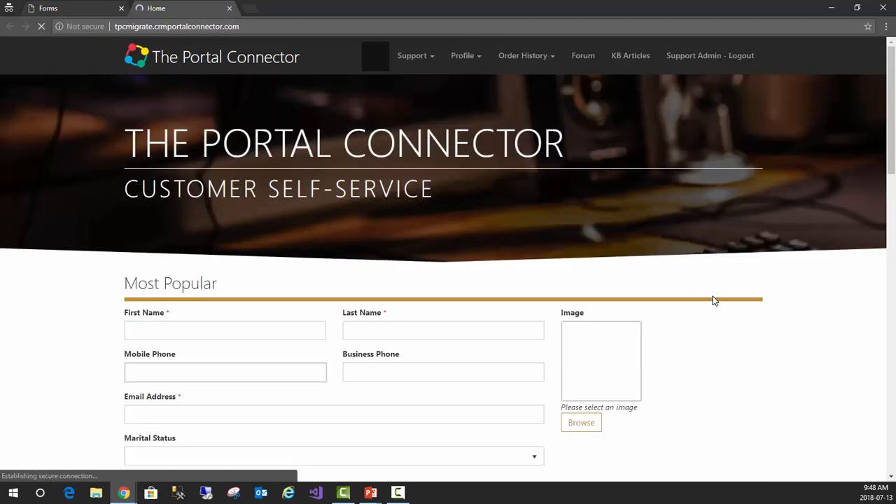
{"action": "scroll", "coordinate": [714, 300], "scroll_direction": "down", "scroll_amount": 8}
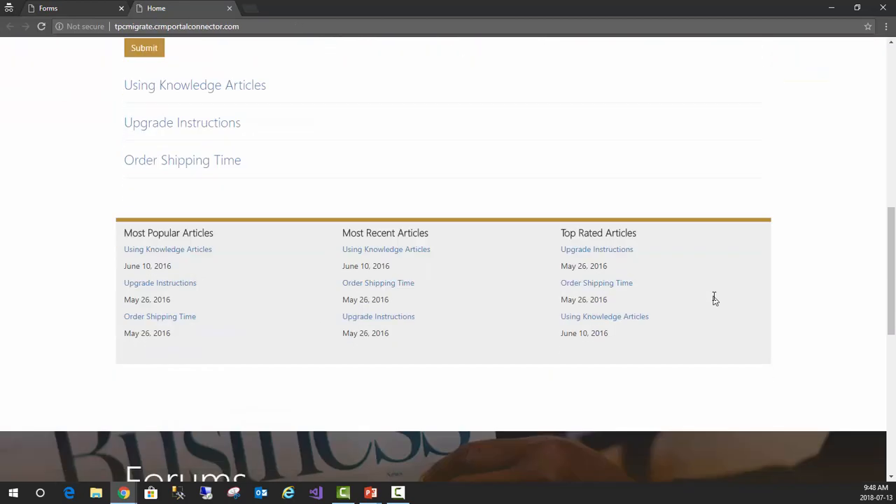
{"action": "scroll", "coordinate": [715, 300], "scroll_direction": "up", "scroll_amount": 8}
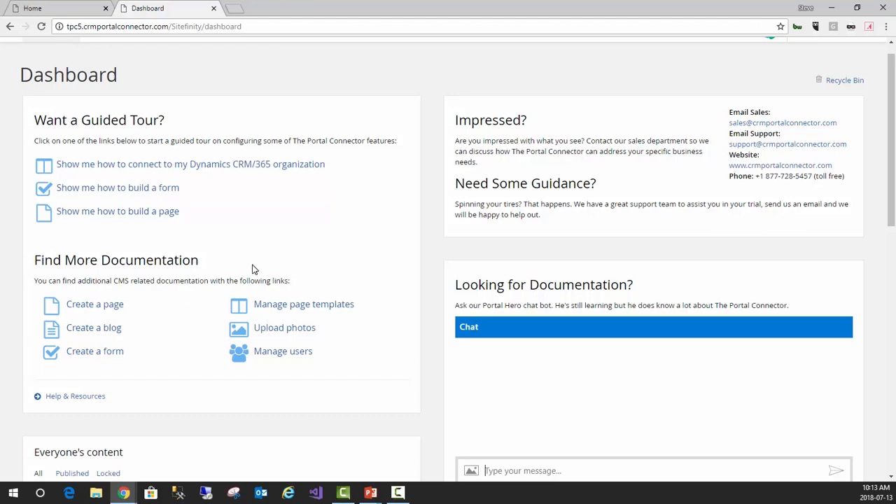
Open the tpc5 Pages list and start creating a top-level page named "FormFlow"
{"action": "scroll", "coordinate": [253, 269], "scroll_direction": "up", "scroll_amount": 1}
{"action": "scroll", "coordinate": [253, 269], "scroll_direction": "down", "scroll_amount": 1}
{"action": "scroll", "coordinate": [178, 103], "scroll_direction": "up", "scroll_amount": 1}
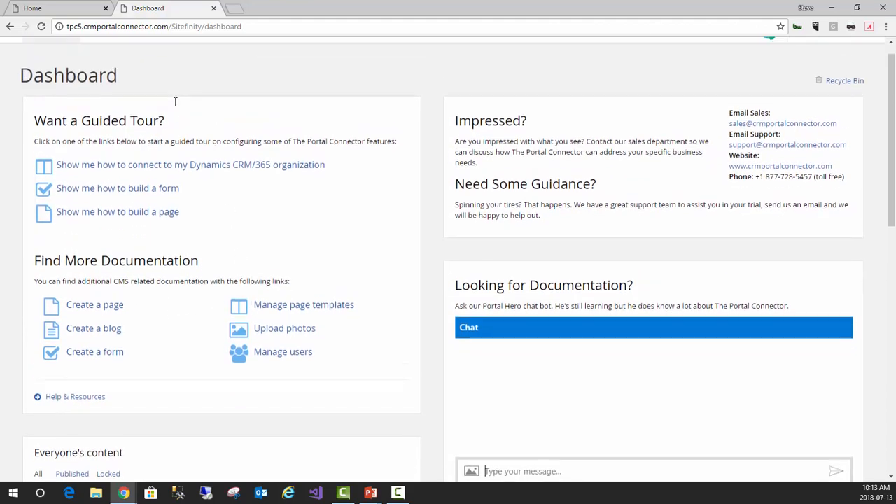
{"action": "left_click", "coordinate": [97, 51]}
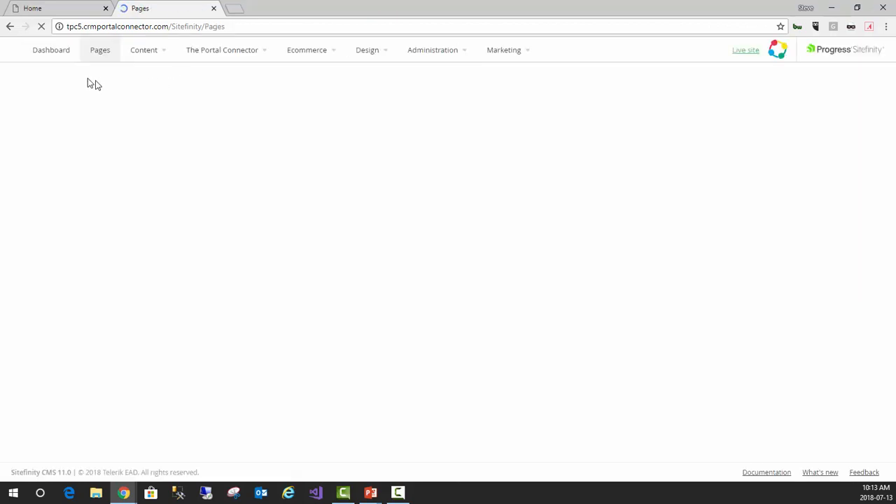
{"action": "left_click", "coordinate": [53, 130]}
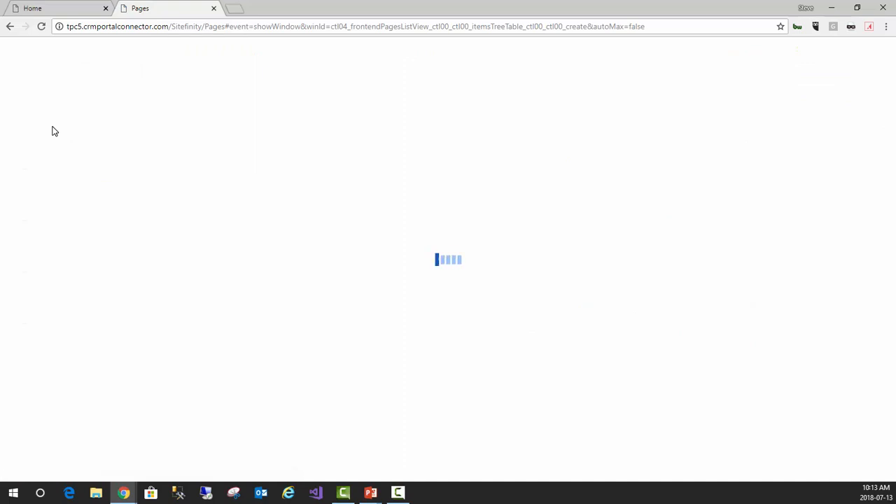
{"action": "type", "text": "F"}
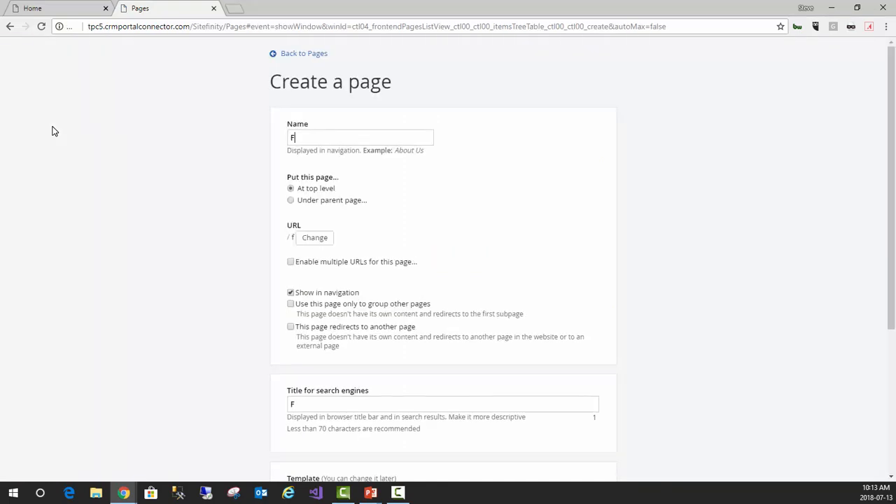
{"action": "type", "text": "ormFlow"}
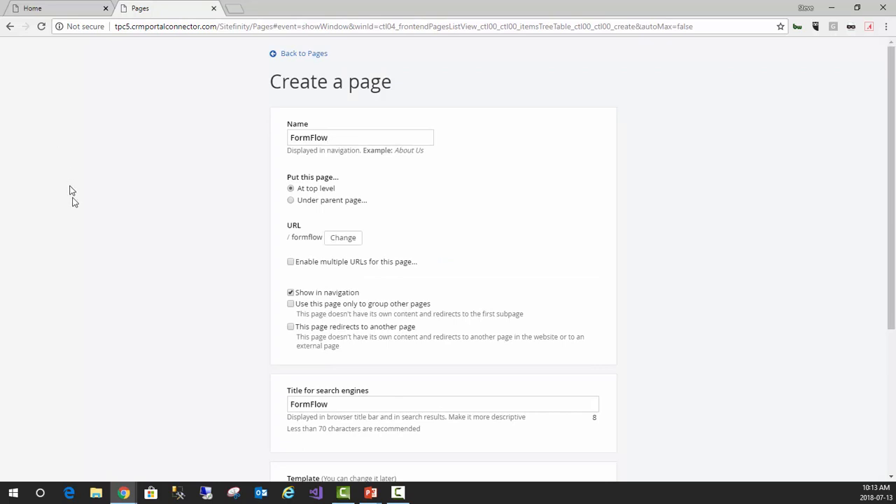
Apply the "Self Service - Inner" template to the FormFlow page and create it, continuing to its content editor
{"action": "scroll", "coordinate": [81, 244], "scroll_direction": "down", "scroll_amount": 1}
{"action": "scroll", "coordinate": [82, 244], "scroll_direction": "down", "scroll_amount": 1}
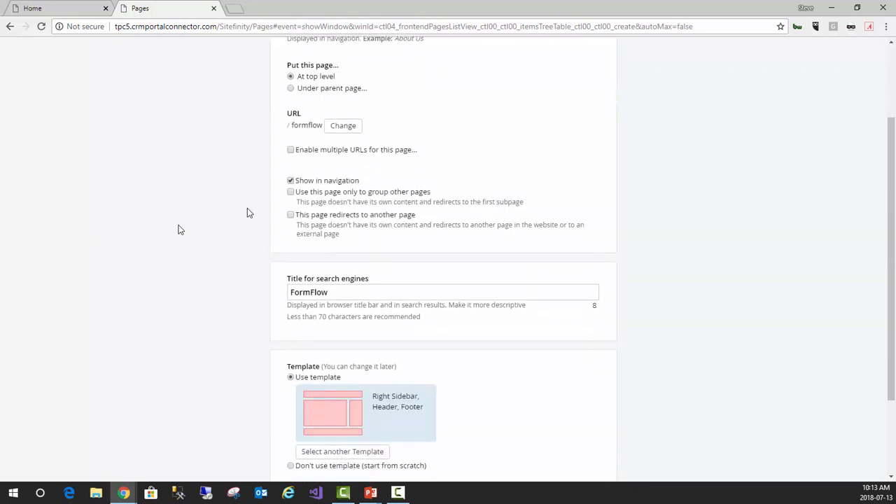
{"action": "scroll", "coordinate": [471, 347], "scroll_direction": "down", "scroll_amount": 1}
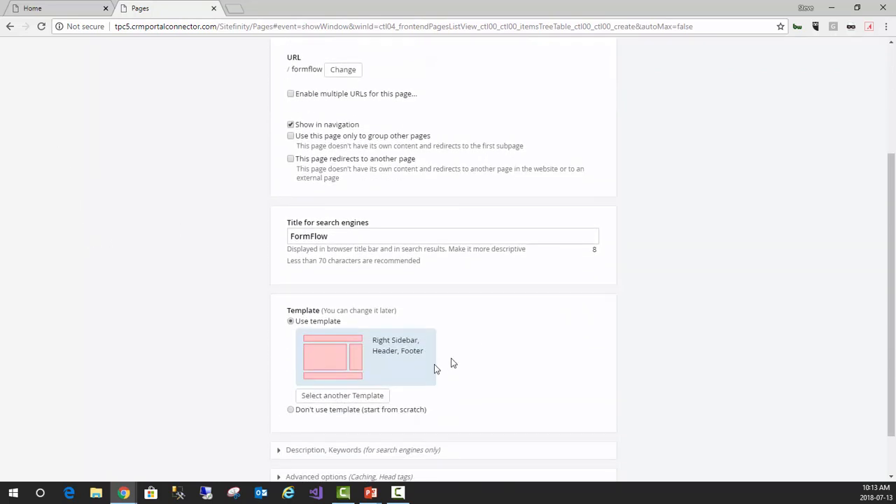
{"action": "left_click", "coordinate": [334, 399]}
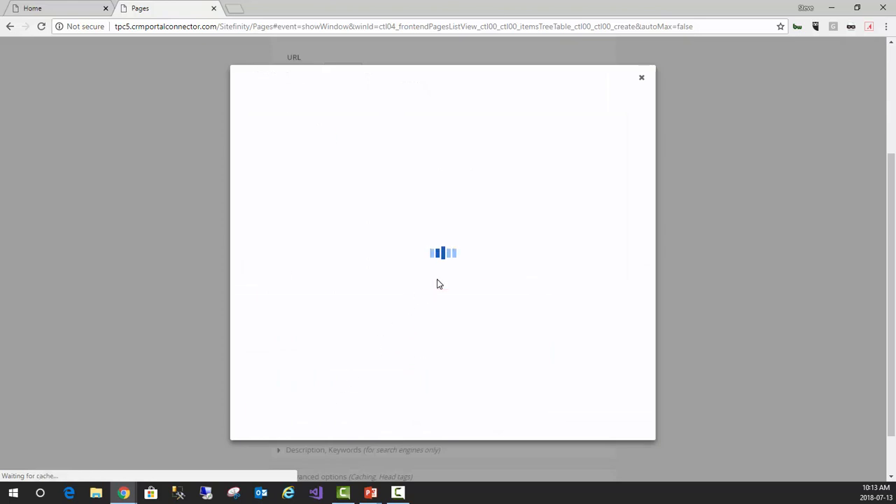
{"action": "scroll", "coordinate": [504, 245], "scroll_direction": "up", "scroll_amount": 1}
{"action": "scroll", "coordinate": [505, 247], "scroll_direction": "up", "scroll_amount": 5}
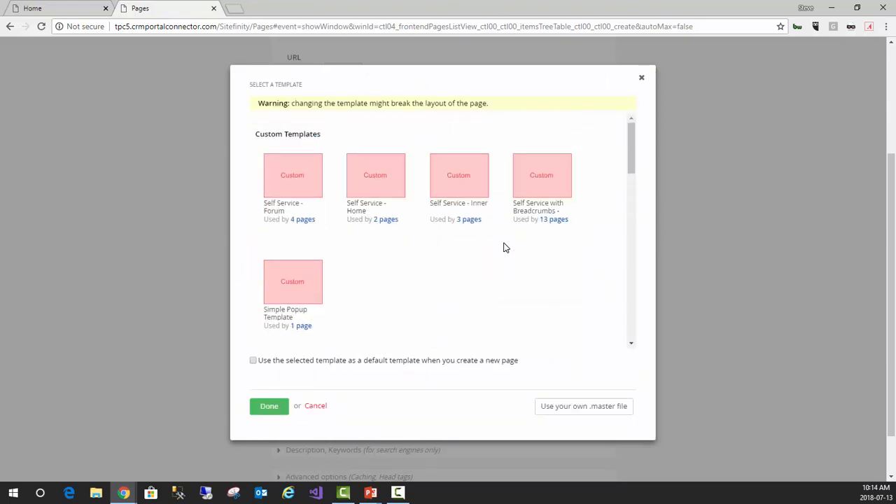
{"action": "scroll", "coordinate": [505, 247], "scroll_direction": "down", "scroll_amount": 1}
{"action": "scroll", "coordinate": [506, 248], "scroll_direction": "up", "scroll_amount": 1}
{"action": "left_click", "coordinate": [465, 185]}
{"action": "left_click", "coordinate": [260, 412]}
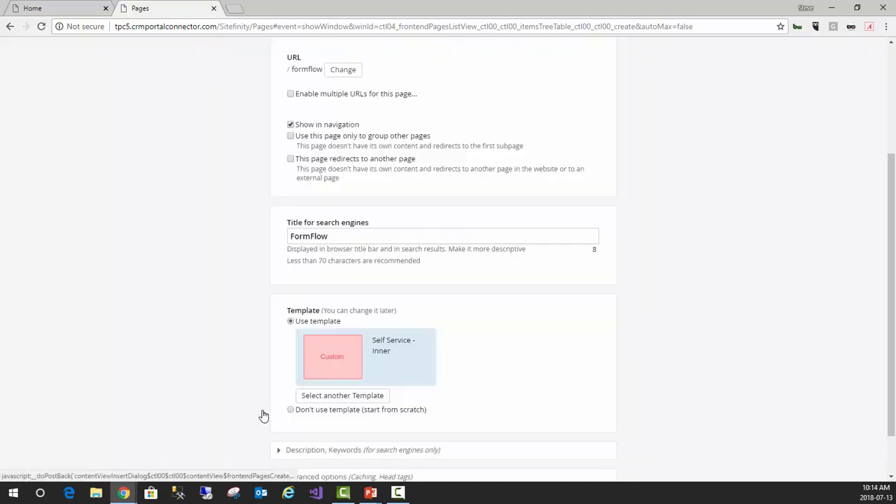
{"action": "scroll", "coordinate": [262, 414], "scroll_direction": "down", "scroll_amount": 1}
{"action": "left_click", "coordinate": [294, 448]}
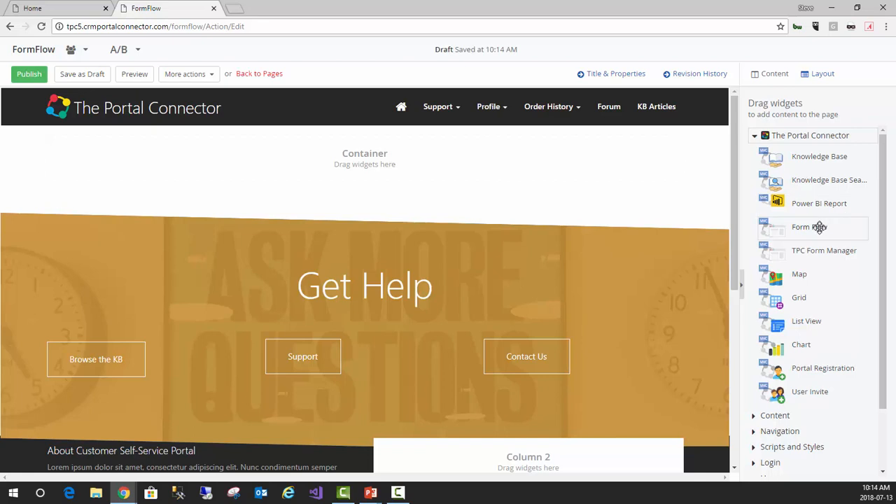
Add a Form Flow widget to the page's empty container and open its flow designer
{"action": "left_click_drag", "start_coordinate": [811, 228], "coordinate": [442, 205]}
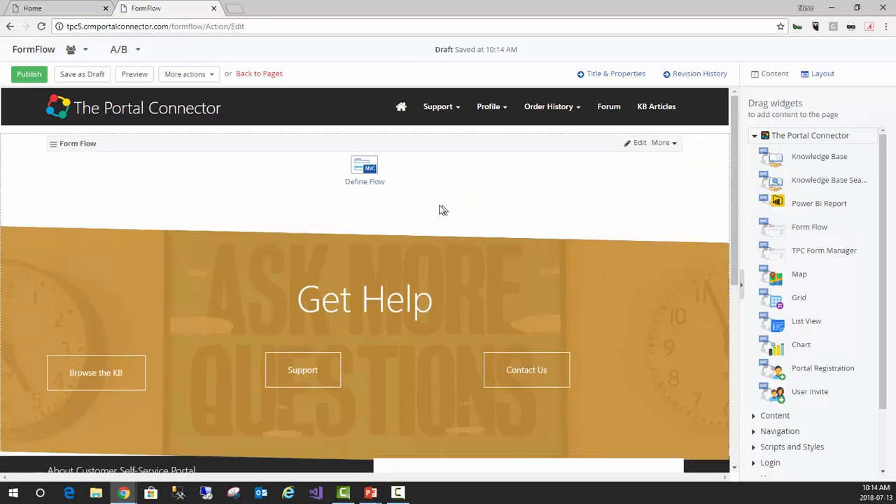
{"action": "left_click", "coordinate": [362, 182]}
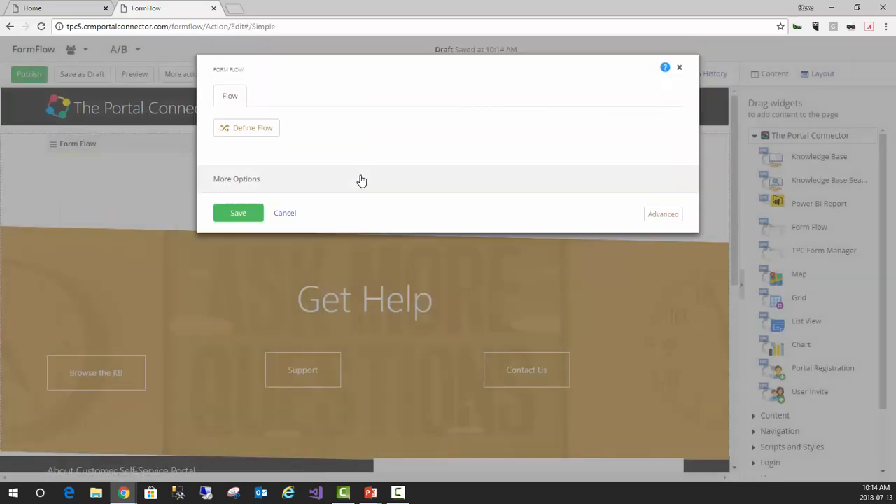
{"action": "left_click", "coordinate": [252, 131]}
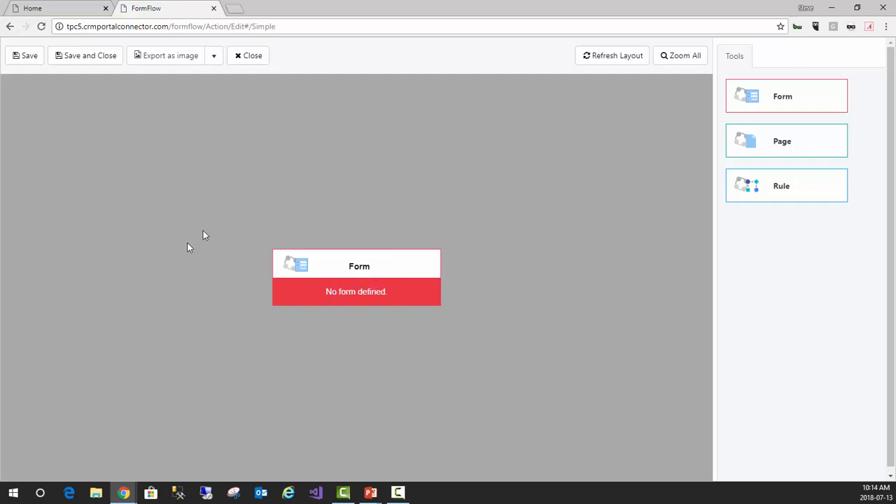
Reposition the starting form node on the canvas and assign it the "FormFlow 1 - Contact" form
{"action": "left_click_drag", "start_coordinate": [321, 269], "coordinate": [166, 240]}
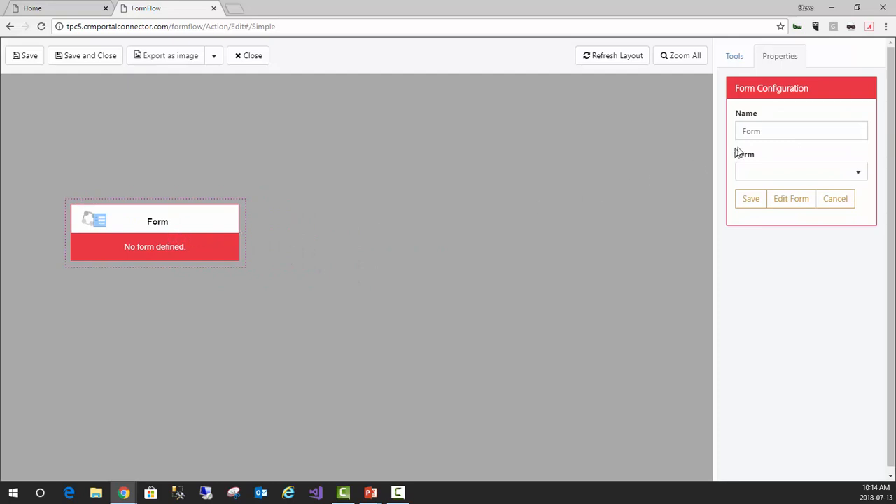
{"action": "left_click", "coordinate": [862, 176]}
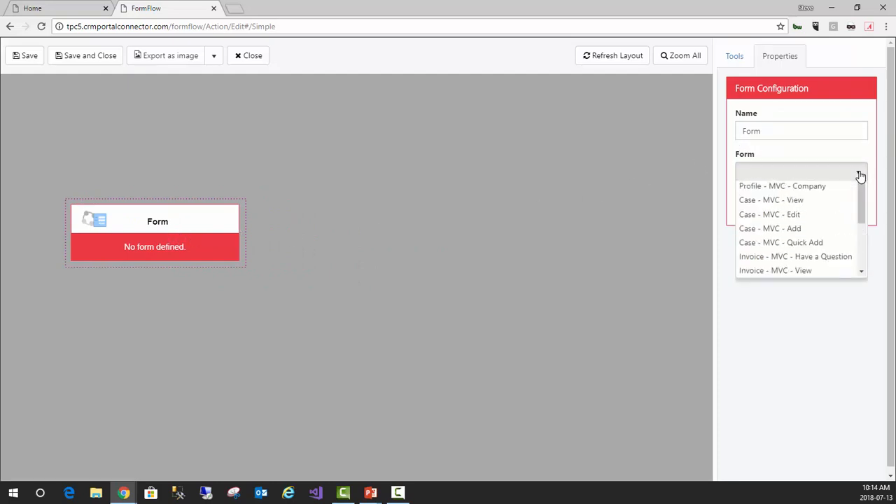
{"action": "left_click_drag", "start_coordinate": [862, 204], "coordinate": [862, 260]}
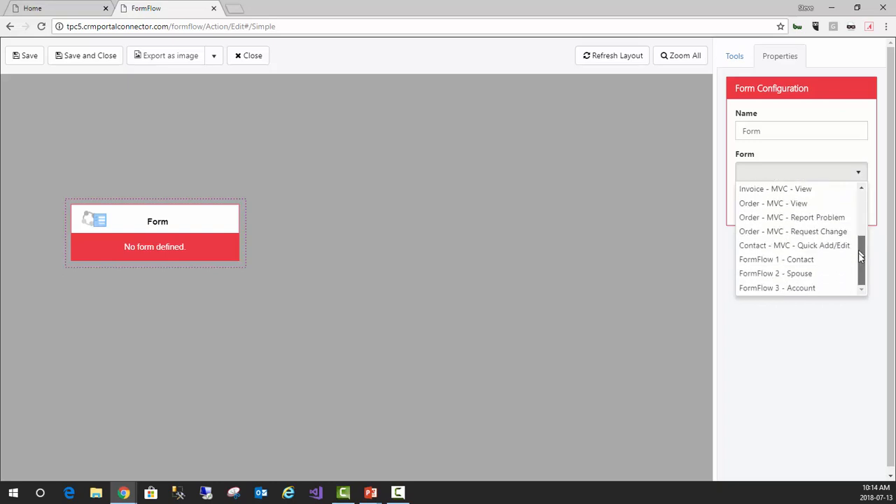
{"action": "left_click", "coordinate": [809, 261]}
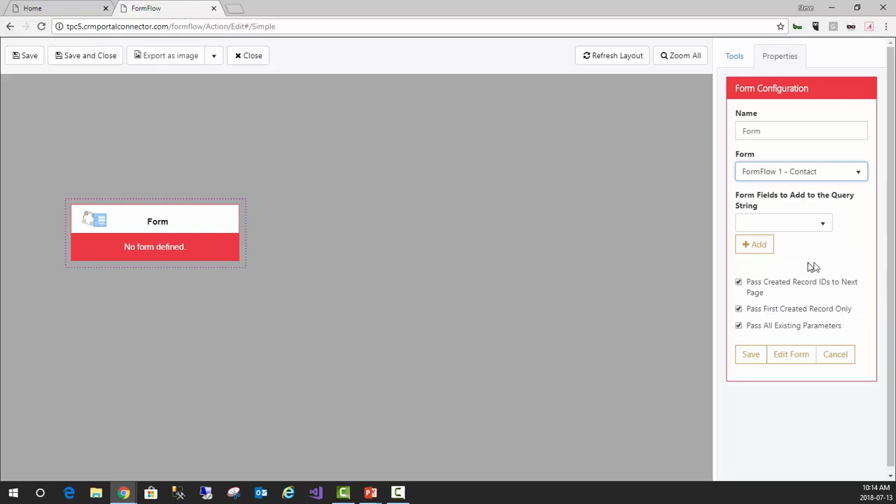
Check the form fields available for the query string, then name the starting form node "Contact Info" and save its configuration
{"action": "left_click", "coordinate": [825, 225]}
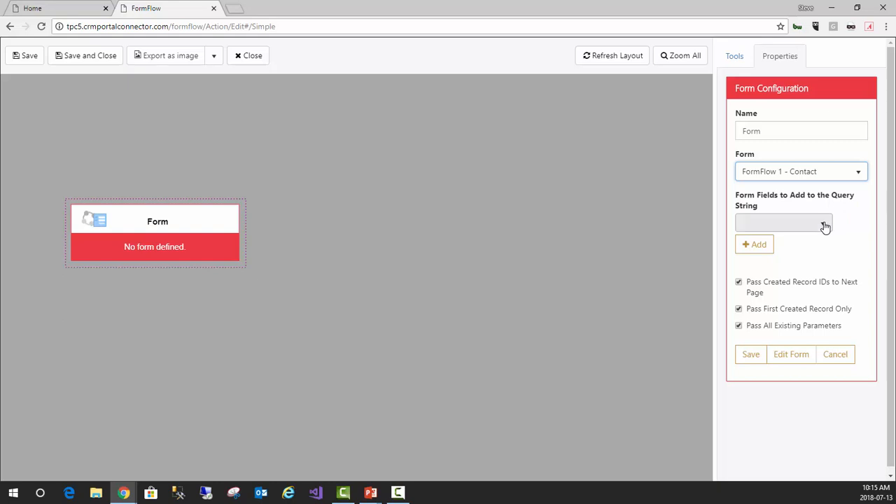
{"action": "left_click", "coordinate": [825, 226]}
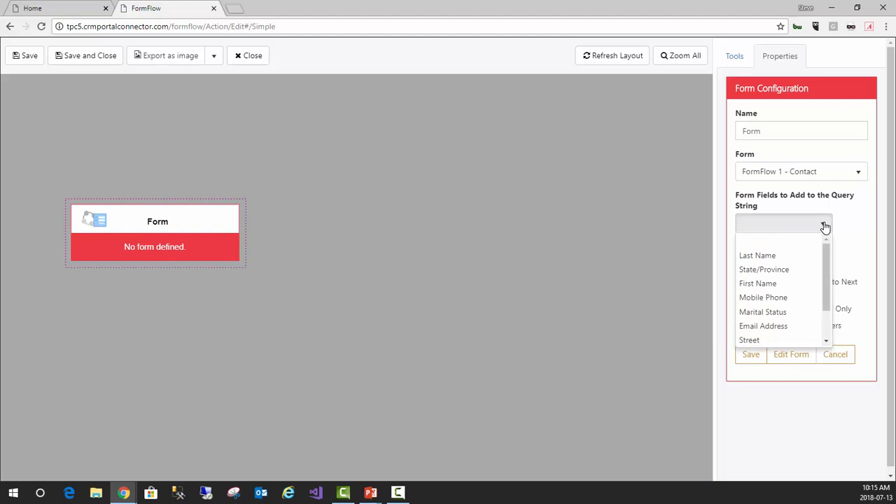
{"action": "left_click", "coordinate": [825, 226]}
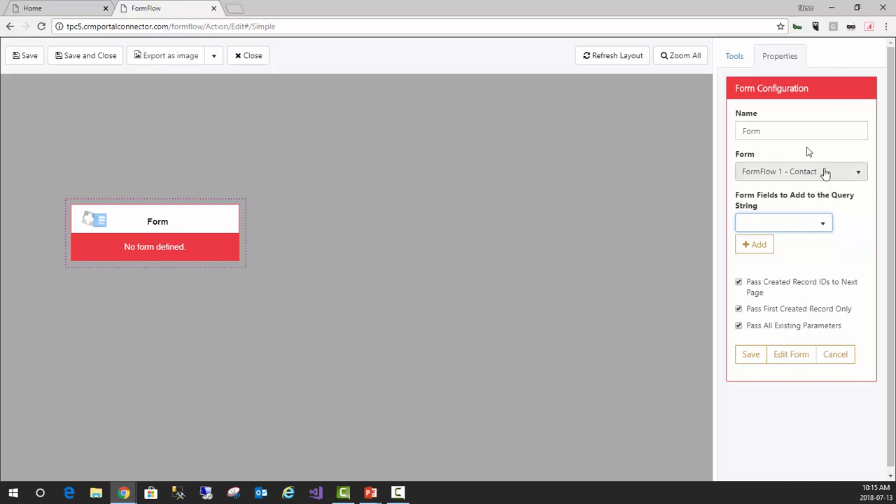
{"action": "double_click", "coordinate": [785, 132]}
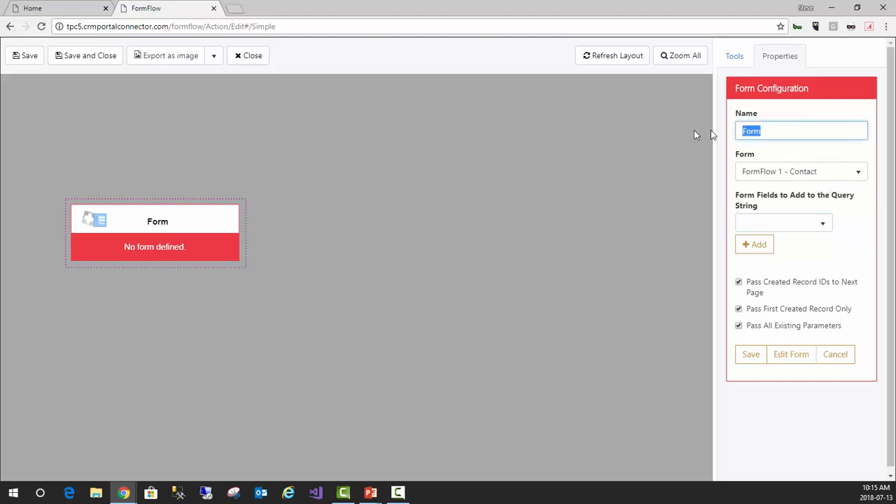
{"action": "type", "text": "Con"}
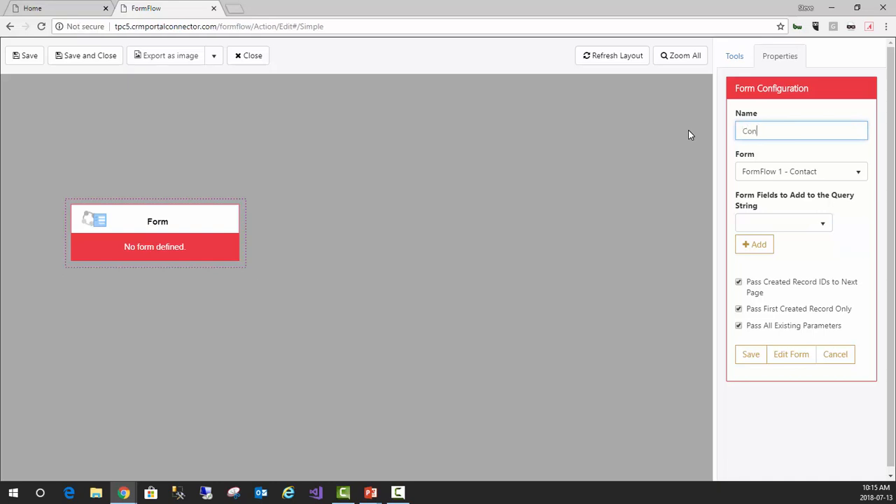
{"action": "type", "text": "tact Info"}
{"action": "left_click", "coordinate": [755, 356]}
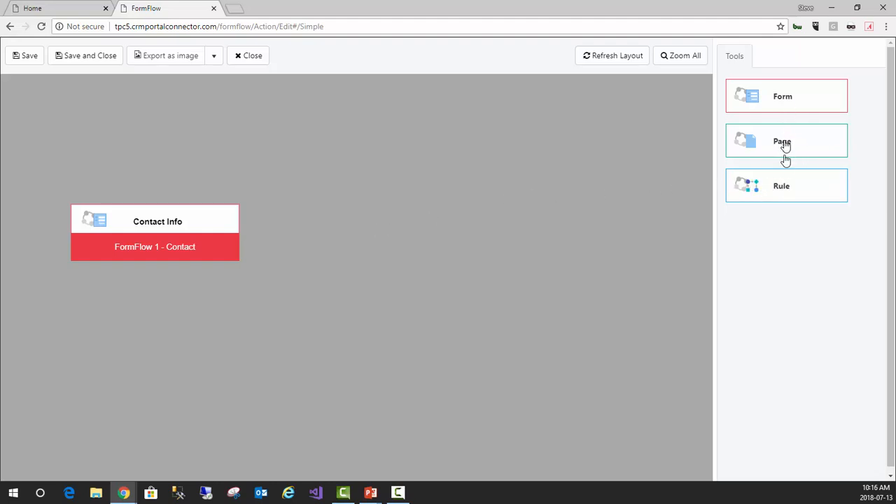
Add a rule after the Contact Info form and name it "Has Spouse?"
{"action": "left_click_drag", "start_coordinate": [807, 193], "coordinate": [211, 248]}
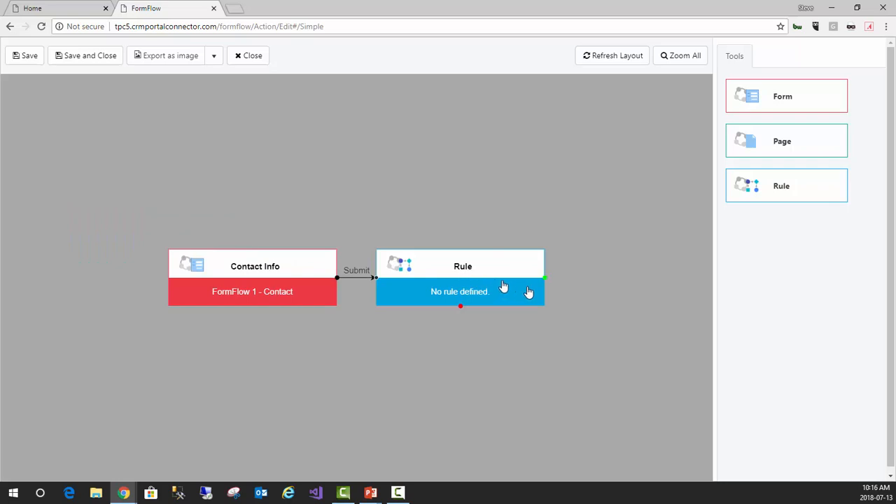
{"action": "left_click", "coordinate": [472, 278]}
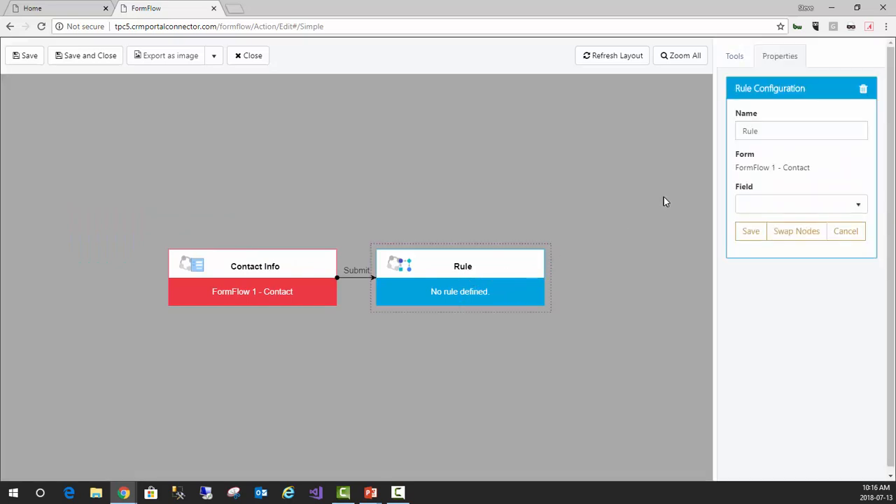
{"action": "double_click", "coordinate": [758, 130]}
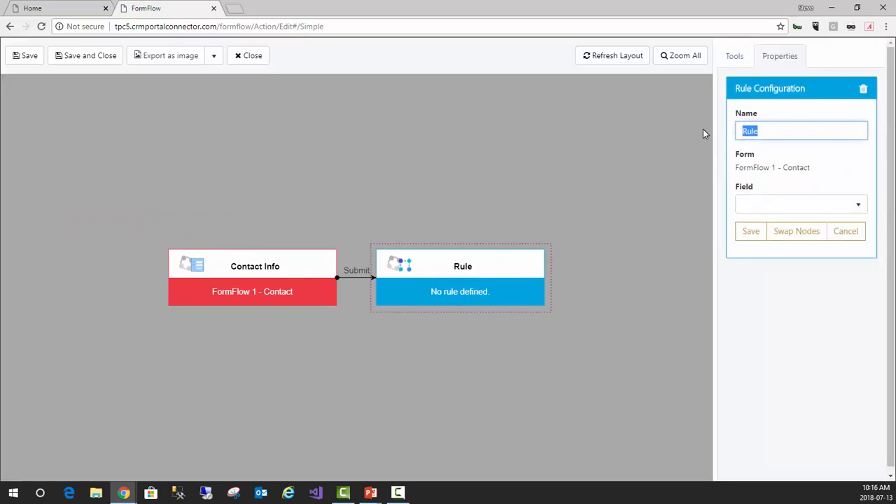
{"action": "type", "text": "I"}
{"action": "type", "text": "Has Spo"}
{"action": "type", "text": "use"}
{"action": "type", "text": "?"}
Set the "Has Spouse?" rule's condition to Marital Status Equals Married and save the rule
{"action": "left_click", "coordinate": [850, 208]}
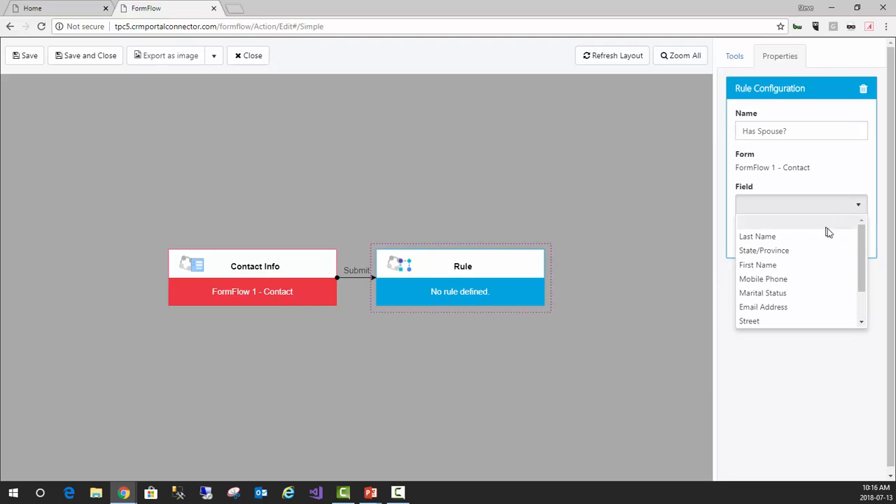
{"action": "left_click_drag", "start_coordinate": [862, 242], "coordinate": [860, 266]}
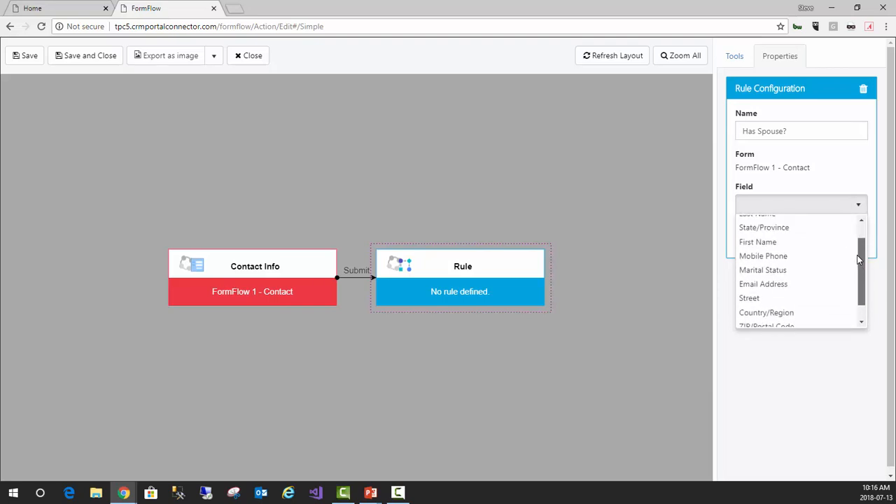
{"action": "left_click", "coordinate": [776, 272]}
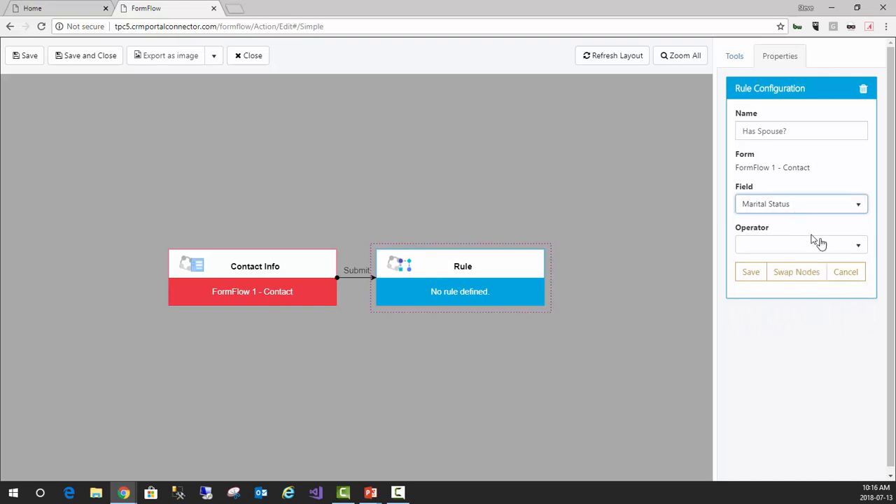
{"action": "left_click", "coordinate": [851, 247]}
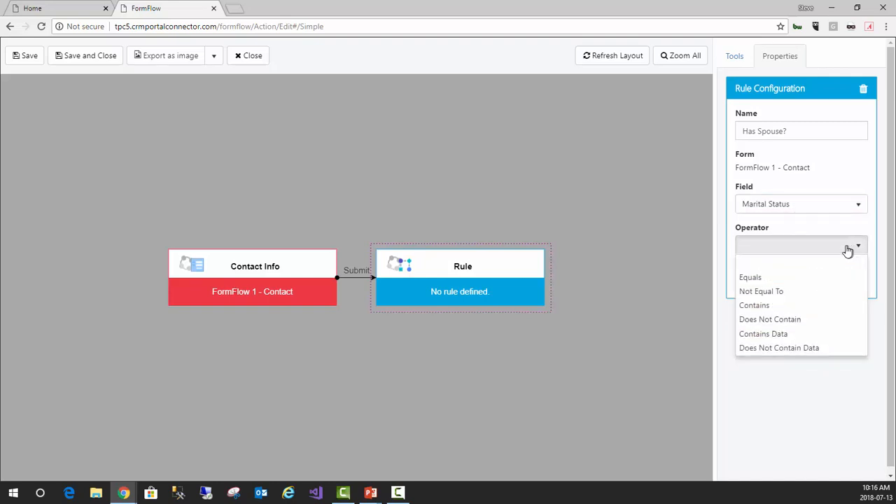
{"action": "left_click", "coordinate": [757, 278]}
{"action": "left_click", "coordinate": [763, 285]}
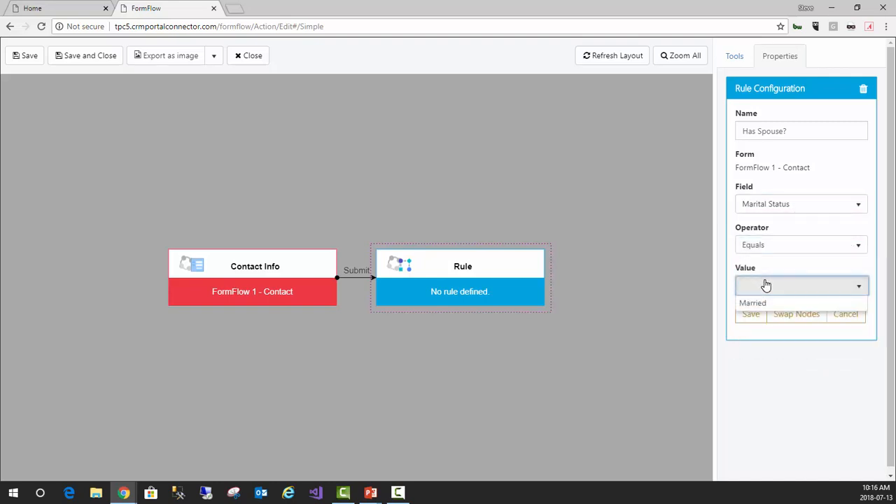
{"action": "left_click", "coordinate": [758, 349]}
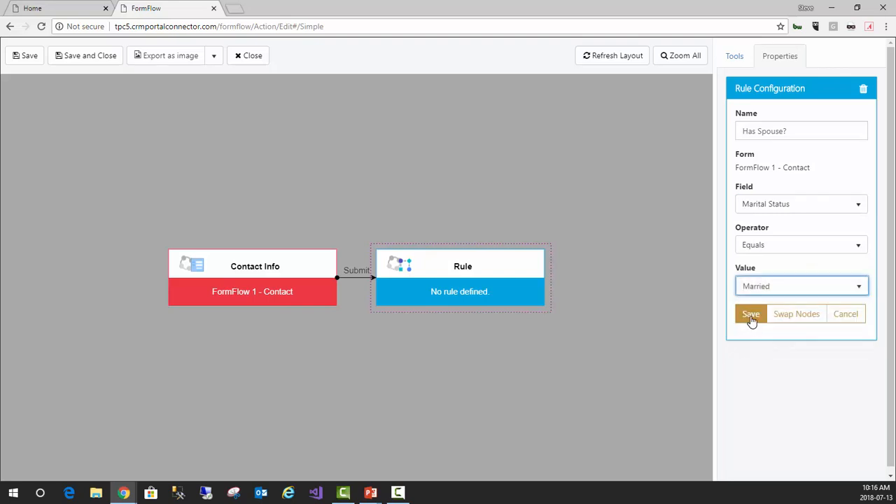
{"action": "left_click", "coordinate": [751, 316]}
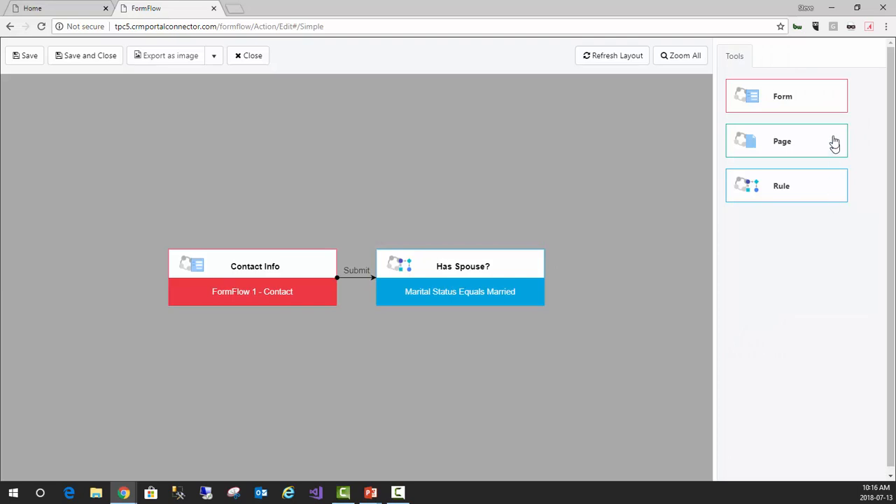
Add a form to the True branch of the "Has Spouse?" rule and assign it "FormFlow 2 - Spouse"
{"action": "mouse_move", "coordinate": [544, 282]}
{"action": "left_click_drag", "start_coordinate": [812, 100], "coordinate": [506, 288]}
{"action": "left_click", "coordinate": [554, 288]}
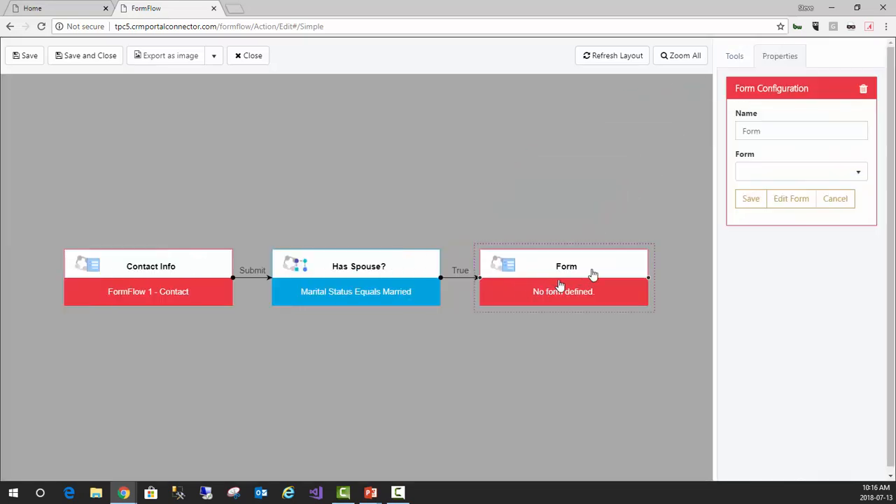
{"action": "left_click", "coordinate": [780, 171]}
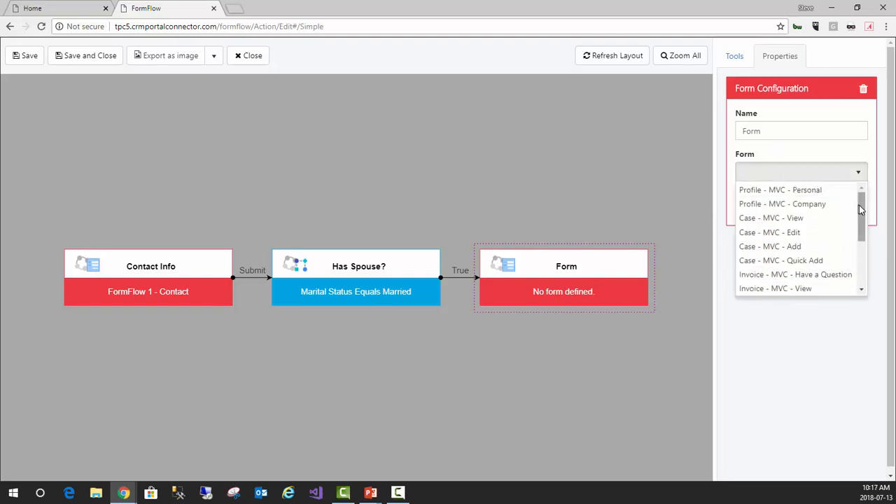
{"action": "left_click_drag", "start_coordinate": [861, 214], "coordinate": [862, 244]}
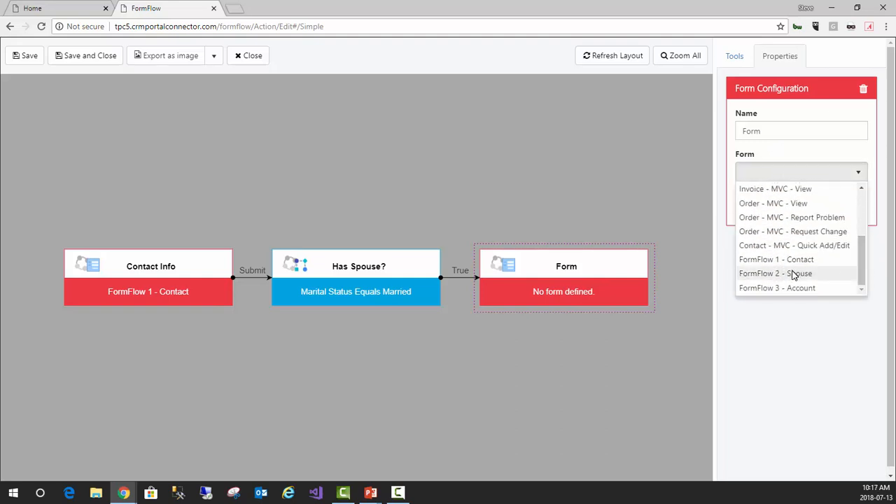
{"action": "left_click", "coordinate": [795, 275]}
Name the True-branch form "Spouse Info", enable its previous button, and save its configuration
{"action": "double_click", "coordinate": [780, 131]}
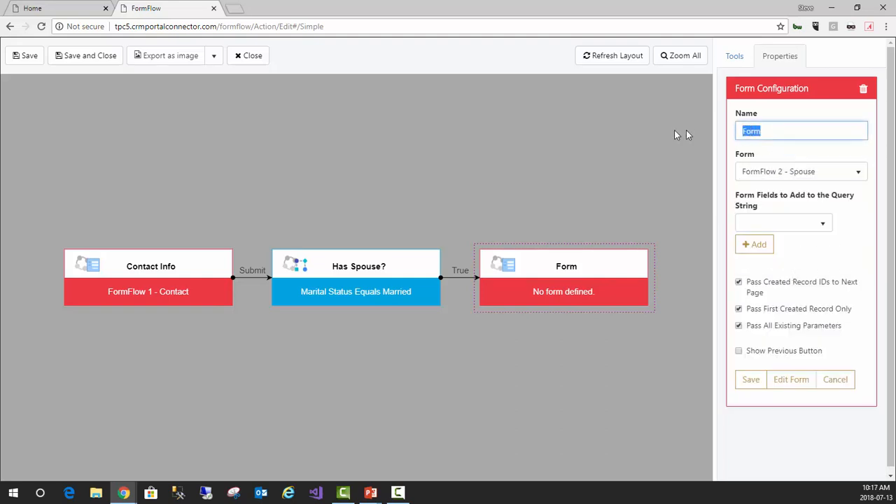
{"action": "type", "text": "Spouse Info"}
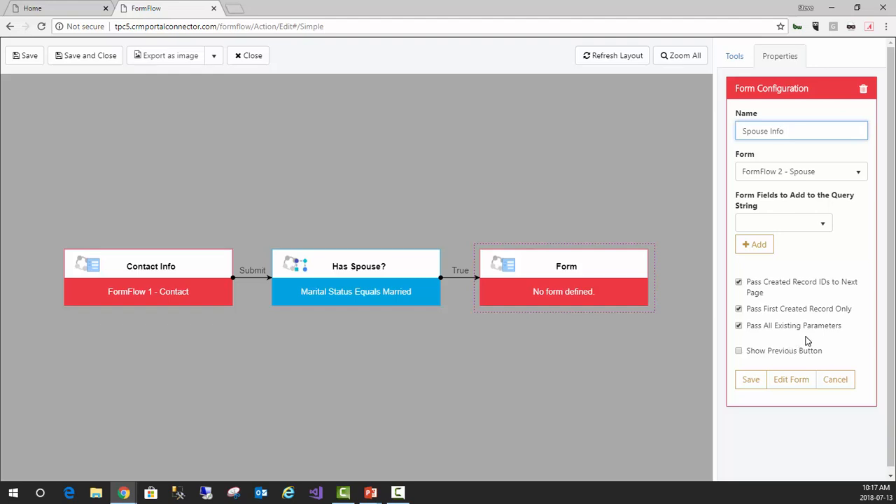
{"action": "left_click", "coordinate": [740, 351]}
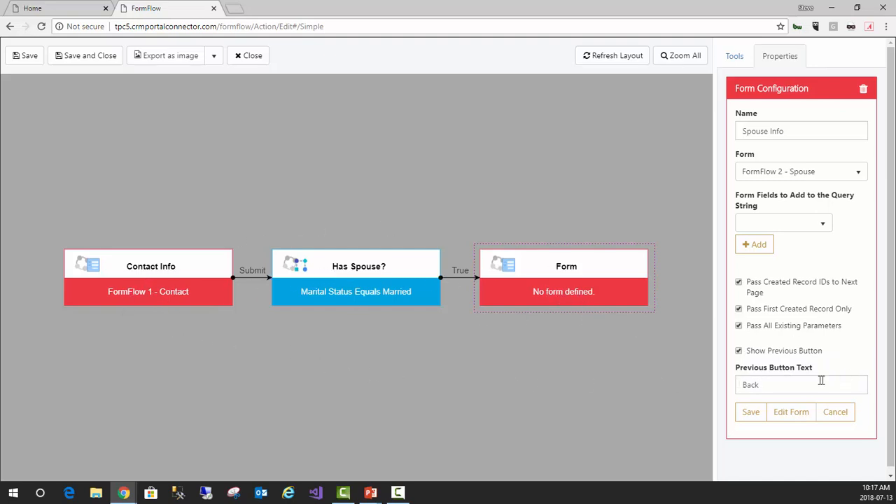
{"action": "left_click", "coordinate": [757, 419]}
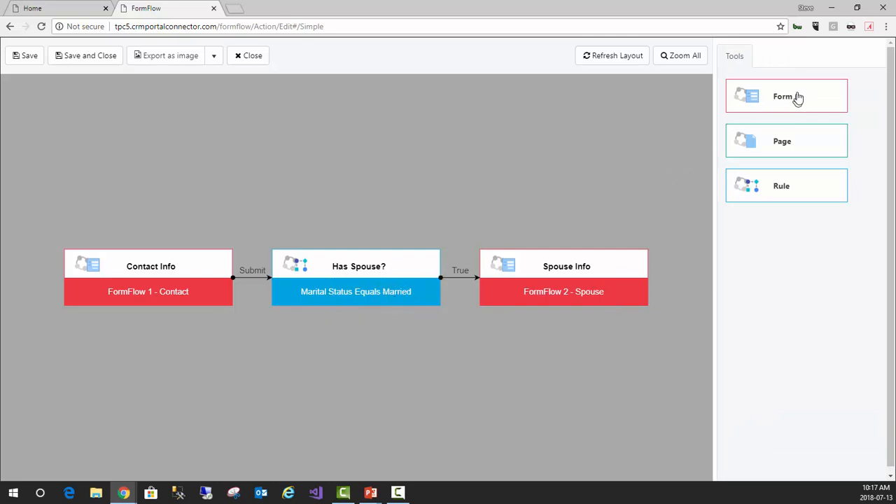
Add a form to the False branch of the "Has Spouse?" rule and name it "Account Info"
{"action": "left_click_drag", "start_coordinate": [792, 94], "coordinate": [370, 292]}
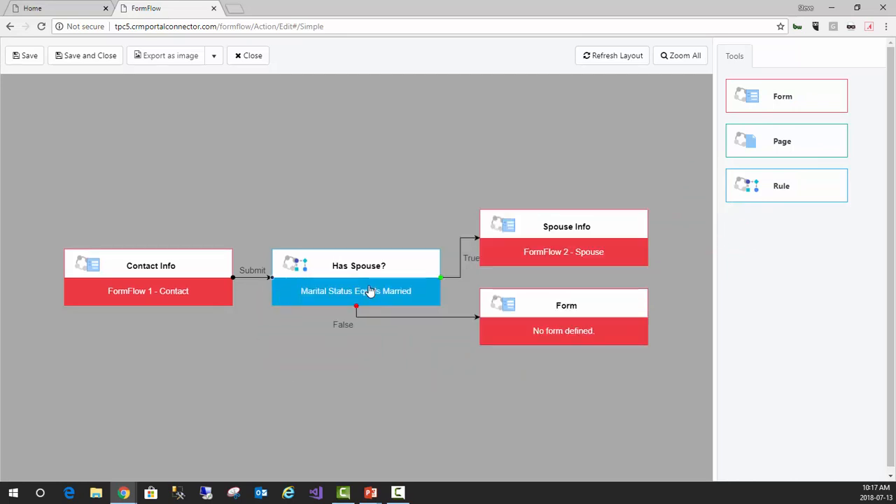
{"action": "left_click", "coordinate": [555, 319]}
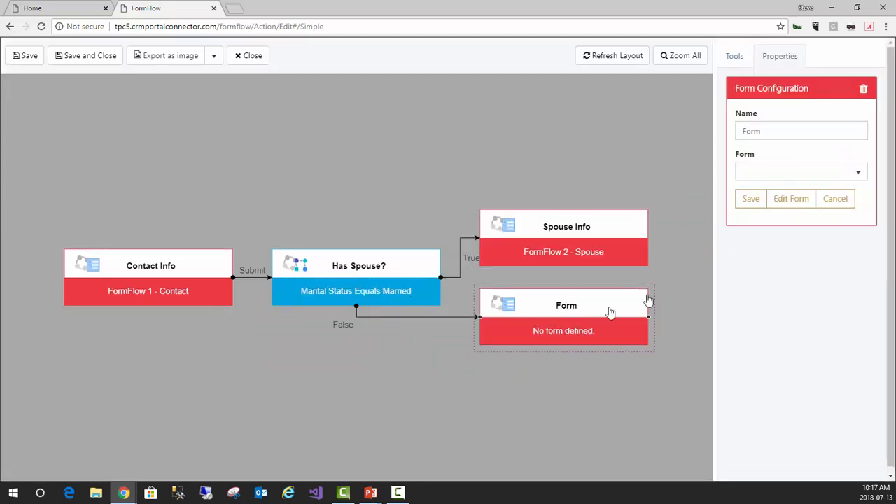
{"action": "double_click", "coordinate": [792, 128]}
{"action": "type", "text": "Account Info"}
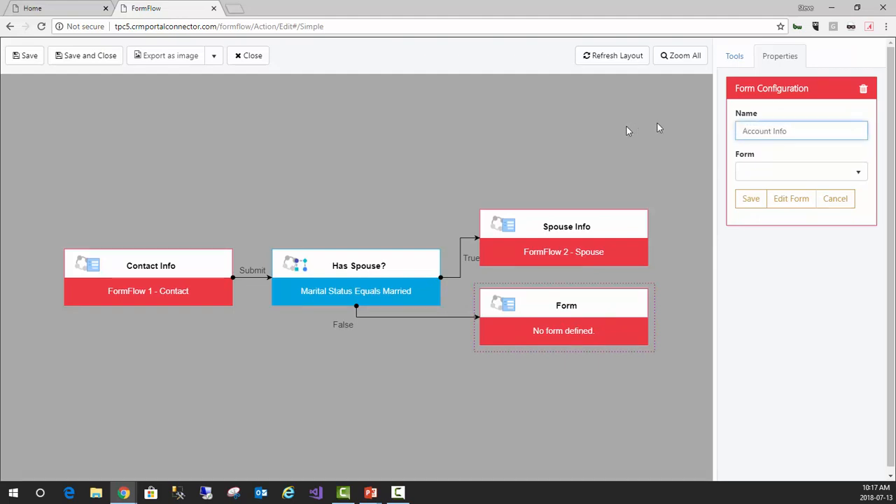
Assign "FormFlow 3 - Account" to the Account Info form, enable its previous button, and save its configuration
{"action": "left_click", "coordinate": [787, 174]}
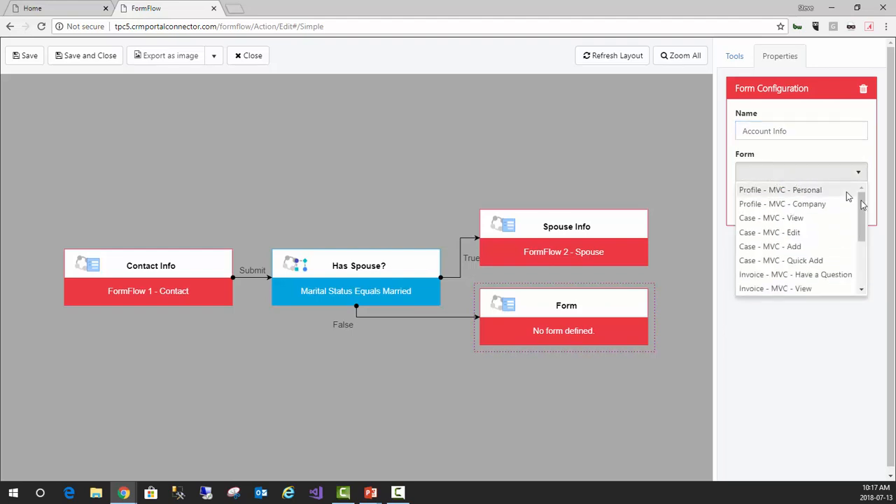
{"action": "left_click_drag", "start_coordinate": [862, 224], "coordinate": [861, 278]}
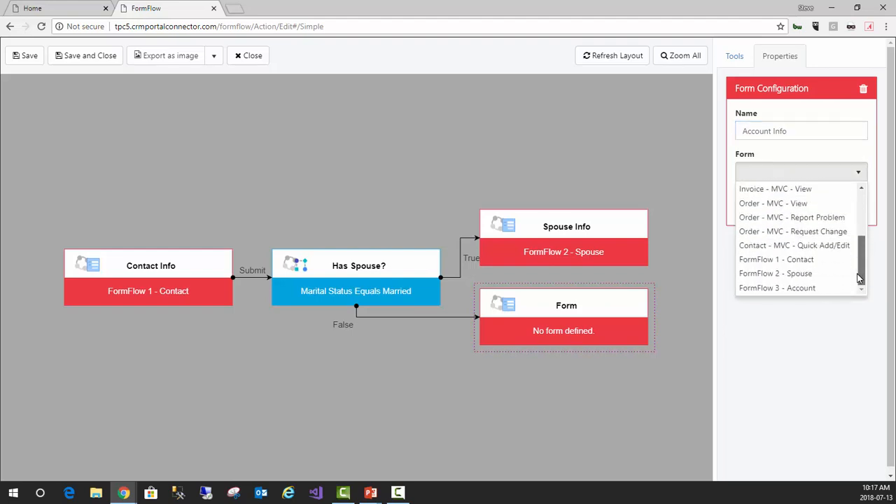
{"action": "left_click", "coordinate": [793, 289]}
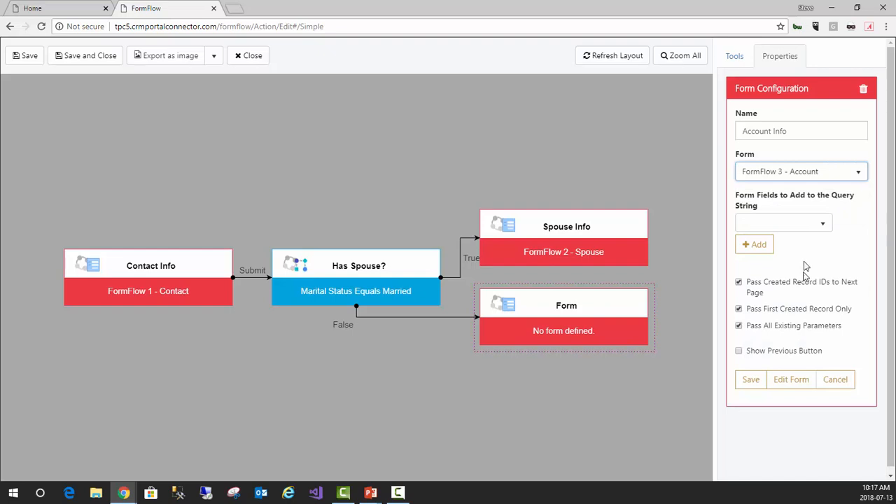
{"action": "left_click", "coordinate": [739, 351]}
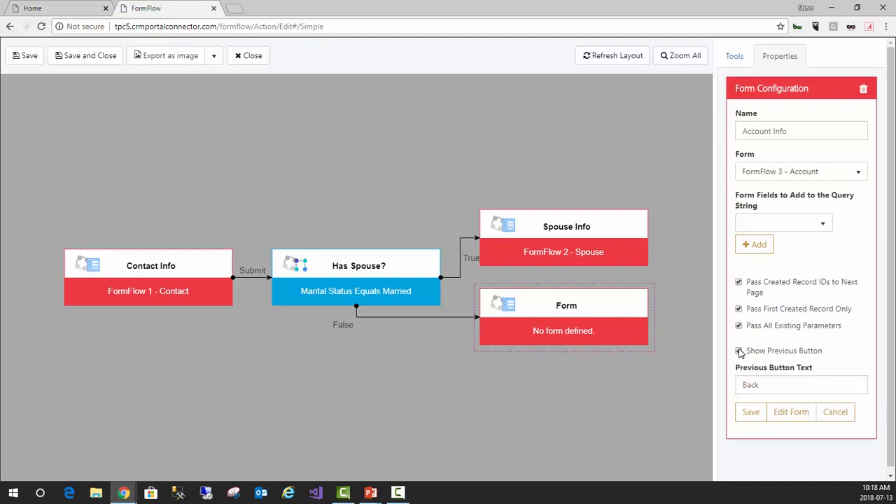
{"action": "left_click", "coordinate": [750, 413]}
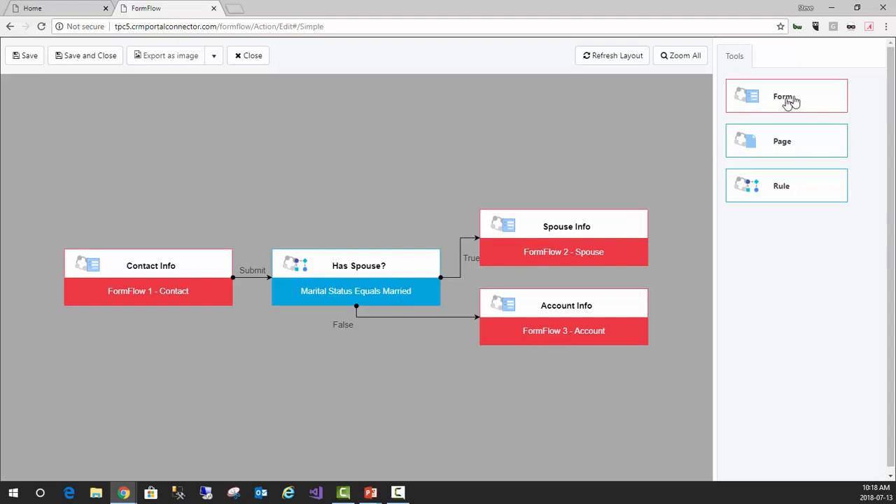
Add a form after the Spouse Info form and name it "Account"
{"action": "left_click_drag", "start_coordinate": [805, 98], "coordinate": [586, 241]}
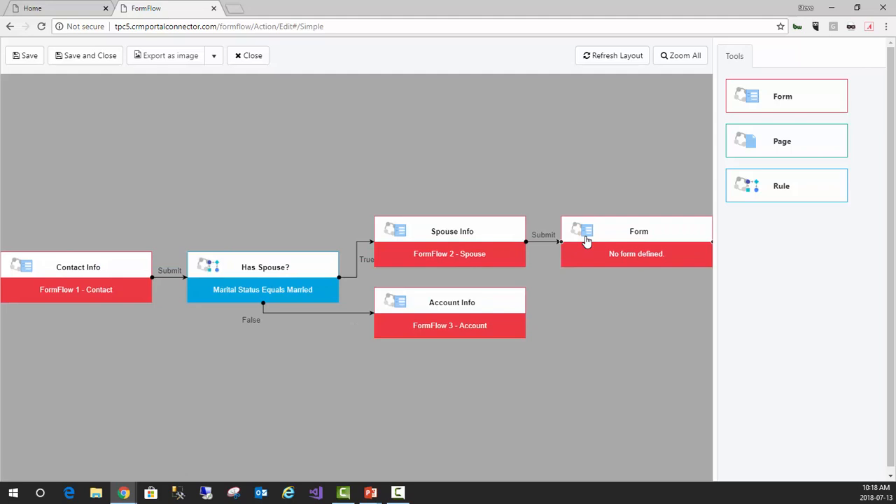
{"action": "left_click", "coordinate": [629, 240]}
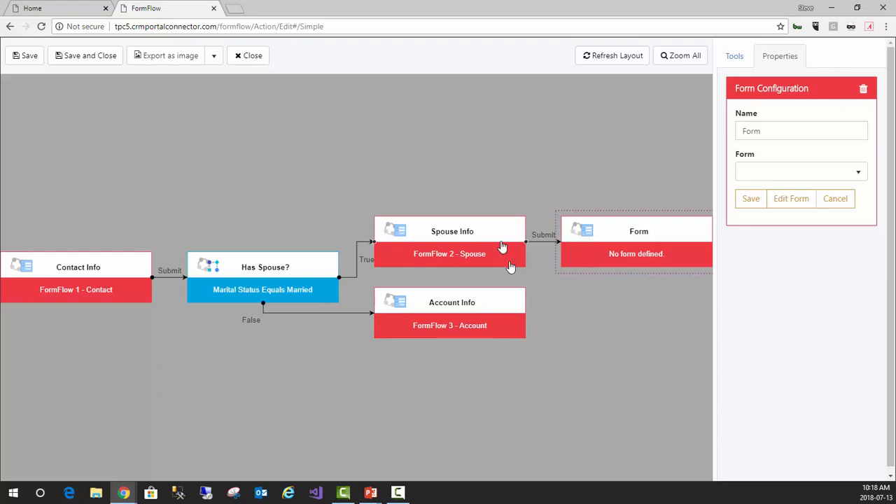
{"action": "double_click", "coordinate": [782, 132]}
{"action": "type", "text": "Account"}
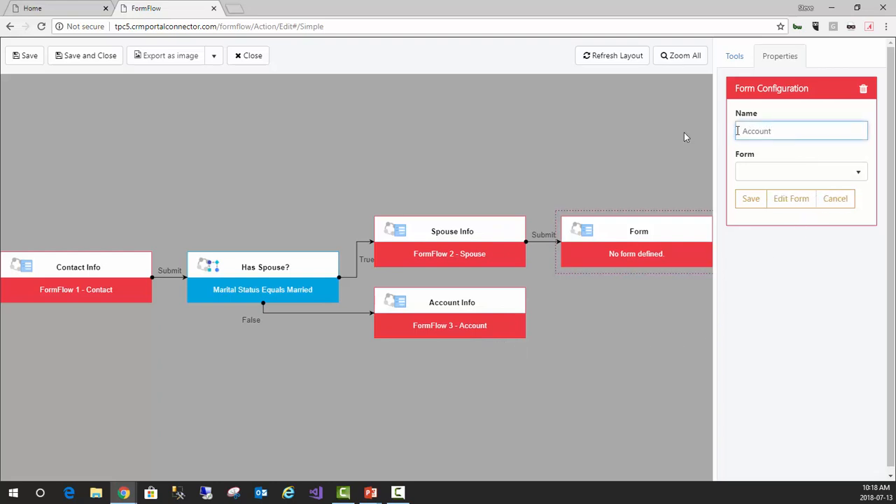
Assign "FormFlow 3 - Account" to the new Account form, enable its previous button, and save its configuration
{"action": "left_click", "coordinate": [797, 176]}
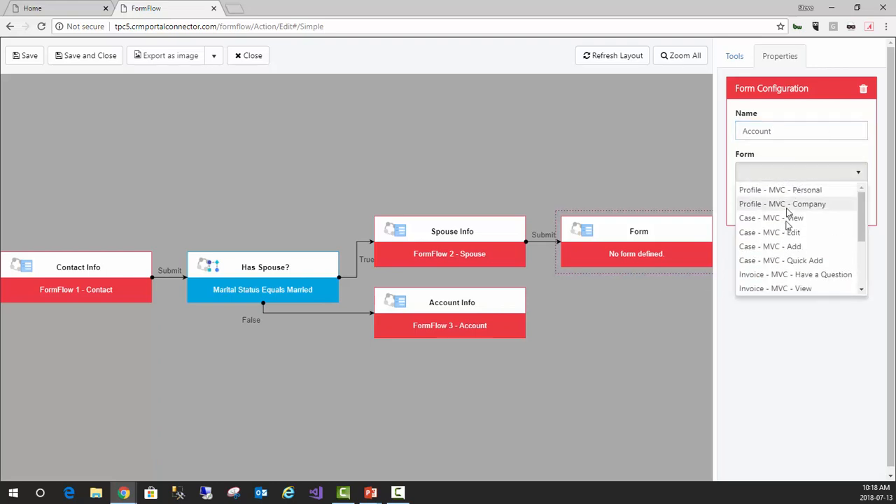
{"action": "scroll", "coordinate": [794, 236], "scroll_direction": "down", "scroll_amount": 3}
{"action": "left_click", "coordinate": [790, 288]}
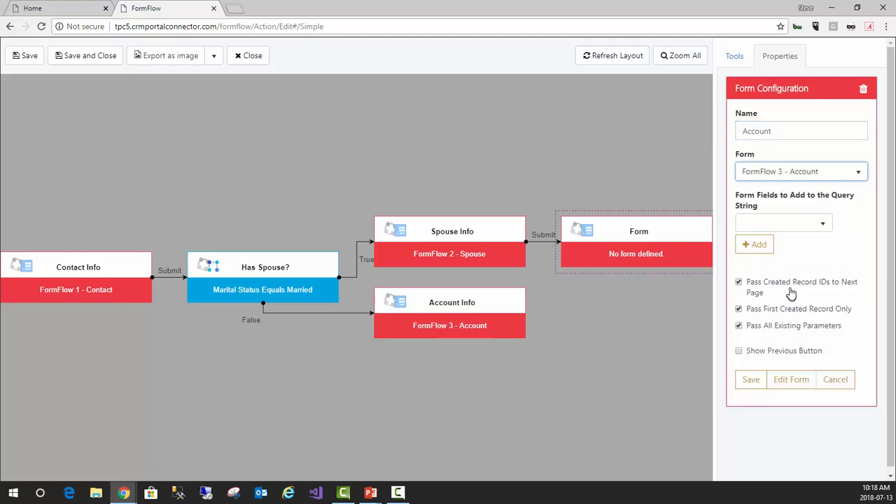
{"action": "left_click", "coordinate": [739, 352]}
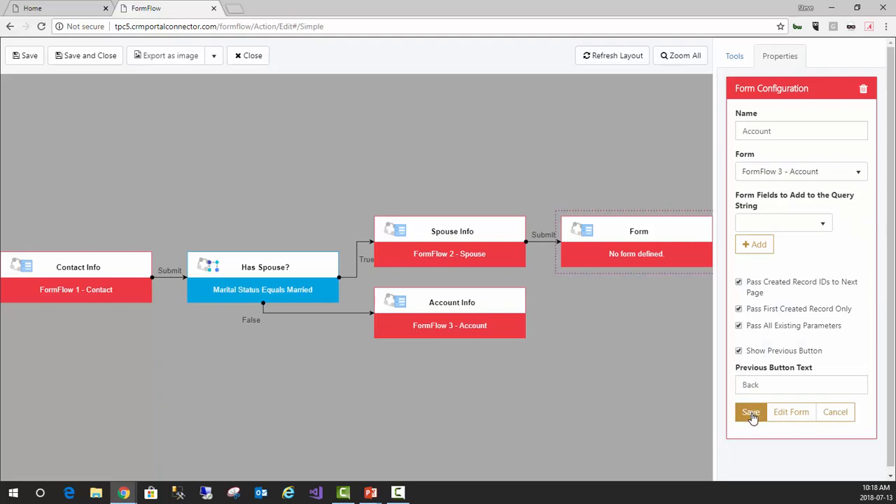
{"action": "left_click", "coordinate": [750, 414]}
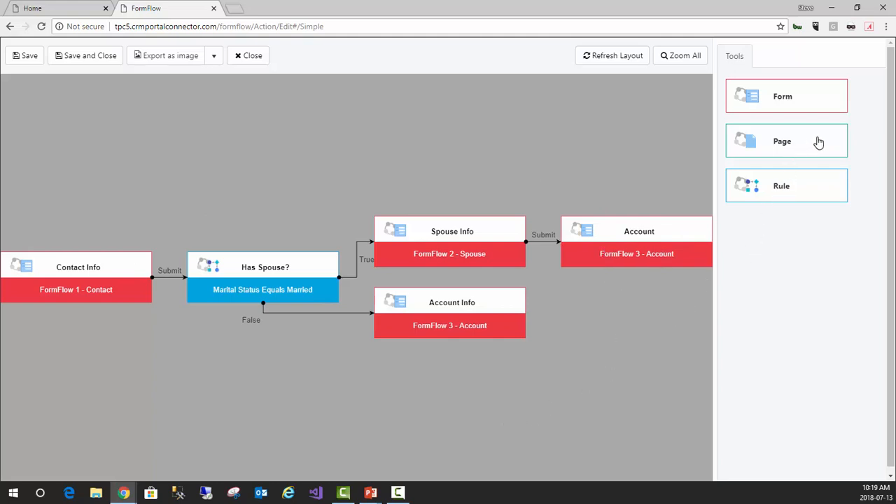
Add a page after both the Account and Account Info forms, and configure the True-branch page with the name "Login" and the Login page
{"action": "left_click_drag", "start_coordinate": [818, 143], "coordinate": [674, 249]}
{"action": "left_click_drag", "start_coordinate": [797, 143], "coordinate": [366, 310]}
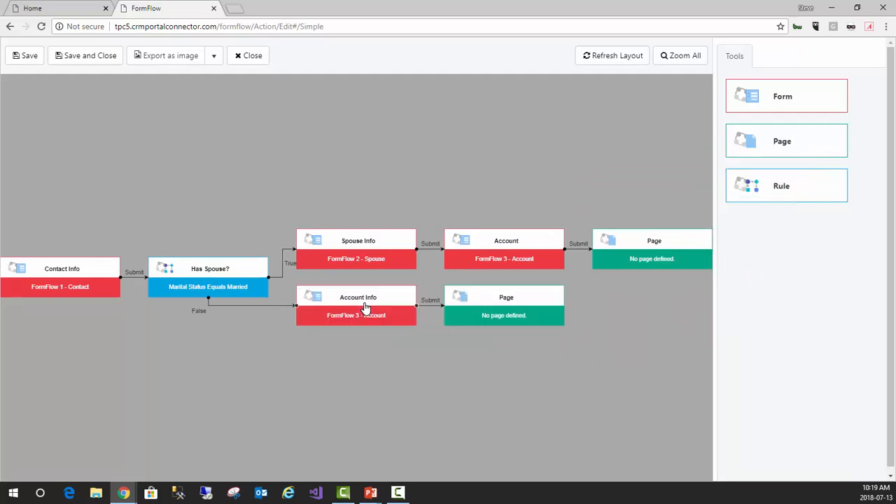
{"action": "left_click", "coordinate": [644, 258]}
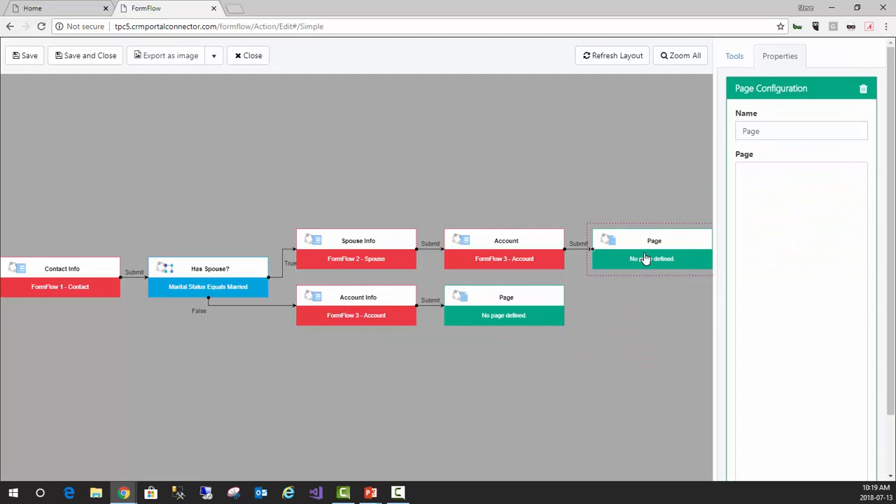
{"action": "double_click", "coordinate": [769, 133]}
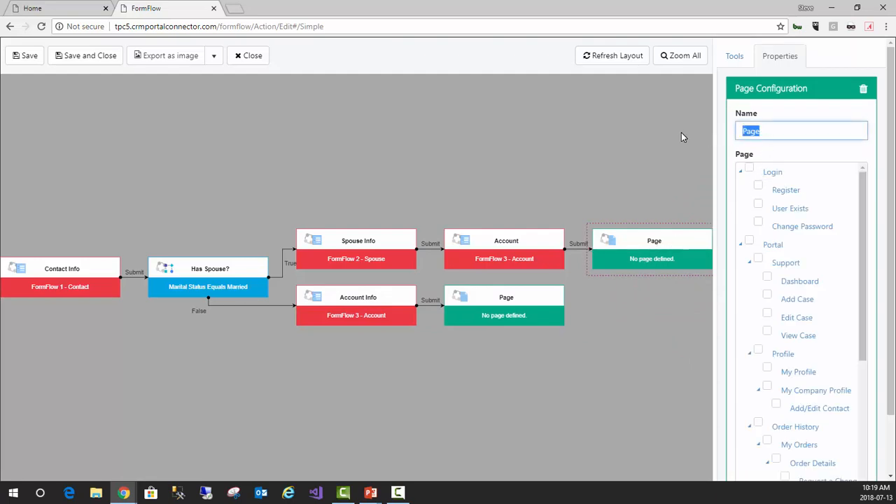
{"action": "type", "text": "Login"}
{"action": "left_click", "coordinate": [750, 169]}
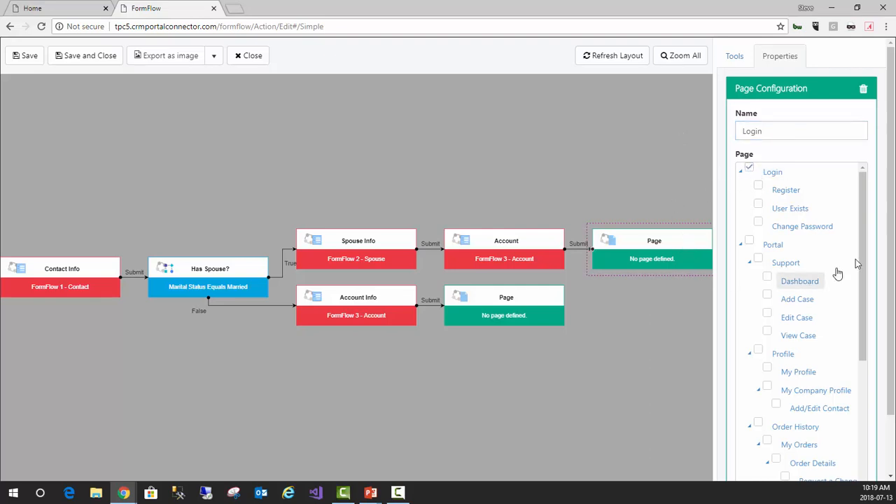
{"action": "left_click_drag", "start_coordinate": [892, 256], "coordinate": [866, 408]}
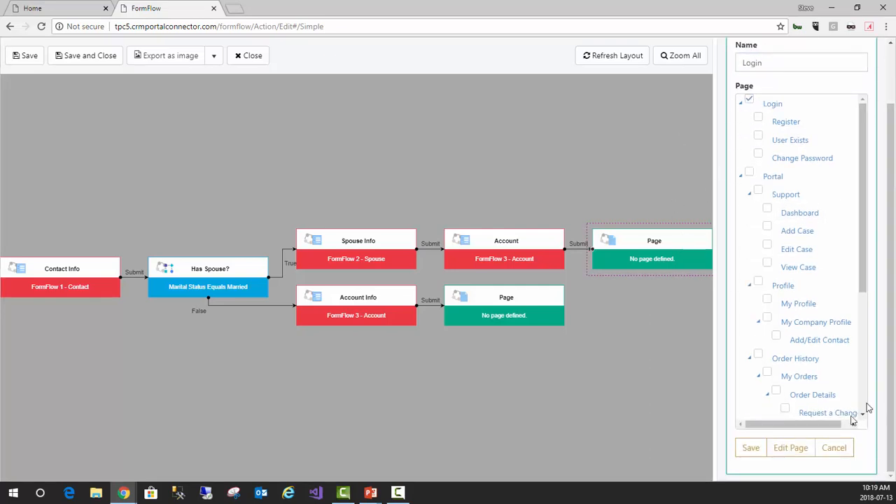
{"action": "left_click", "coordinate": [746, 453]}
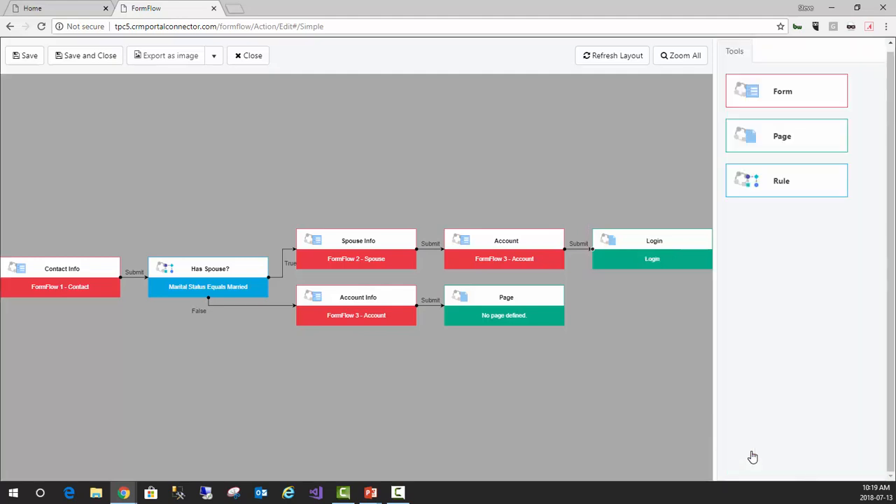
Assign the Forum page to the page node after Account Info and save its configuration
{"action": "left_click", "coordinate": [504, 303]}
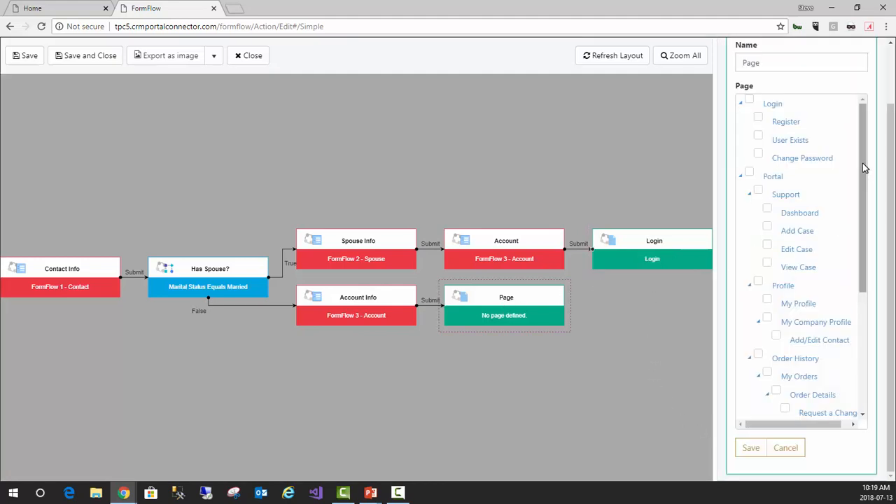
{"action": "left_click_drag", "start_coordinate": [863, 168], "coordinate": [846, 292]}
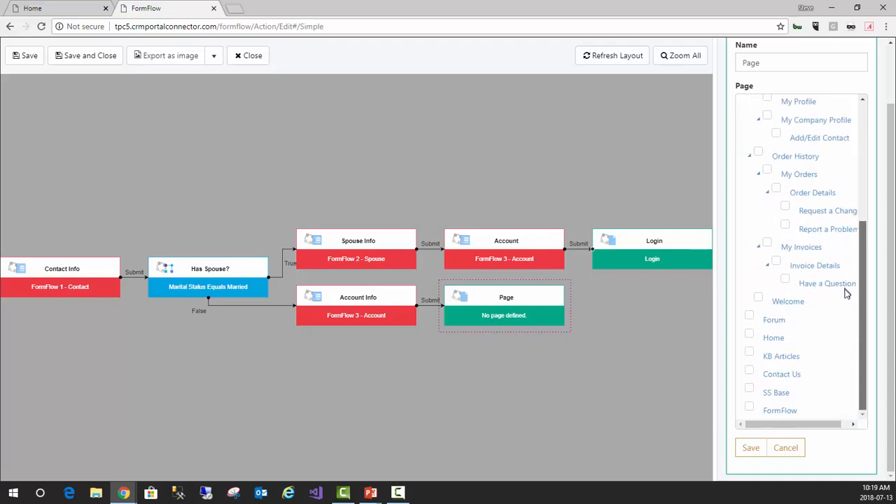
{"action": "left_click", "coordinate": [750, 316]}
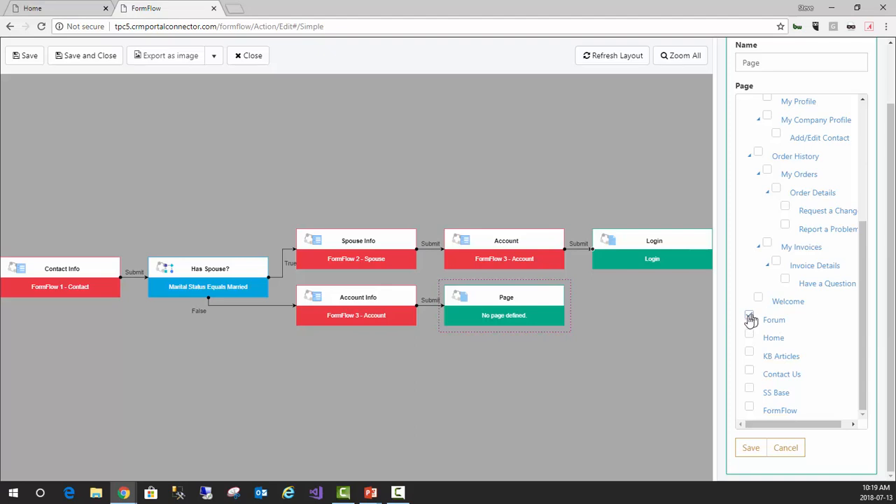
{"action": "left_click", "coordinate": [750, 448]}
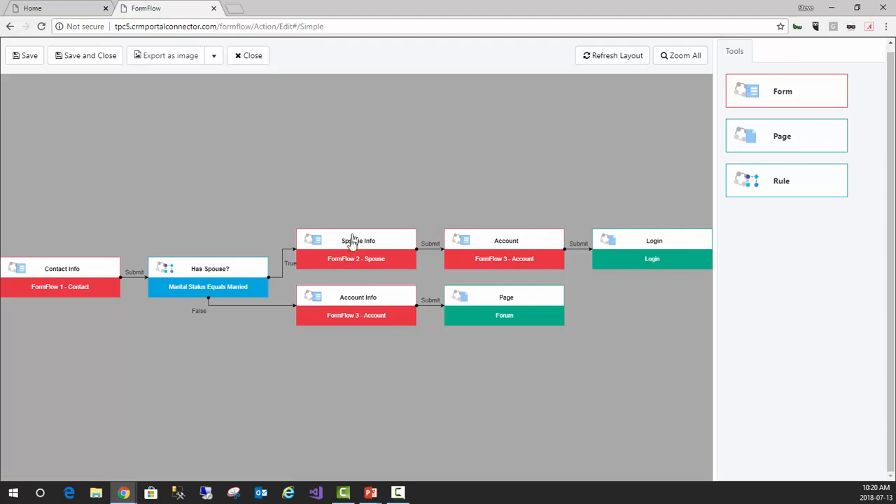
Move the Spouse Info, Has Spouse? and Account Info nodes around the canvas and restore the automatic flow layout
{"action": "left_click_drag", "start_coordinate": [355, 235], "coordinate": [243, 162]}
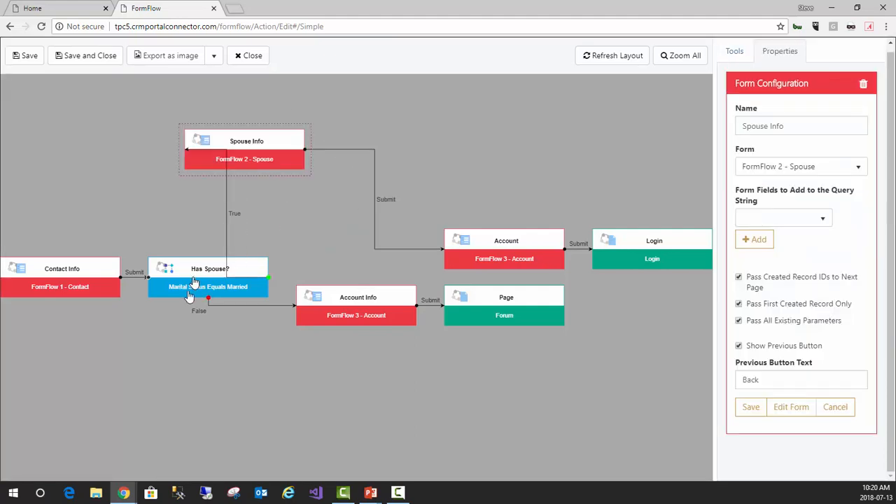
{"action": "left_click_drag", "start_coordinate": [194, 280], "coordinate": [158, 388]}
{"action": "left_click", "coordinate": [500, 390]}
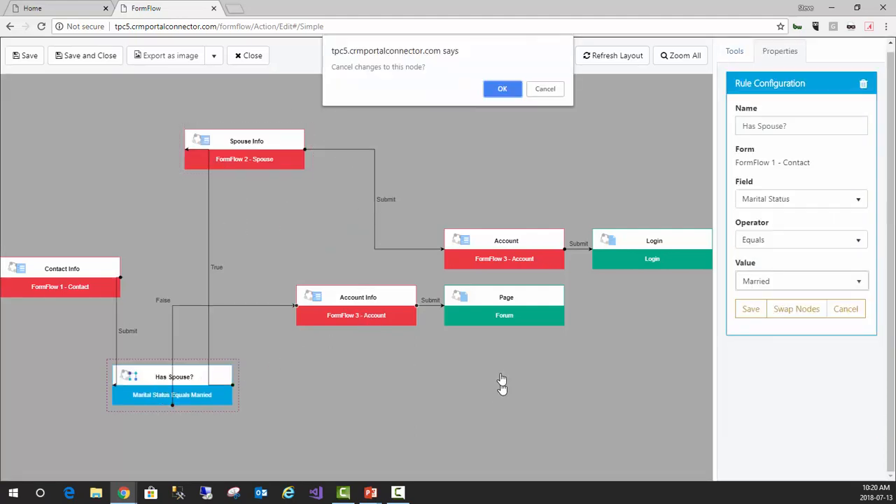
{"action": "left_click", "coordinate": [544, 90]}
{"action": "left_click_drag", "start_coordinate": [365, 316], "coordinate": [465, 418]}
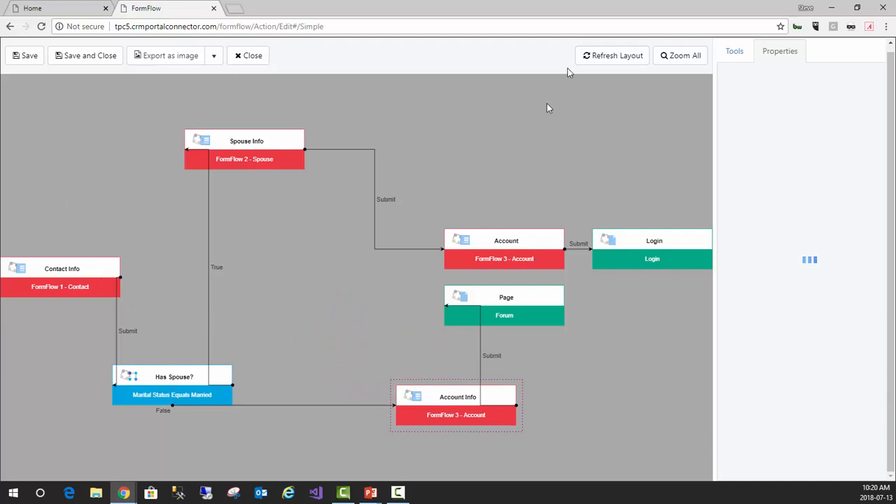
{"action": "left_click", "coordinate": [621, 62]}
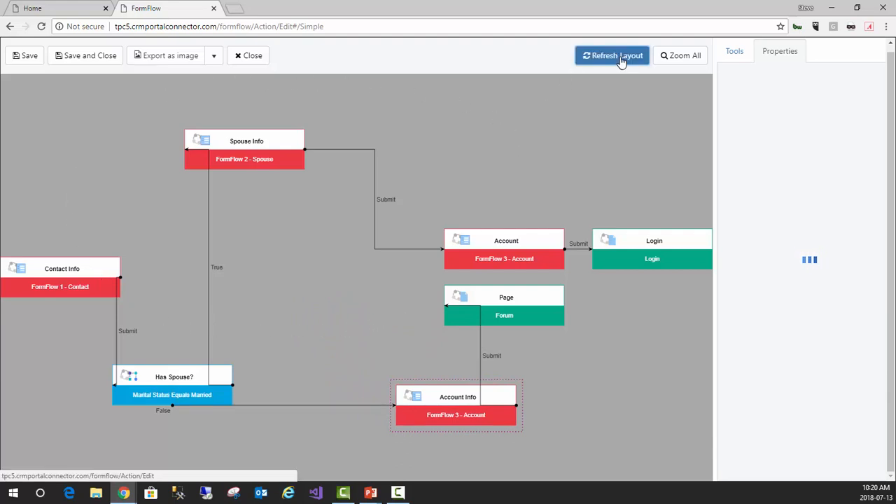
{"action": "left_click", "coordinate": [677, 62]}
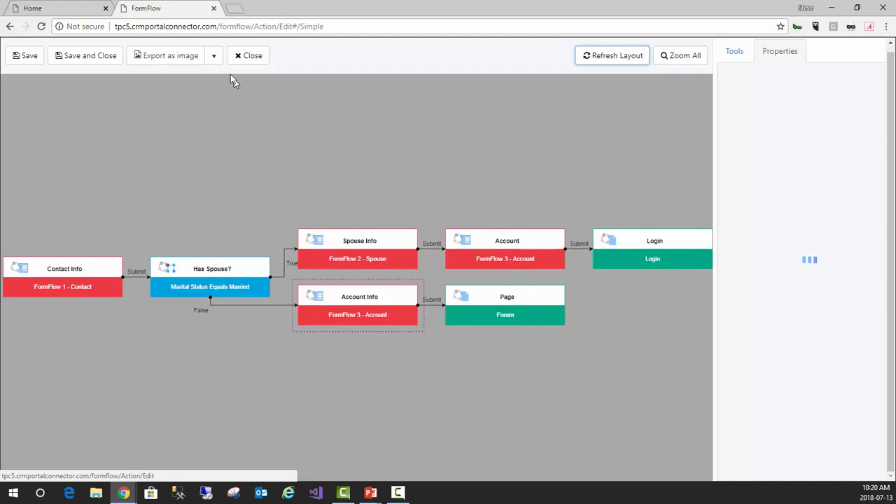
{"action": "left_click", "coordinate": [215, 60]}
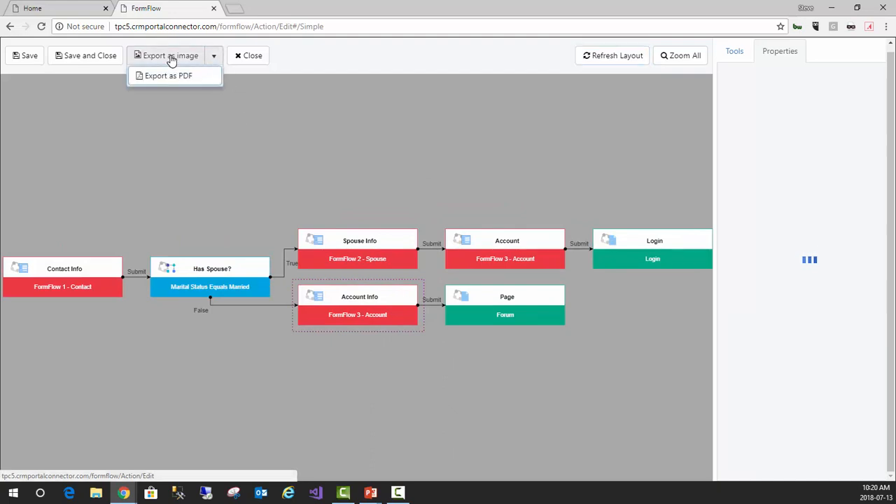
{"action": "left_click", "coordinate": [174, 143]}
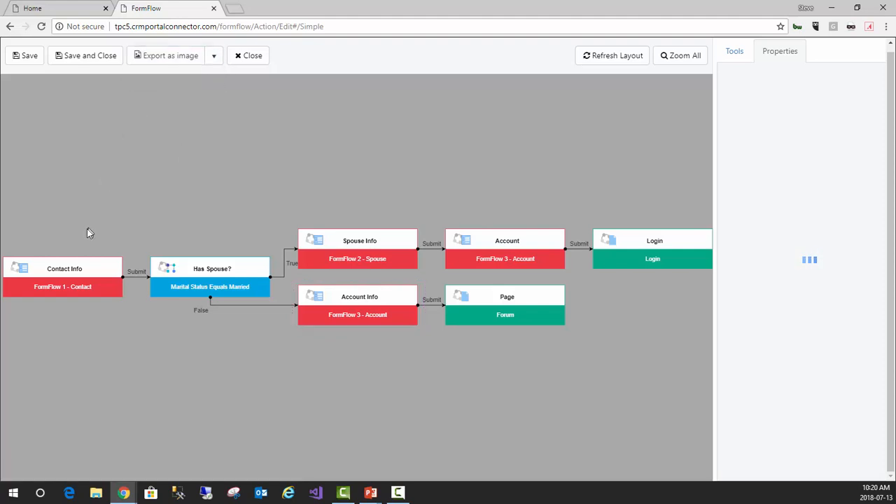
Save and close the flow definition, save the Form Flow widget, and publish the page
{"action": "left_click", "coordinate": [72, 58]}
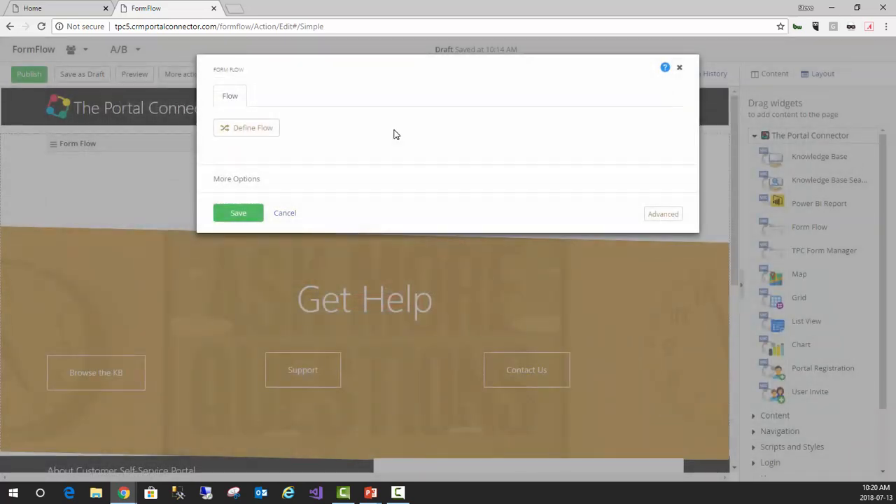
{"action": "left_click", "coordinate": [241, 215]}
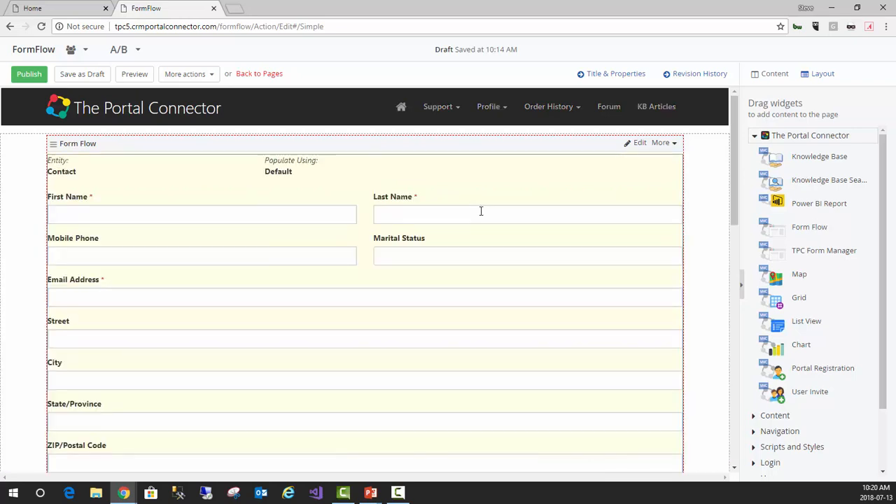
{"action": "left_click", "coordinate": [28, 74]}
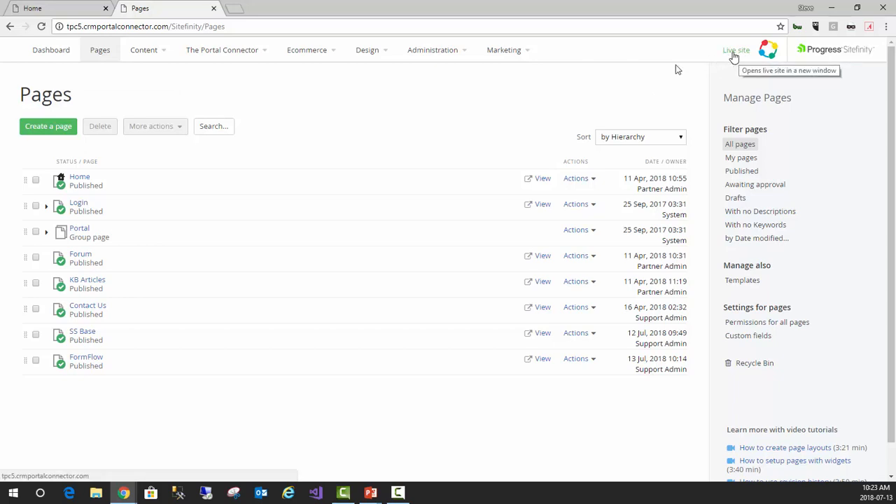
Open the FormFlow page of tpc5.crmportalconnector.com in a new incognito window
{"action": "right_click", "coordinate": [125, 492]}
{"action": "left_click", "coordinate": [116, 407]}
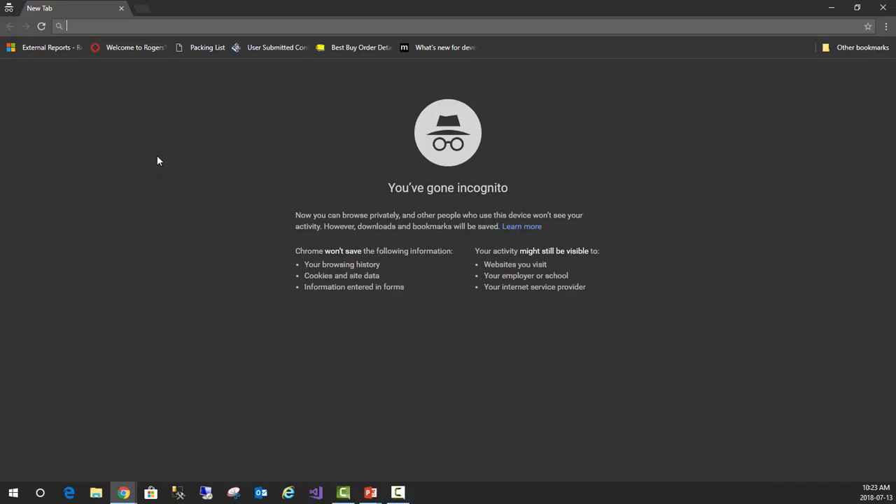
{"action": "type", "text": "tpc"}
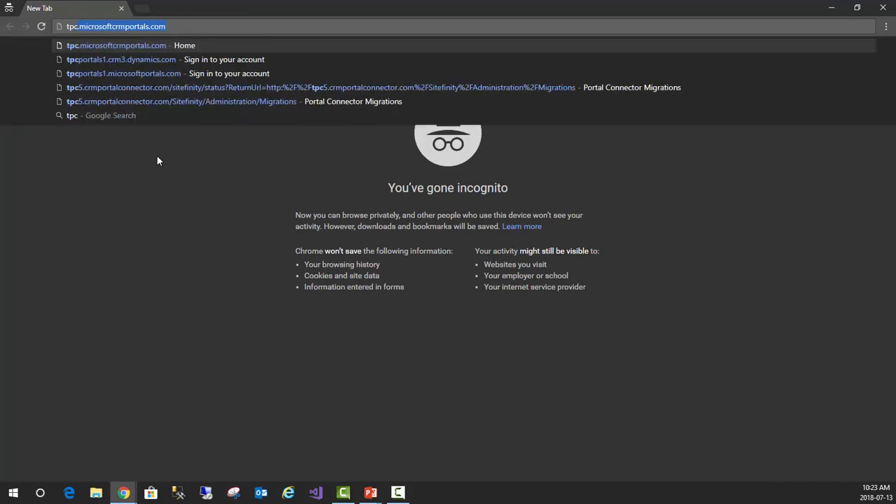
{"action": "type", "text": "5"}
{"action": "key", "text": "Down"}
{"action": "key", "text": "Down"}
{"action": "key", "text": "Down"}
{"action": "key", "text": "Down"}
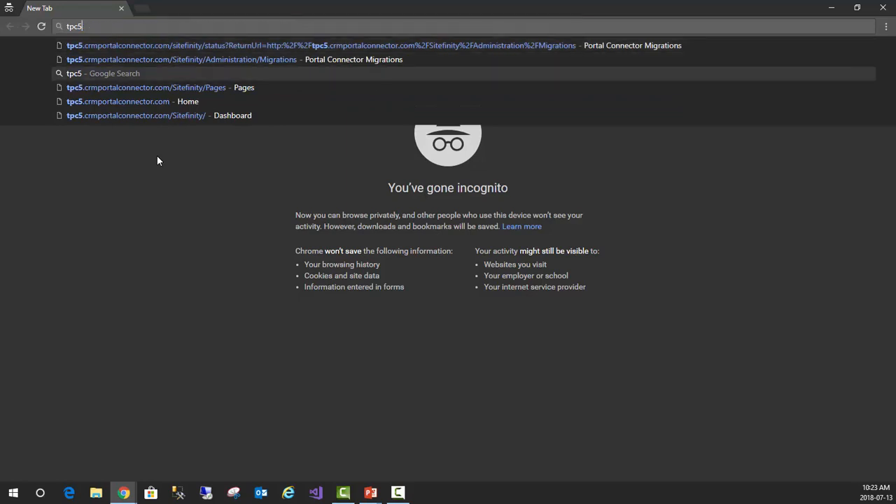
{"action": "key", "text": "Return"}
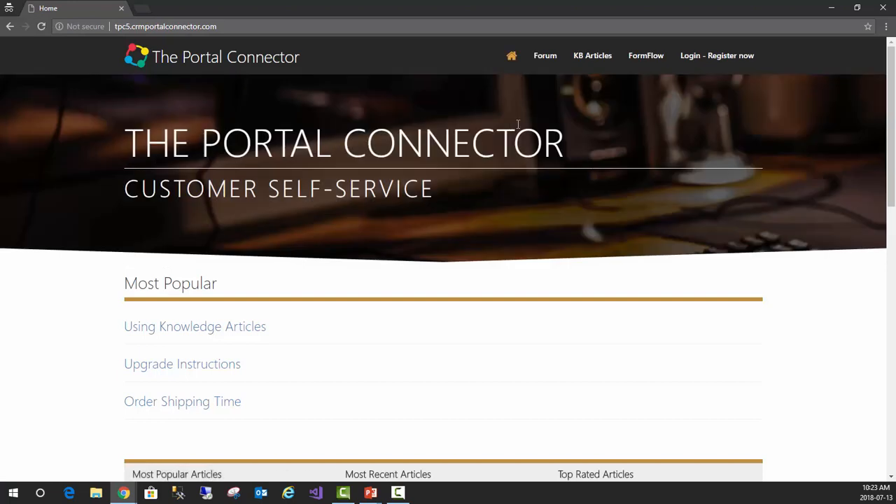
{"action": "left_click", "coordinate": [645, 62]}
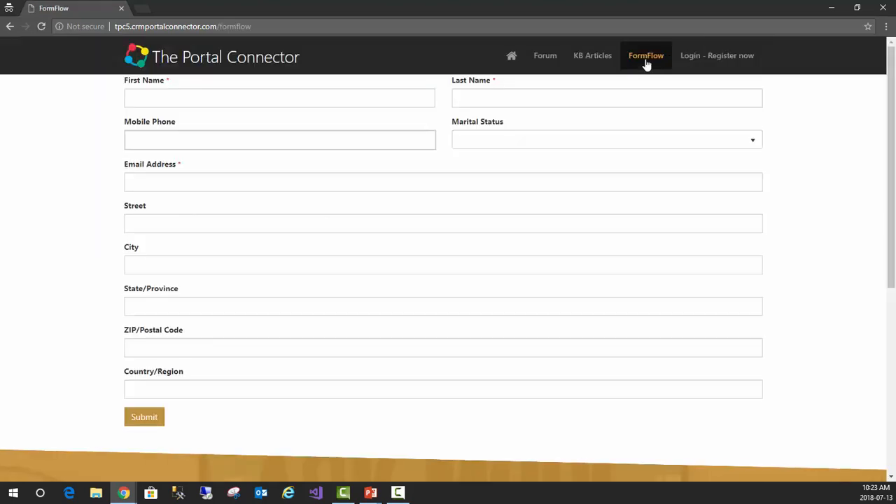
Fill in the contact's first and last name and set the marital status to Married
{"action": "left_click", "coordinate": [311, 101]}
{"action": "left_click", "coordinate": [310, 114]}
{"action": "left_click", "coordinate": [511, 96]}
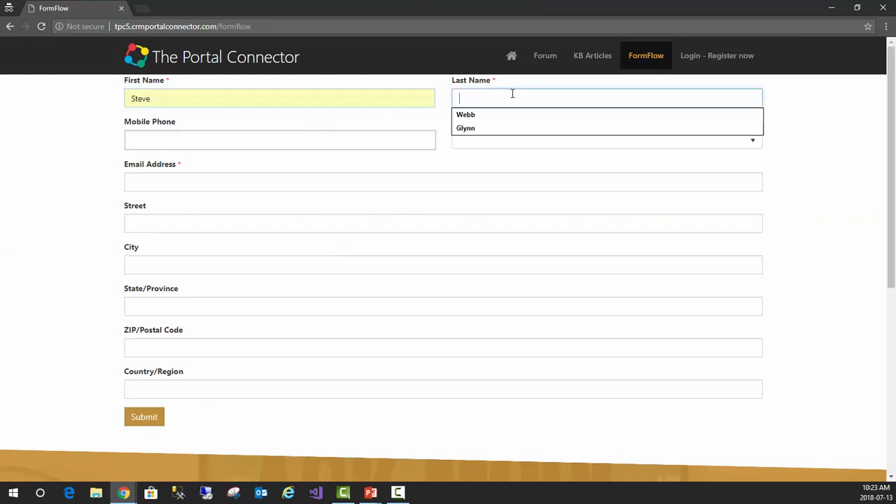
{"action": "left_click", "coordinate": [500, 116]}
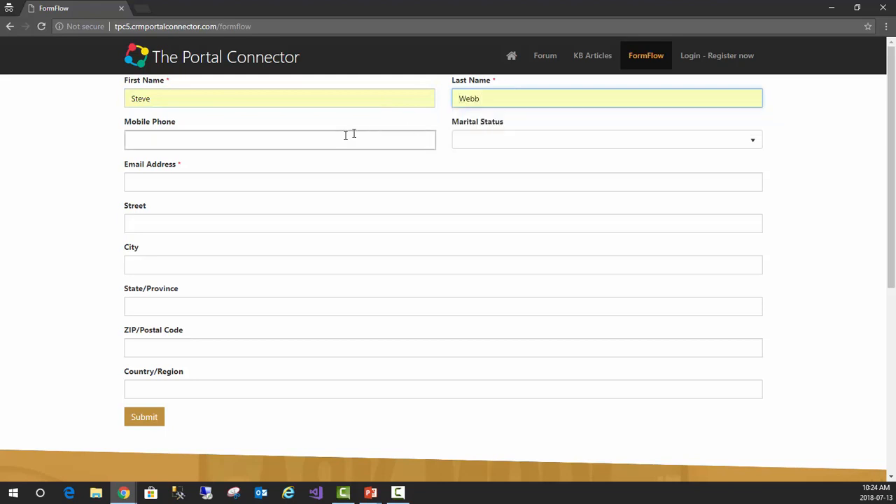
{"action": "left_click", "coordinate": [256, 140]}
{"action": "left_click", "coordinate": [699, 141]}
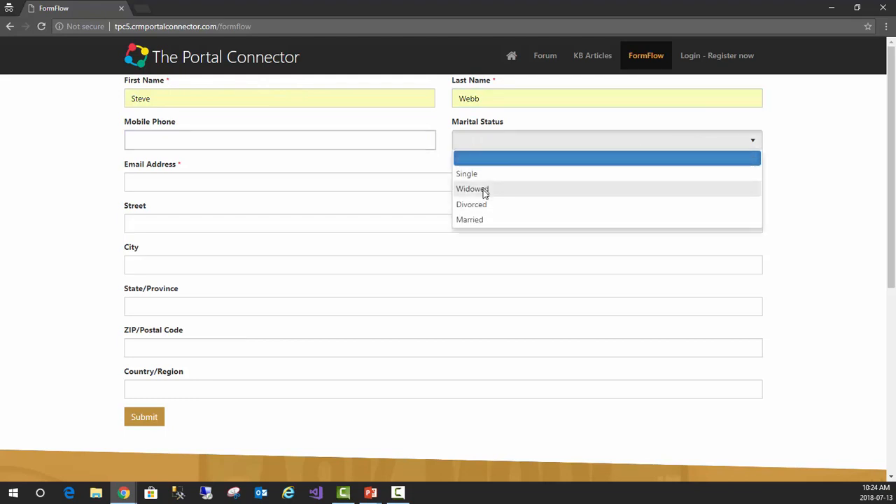
{"action": "left_click", "coordinate": [480, 220]}
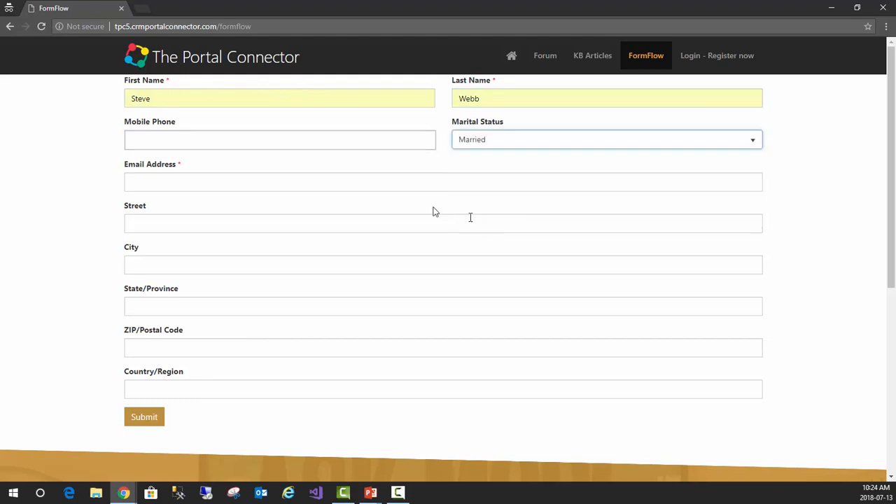
Enter the contact's email address and submit the contact form
{"action": "left_click", "coordinate": [410, 182]}
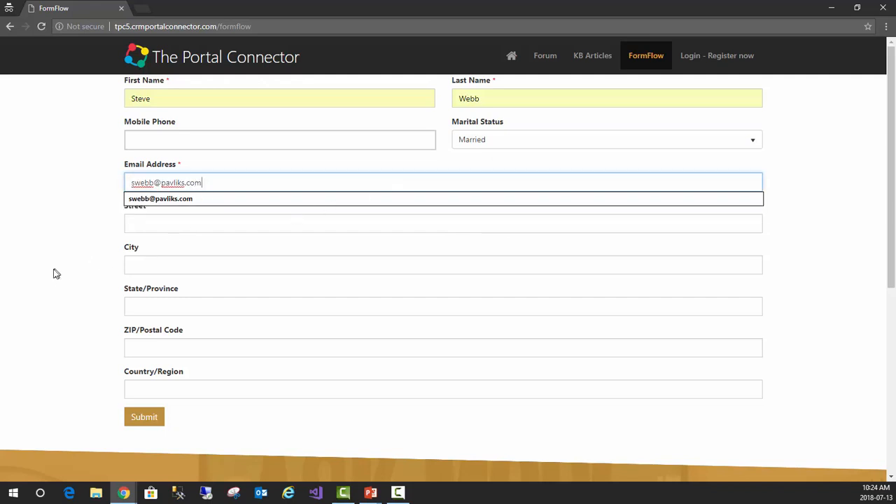
{"action": "left_click", "coordinate": [73, 273]}
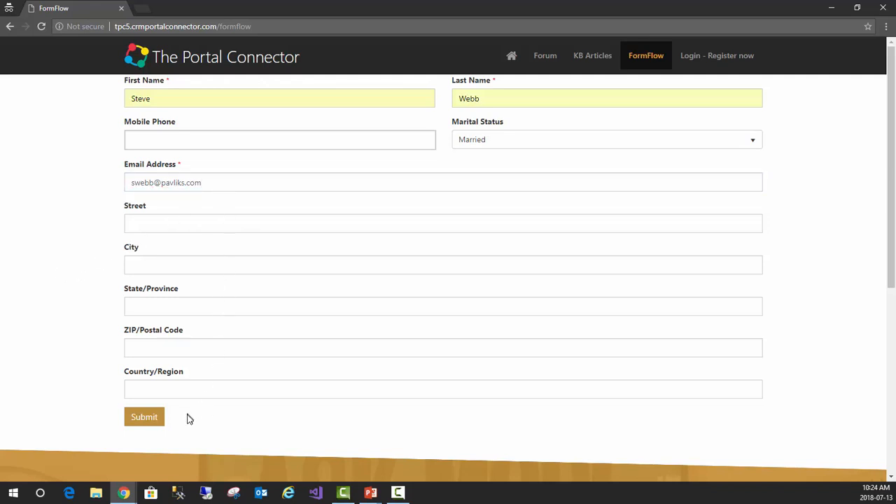
{"action": "left_click", "coordinate": [146, 421]}
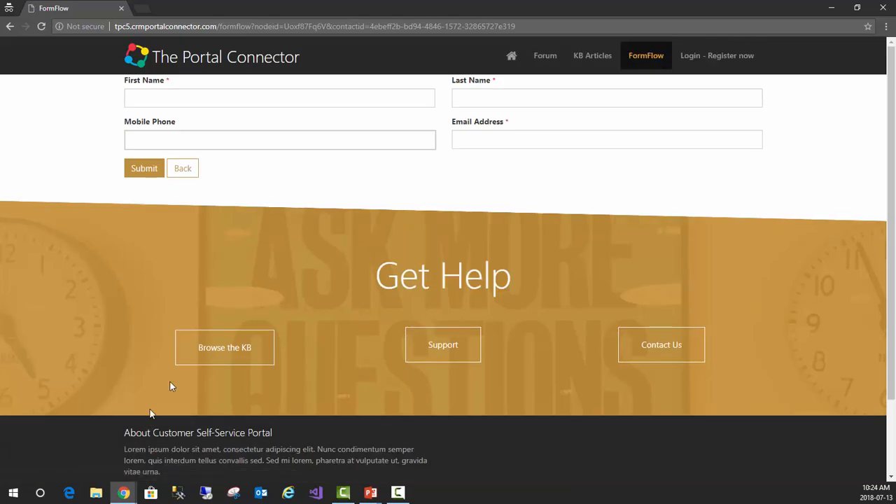
Fill in the spouse's first name, last name and email address, and submit the spouse form
{"action": "left_click", "coordinate": [175, 103]}
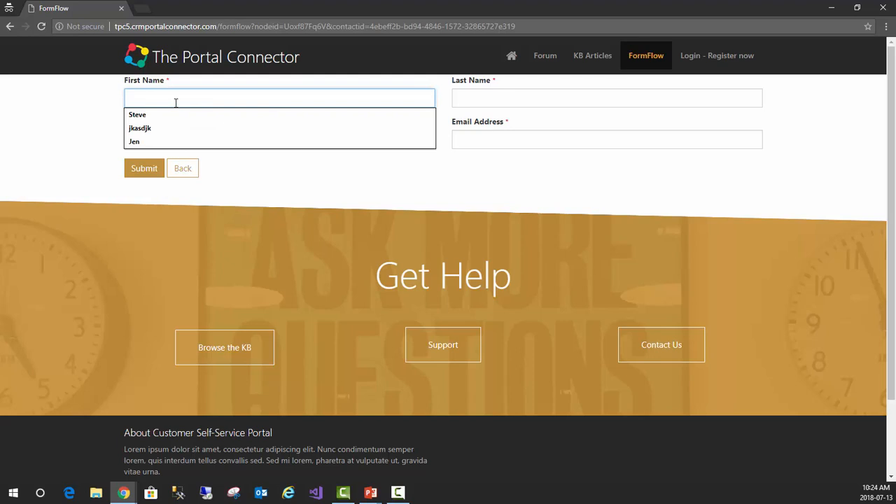
{"action": "key", "text": "Tab"}
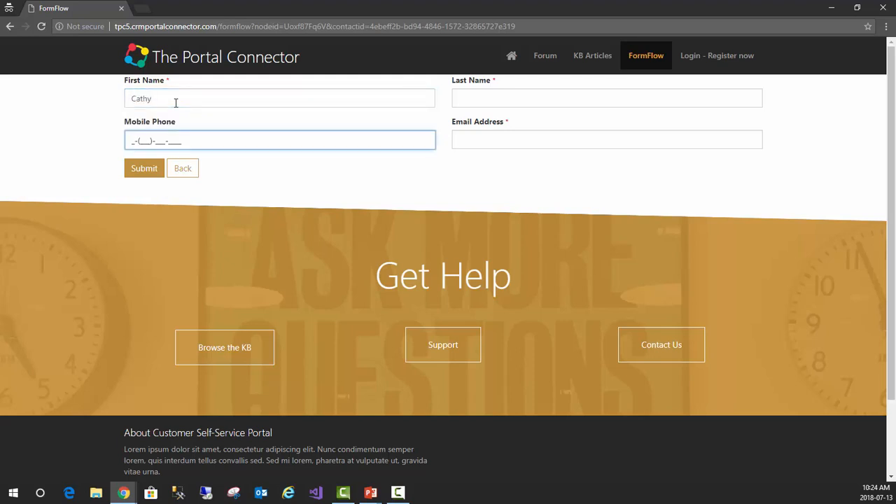
{"action": "left_click", "coordinate": [497, 92]}
{"action": "left_click", "coordinate": [62, 135]}
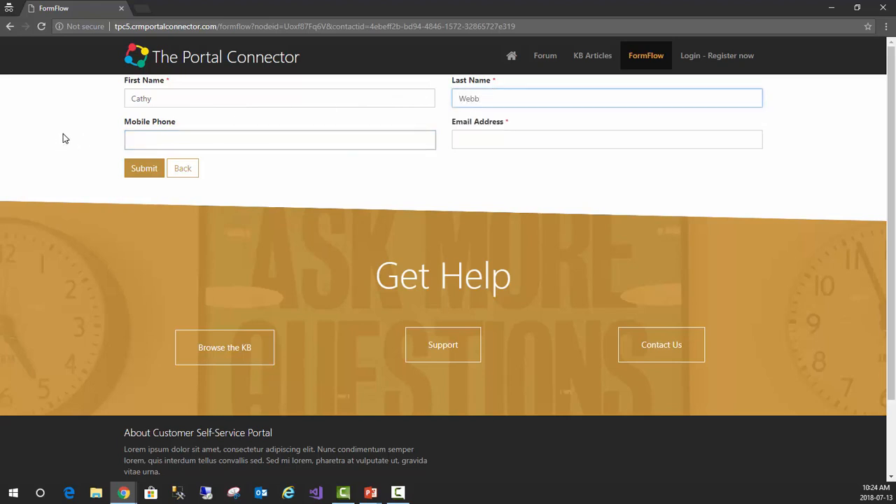
{"action": "left_click", "coordinate": [489, 138]}
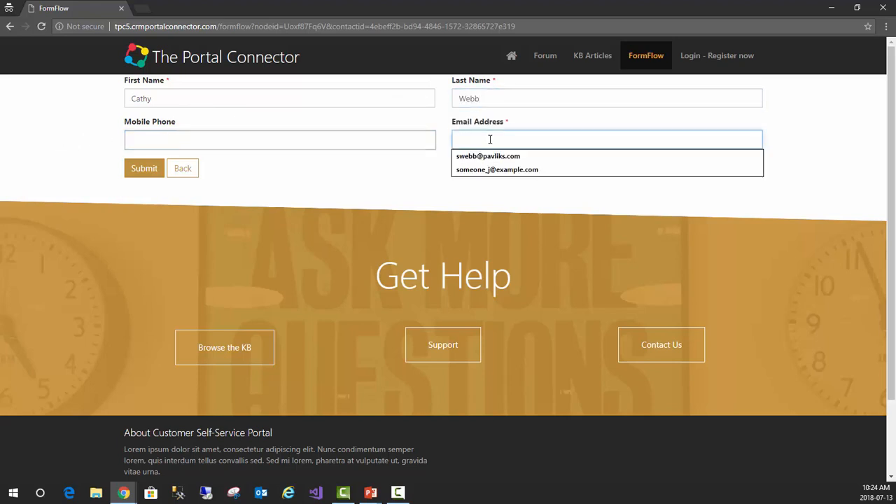
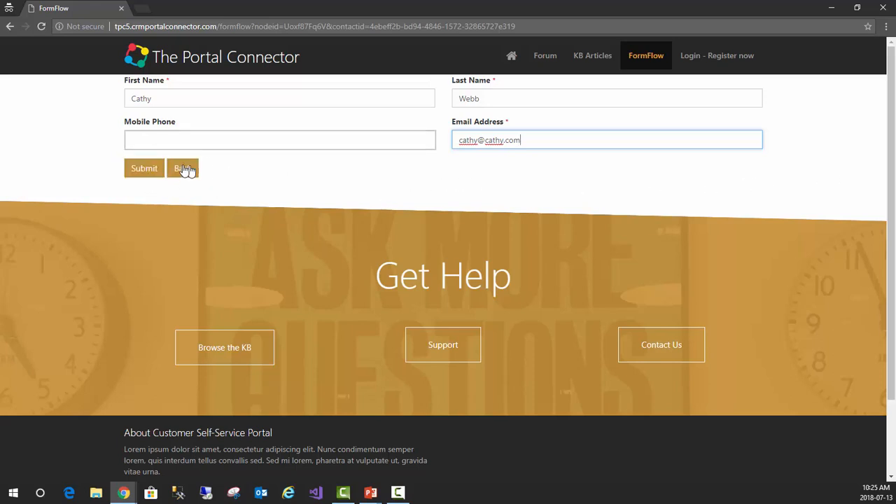
{"action": "left_click", "coordinate": [144, 169]}
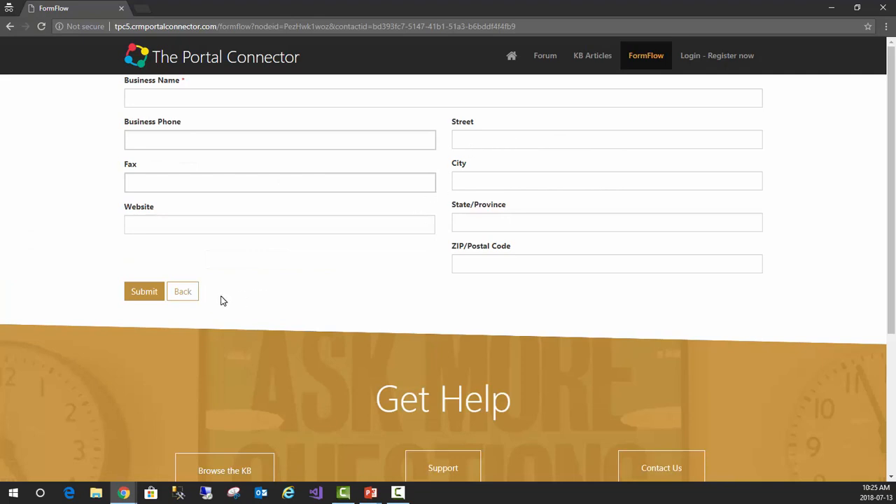
Set the business name to pavliks.com, submit the account form, and look over the login page
{"action": "left_click", "coordinate": [292, 98]}
{"action": "type", "text": "pav"}
{"action": "key", "text": "Down"}
{"action": "key", "text": "Return"}
{"action": "key", "text": "Tab"}
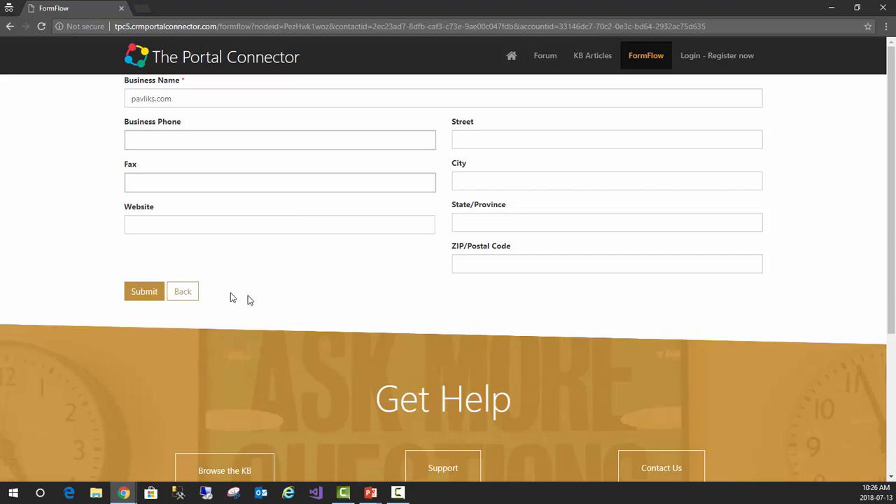
{"action": "left_click", "coordinate": [146, 293]}
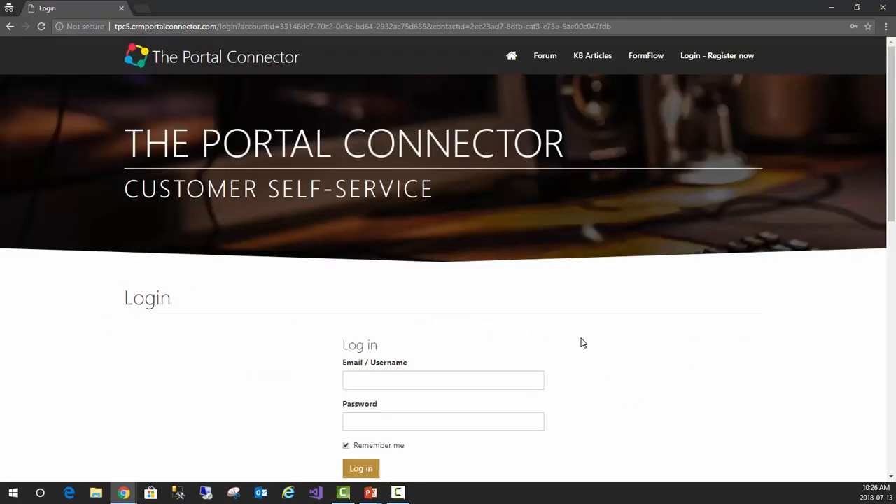
{"action": "scroll", "coordinate": [583, 343], "scroll_direction": "down", "scroll_amount": 4}
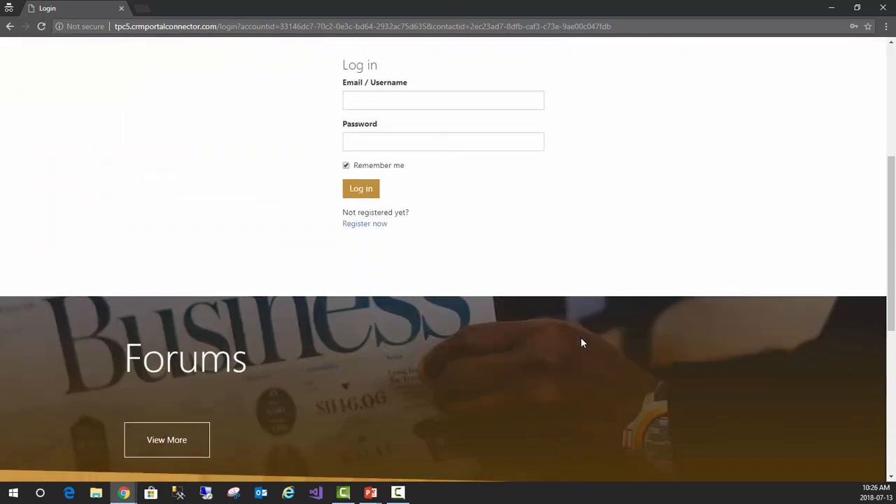
{"action": "scroll", "coordinate": [584, 343], "scroll_direction": "up", "scroll_amount": 4}
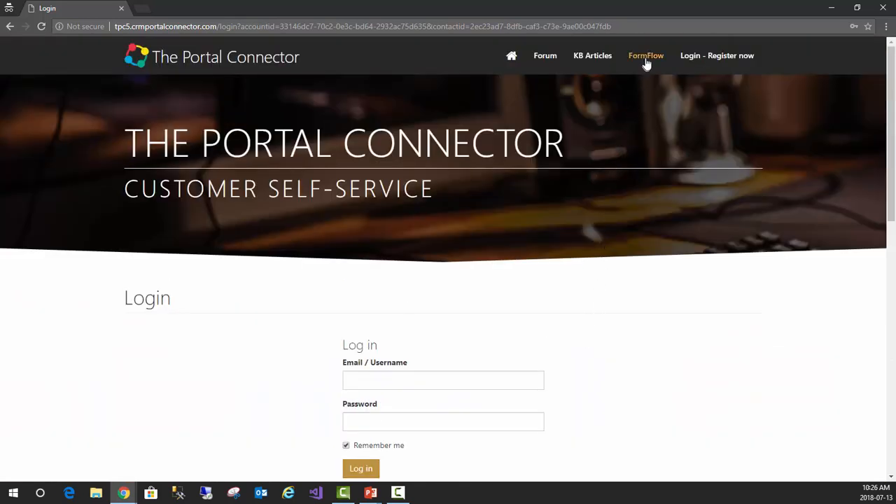
Reopen the FormFlow page, fill in a second contact's first and last name, and set the marital status to Single
{"action": "left_click", "coordinate": [647, 59]}
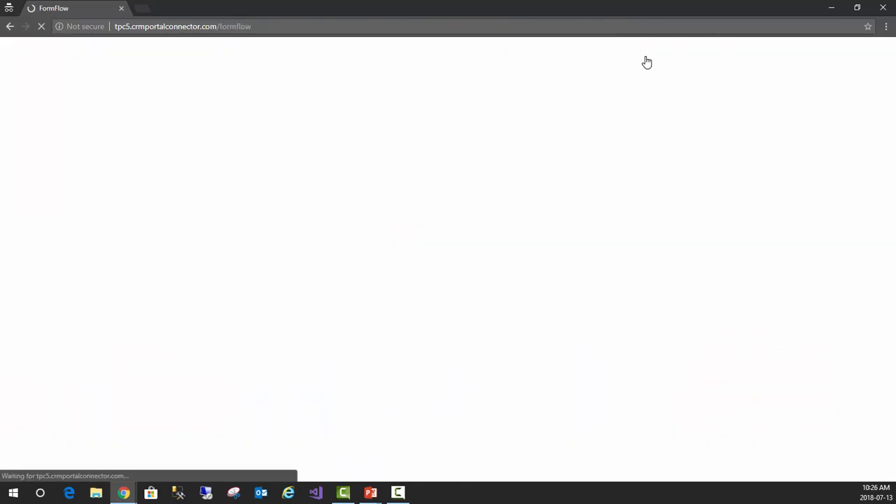
{"action": "left_click", "coordinate": [231, 96]}
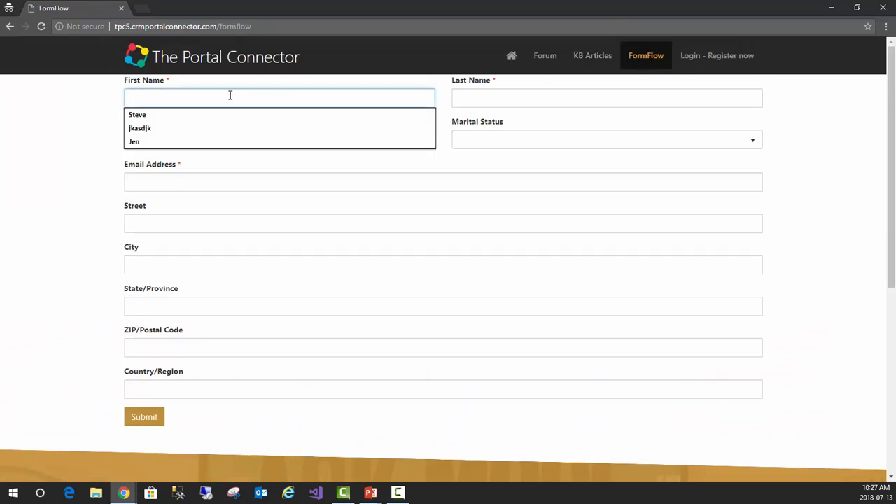
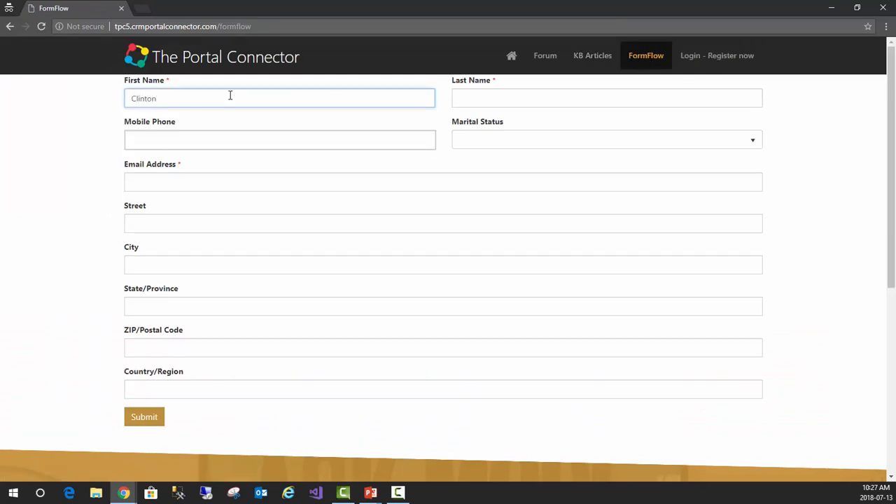
{"action": "key", "text": "Tab"}
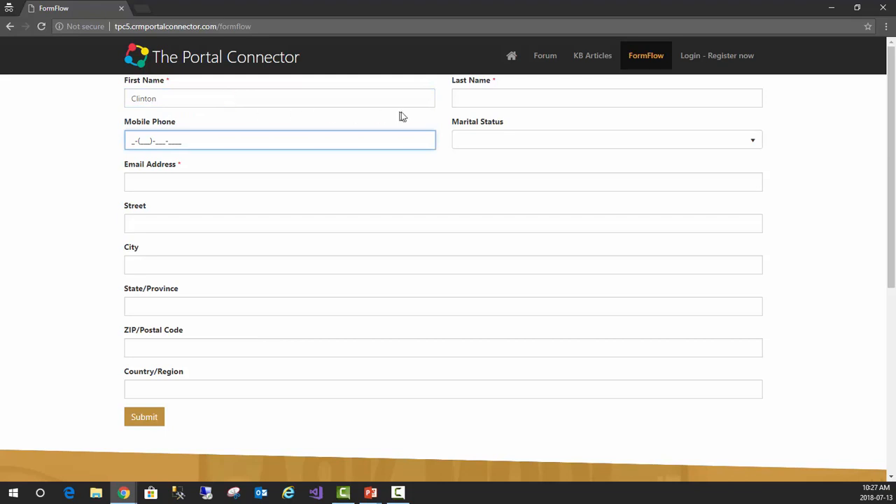
{"action": "left_click", "coordinate": [476, 99]}
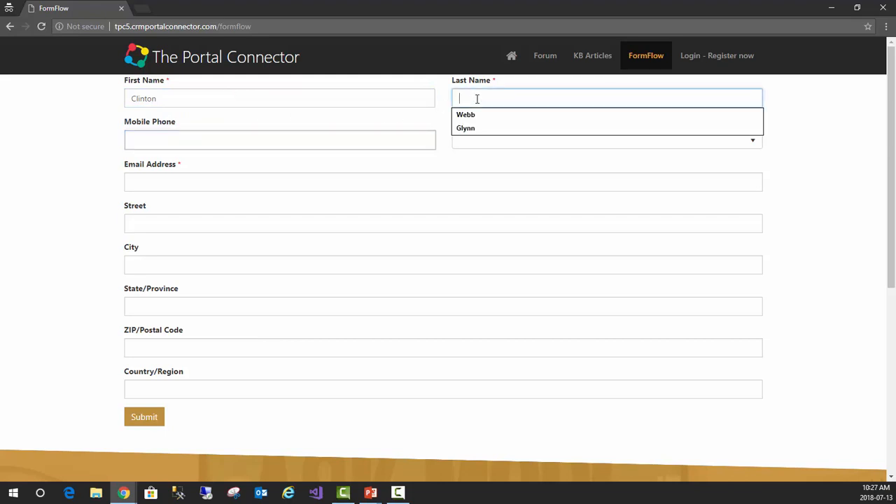
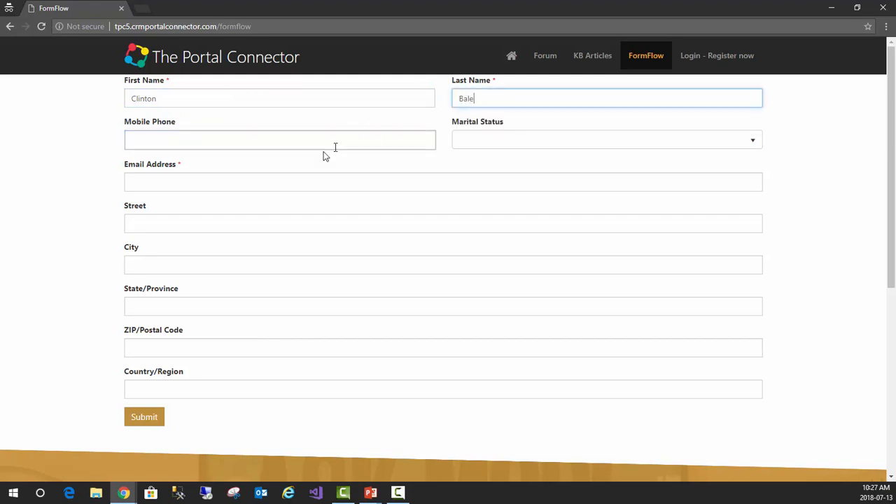
{"action": "left_click", "coordinate": [515, 142]}
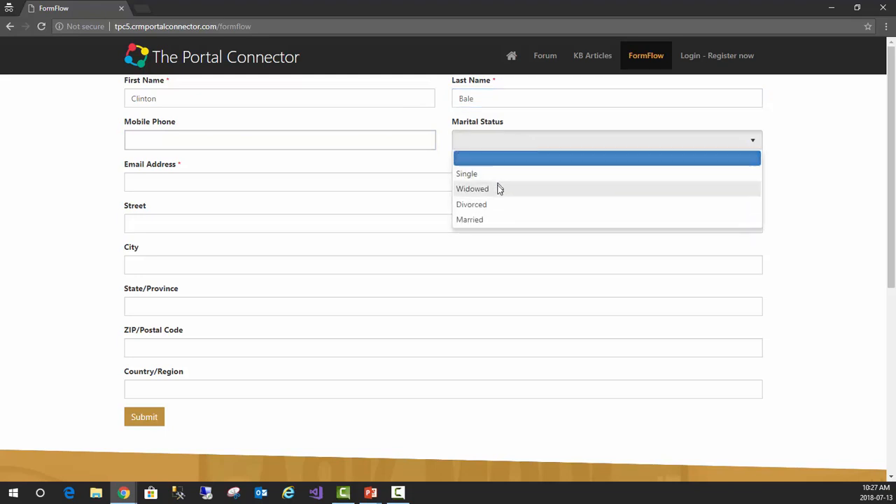
{"action": "left_click", "coordinate": [480, 174]}
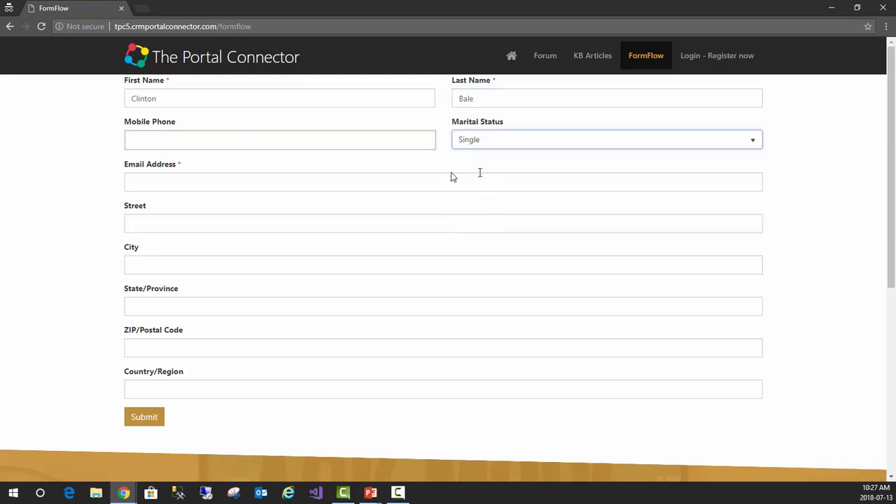
Enter the single contact's email address and submit the contact form
{"action": "left_click", "coordinate": [312, 178]}
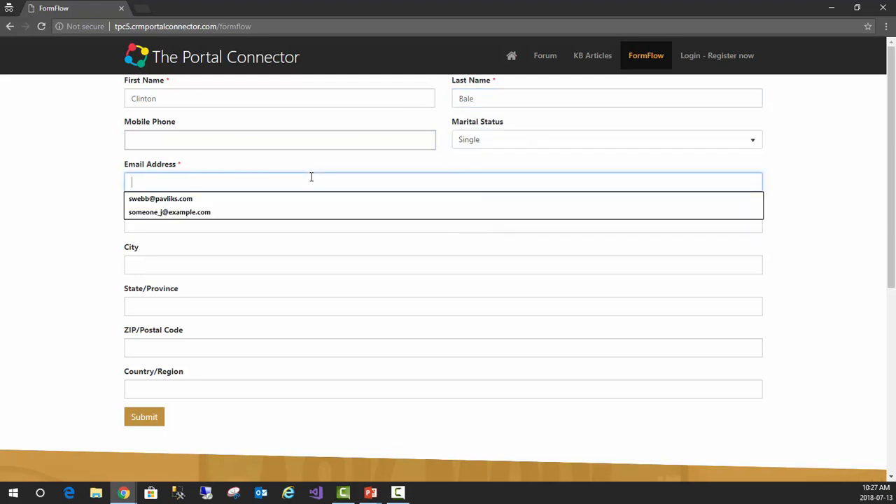
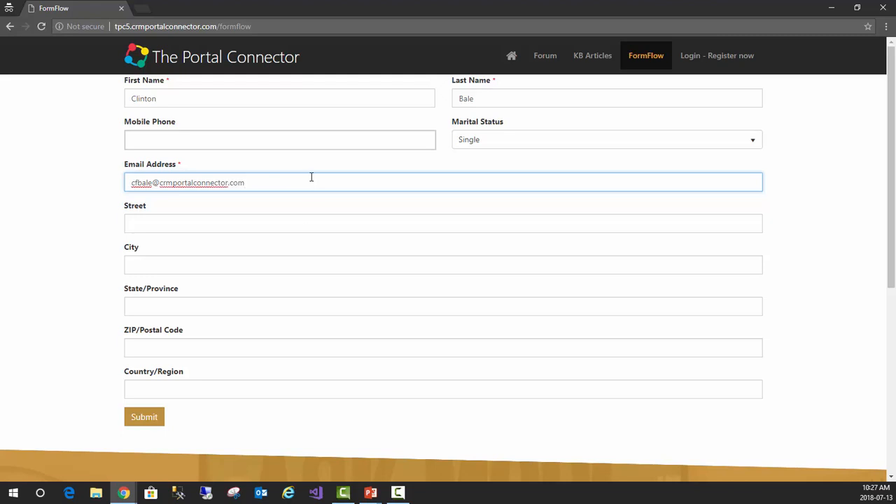
{"action": "left_click", "coordinate": [145, 422]}
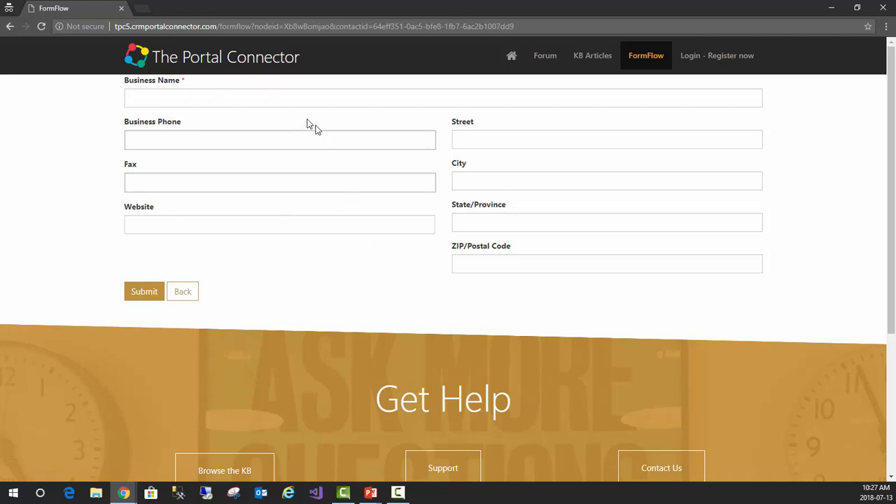
Set the business name to The Portal Connector and submit the account form
{"action": "left_click", "coordinate": [295, 98]}
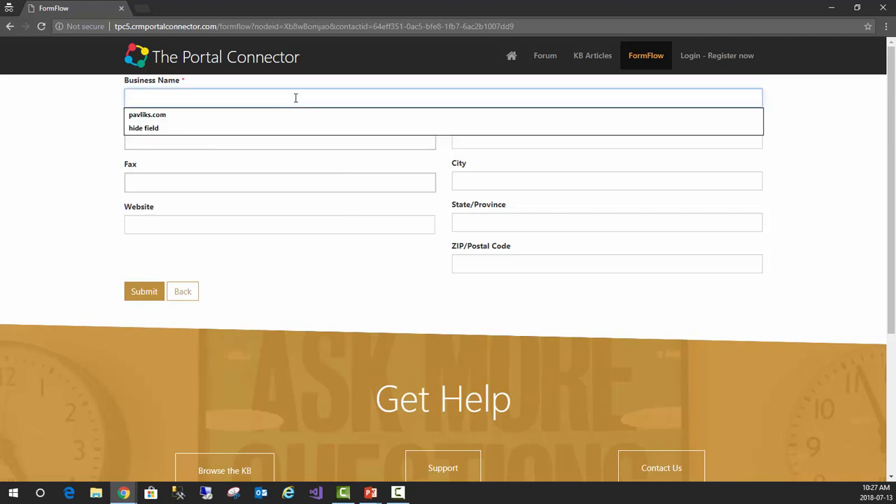
{"action": "type", "text": "Th"}
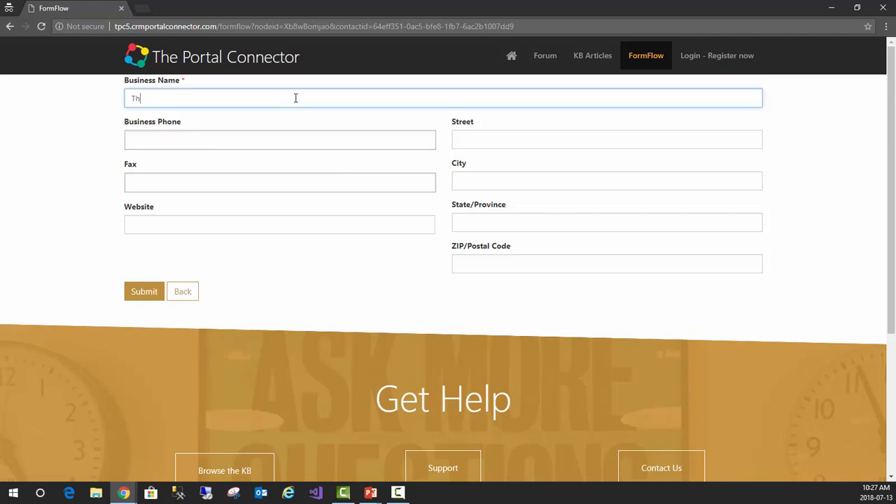
{"action": "type", "text": "e Portal Connector"}
{"action": "left_click", "coordinate": [140, 294]}
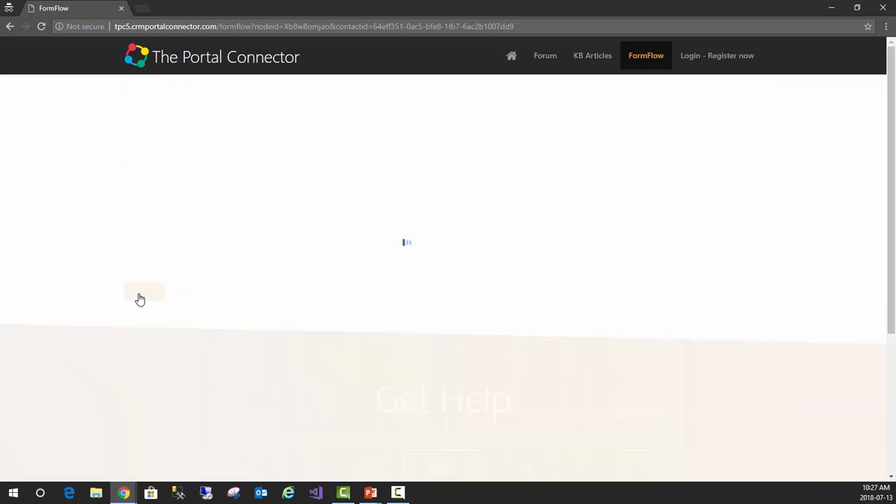